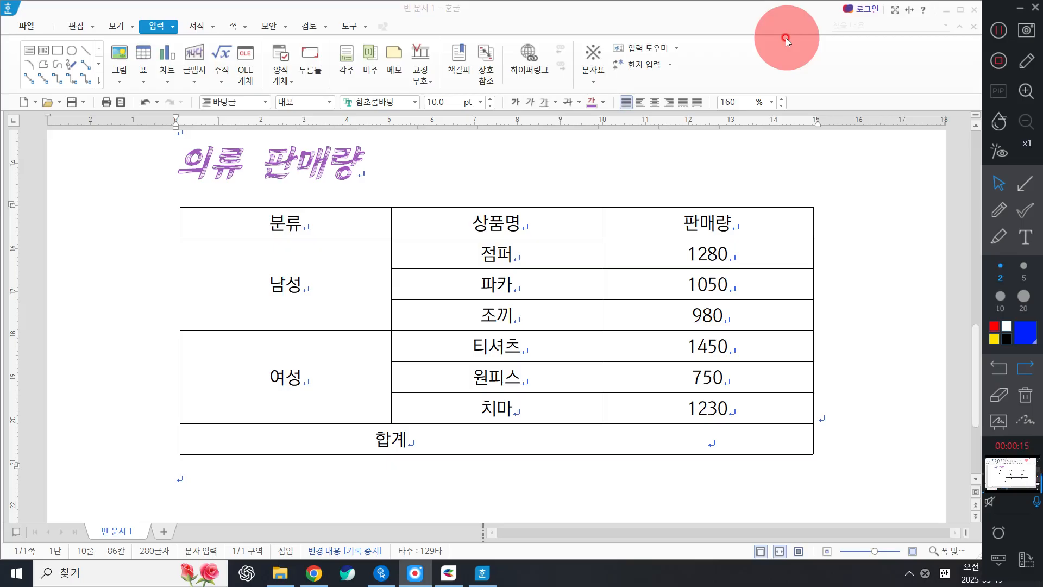
# Calculate the total of the 판매량 column into the empty 합계 cell with the block sum (블록 합계)
pyautogui.moveTo(720, 254); pyautogui.dragTo(733, 463)
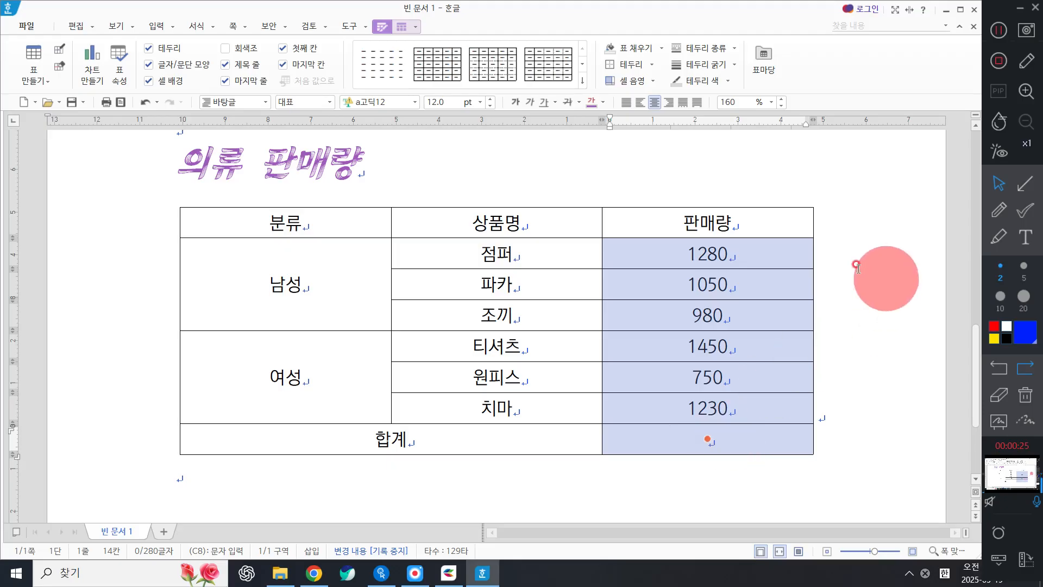
pyautogui.rightClick(849, 225)
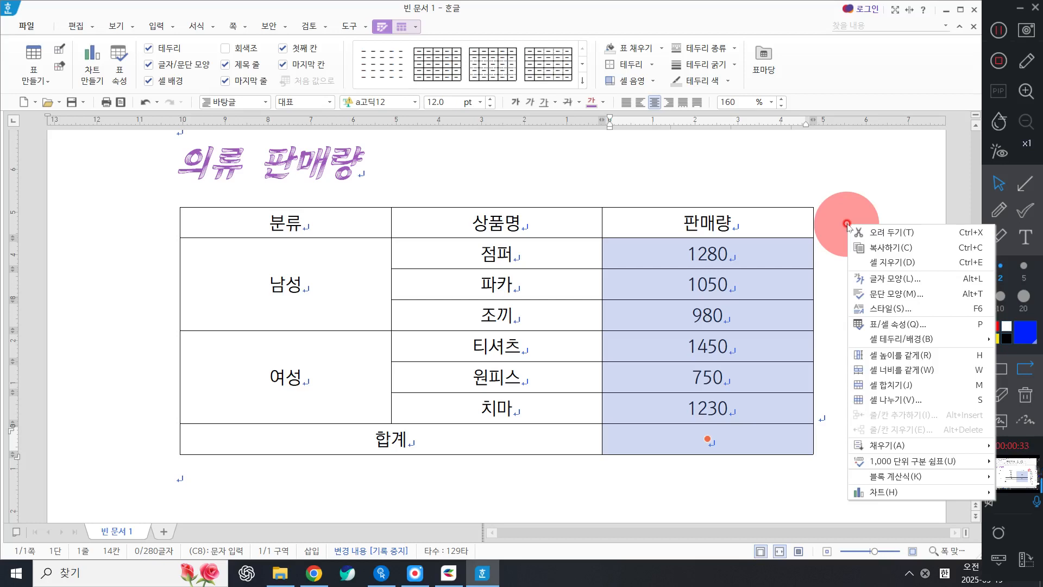
pyautogui.moveTo(890, 477)
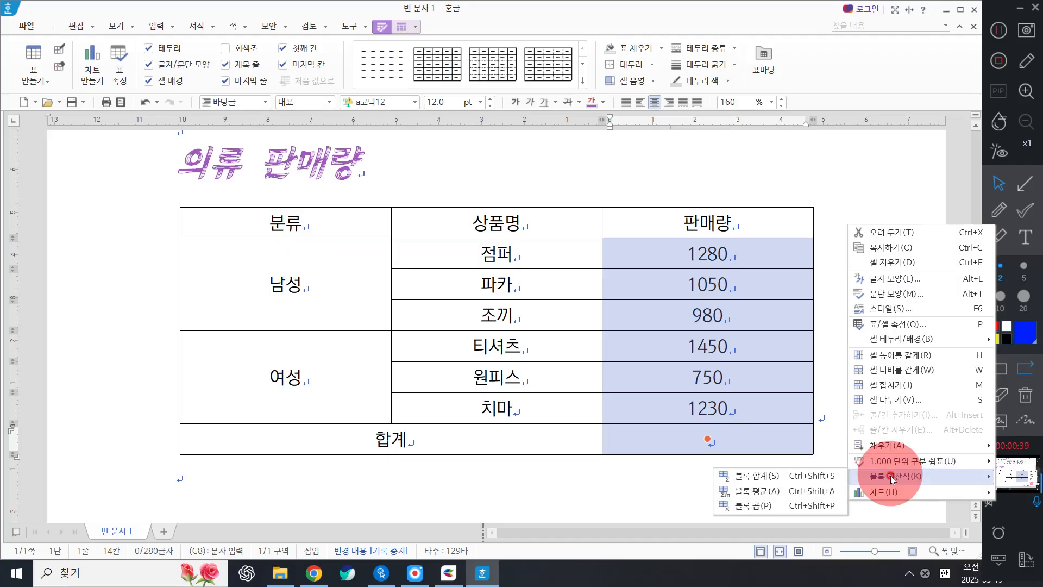
pyautogui.click(755, 476)
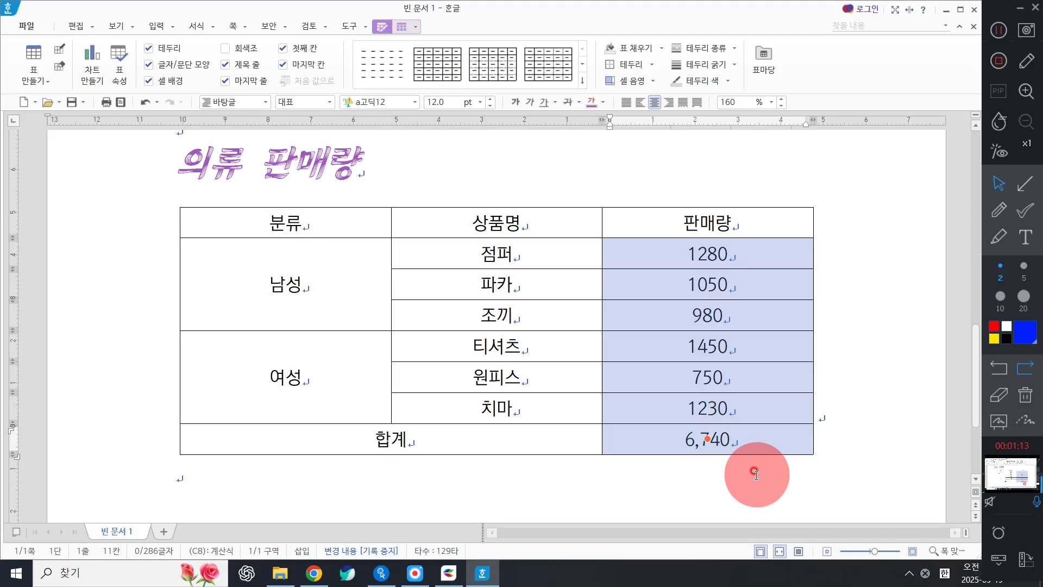
# Add thousands separator commas to the figures in the 판매량 column
pyautogui.rightClick(842, 233)
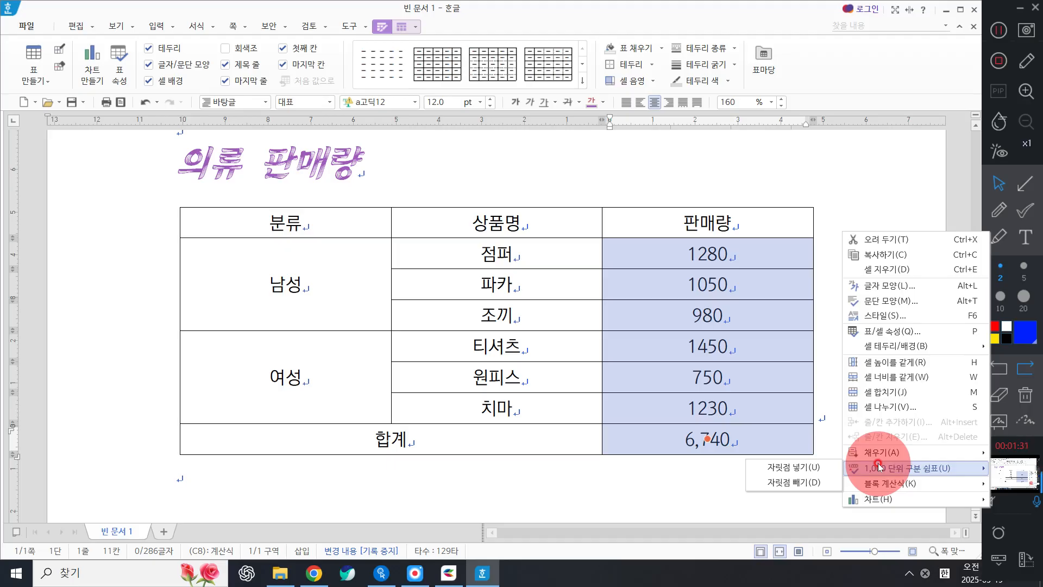
pyautogui.click(826, 462)
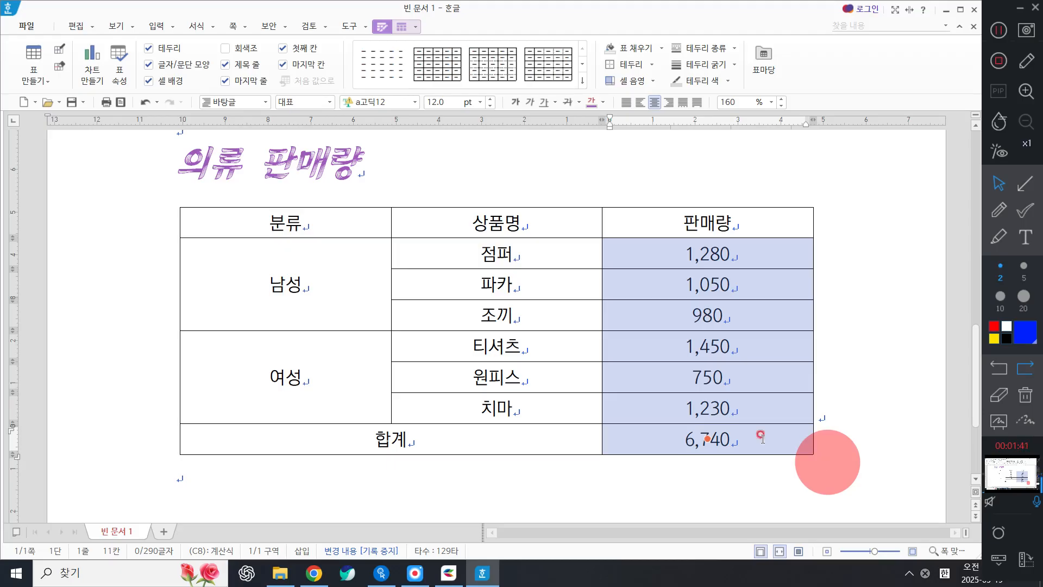
pyautogui.click(828, 341)
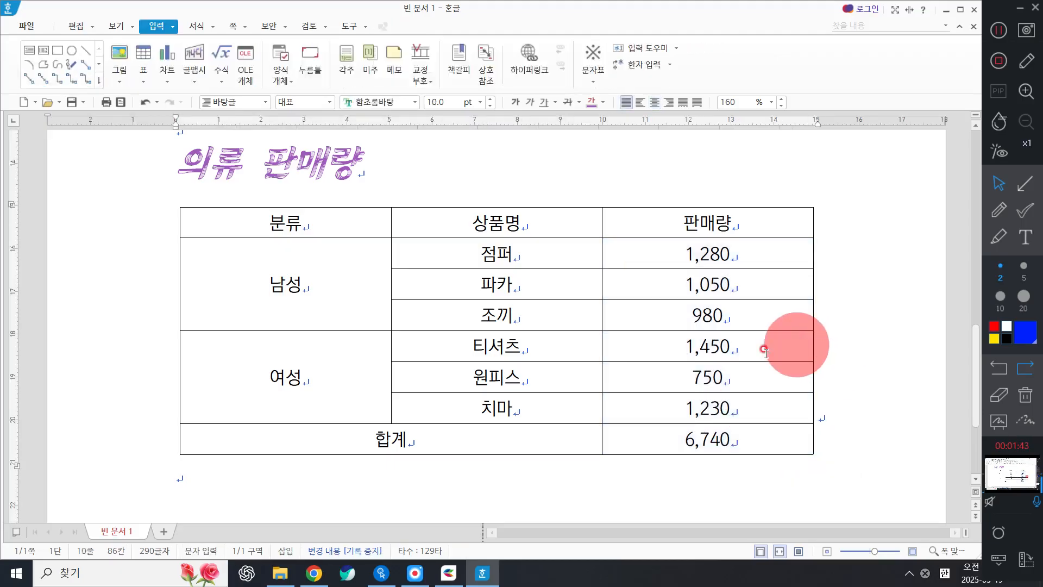
pyautogui.click(997, 206)
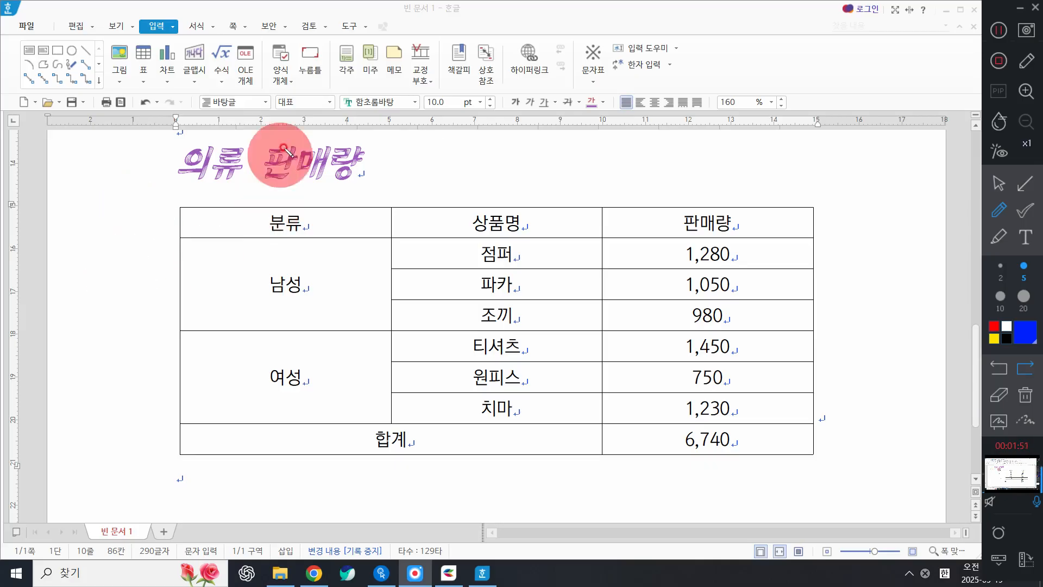
pyautogui.moveTo(185, 193)
pyautogui.mouseDown()
pyautogui.moveTo(145, 299)
pyautogui.moveTo(179, 459)
pyautogui.moveTo(211, 228)
pyautogui.moveTo(185, 190)
pyautogui.mouseUp()
pyautogui.moveTo(807, 191)
pyautogui.mouseDown()
pyautogui.moveTo(771, 285)
pyautogui.moveTo(758, 445)
pyautogui.moveTo(852, 434)
pyautogui.moveTo(822, 224)
pyautogui.moveTo(796, 192)
pyautogui.mouseUp()
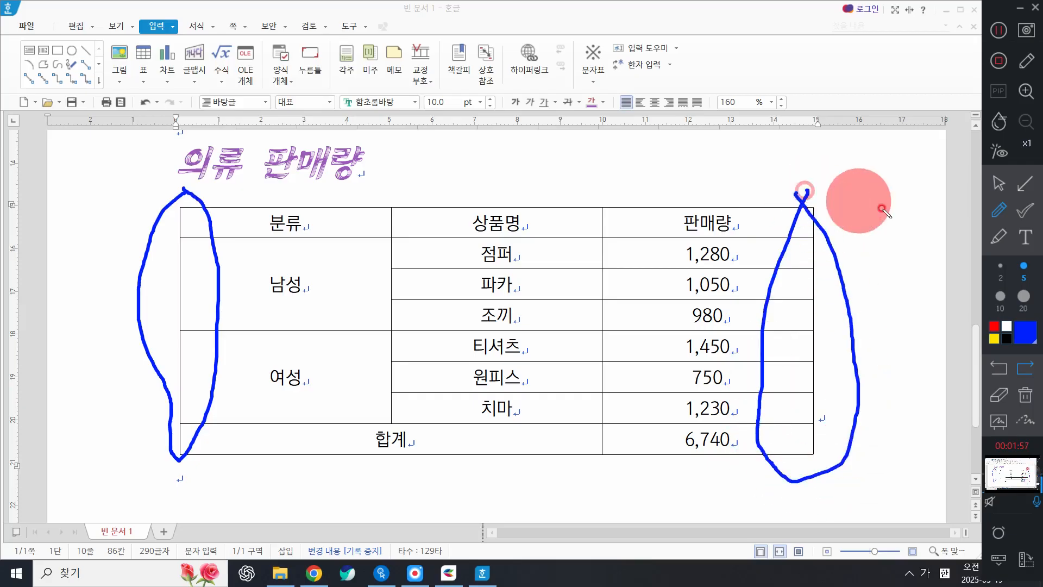
pyautogui.click(1025, 395)
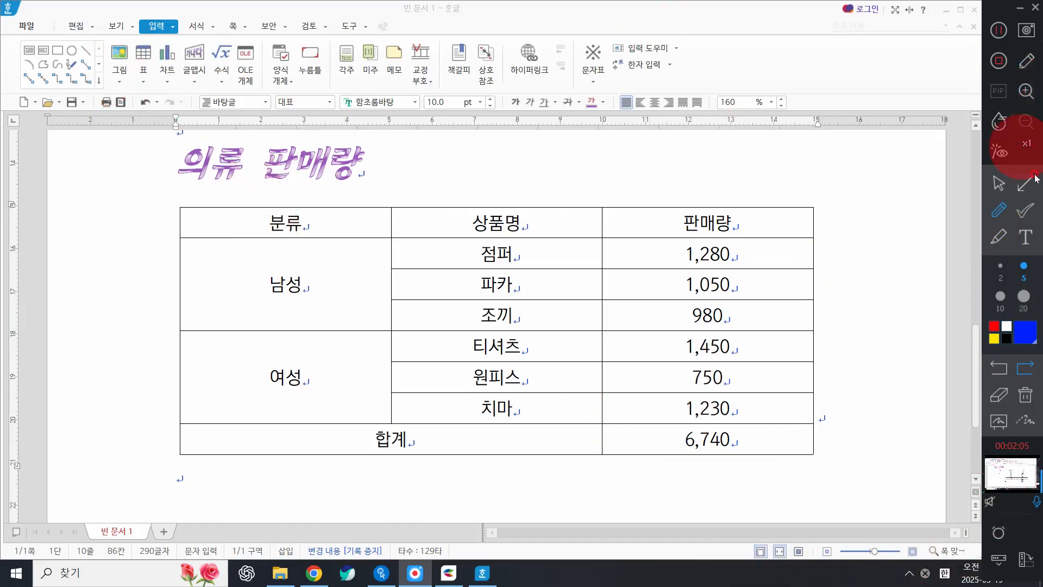
pyautogui.click(1005, 189)
pyautogui.moveTo(238, 218)
pyautogui.mouseDown()
pyautogui.moveTo(778, 427)
pyautogui.moveTo(850, 239)
pyautogui.mouseUp()
pyautogui.click(856, 214)
# Right-align all the figures in the 판매량 column, including the total
pyautogui.moveTo(714, 250); pyautogui.dragTo(736, 435)
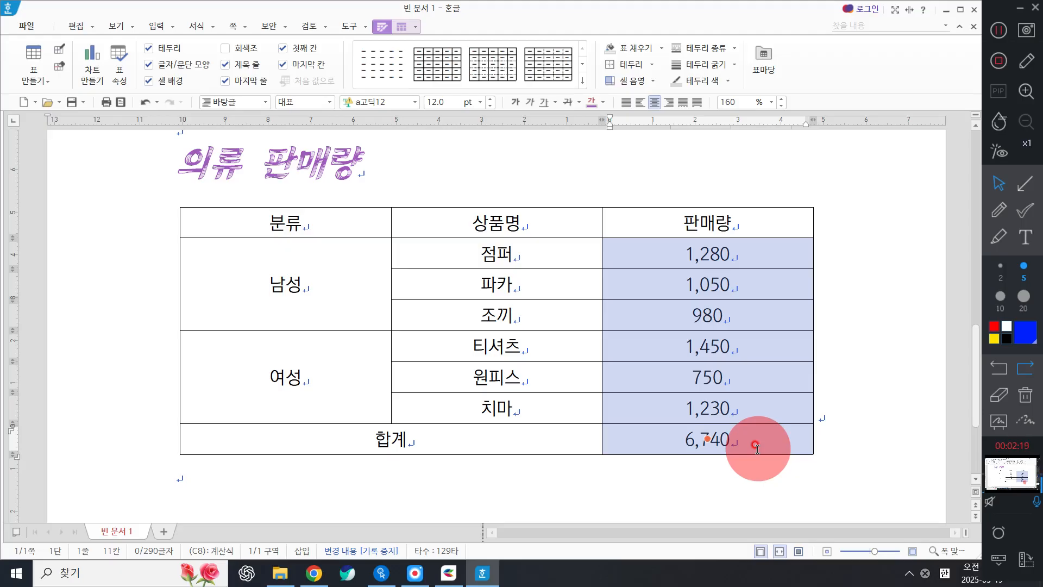
pyautogui.click(670, 103)
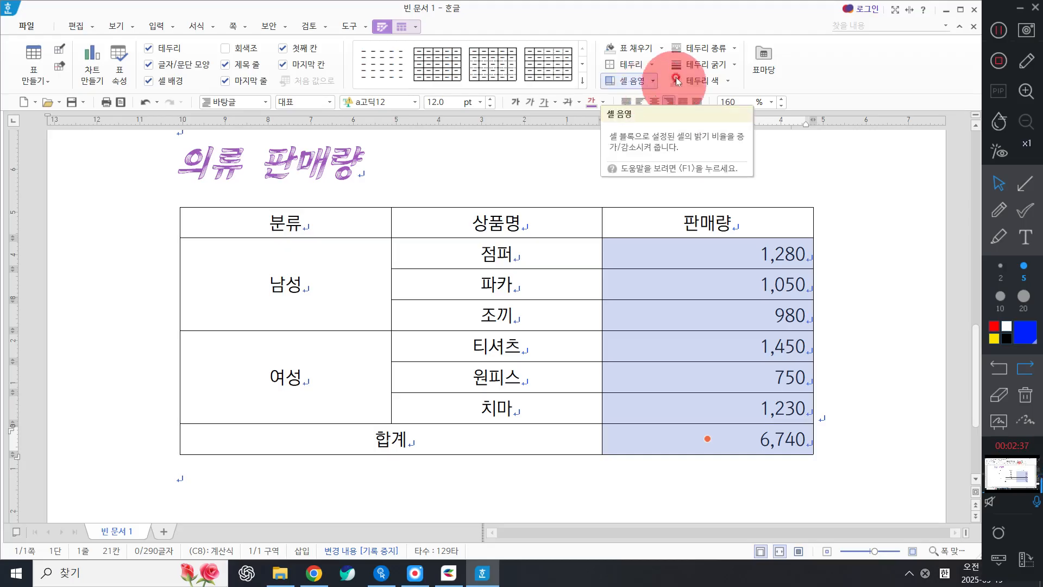
# Remove the outer left and right borders of the whole 의류 판매량 table using line type 없음, with borders applied per cell (각 셀마다 적용)
pyautogui.moveTo(290, 223)
pyautogui.mouseDown()
pyautogui.moveTo(802, 456)
pyautogui.moveTo(797, 471)
pyautogui.mouseUp()
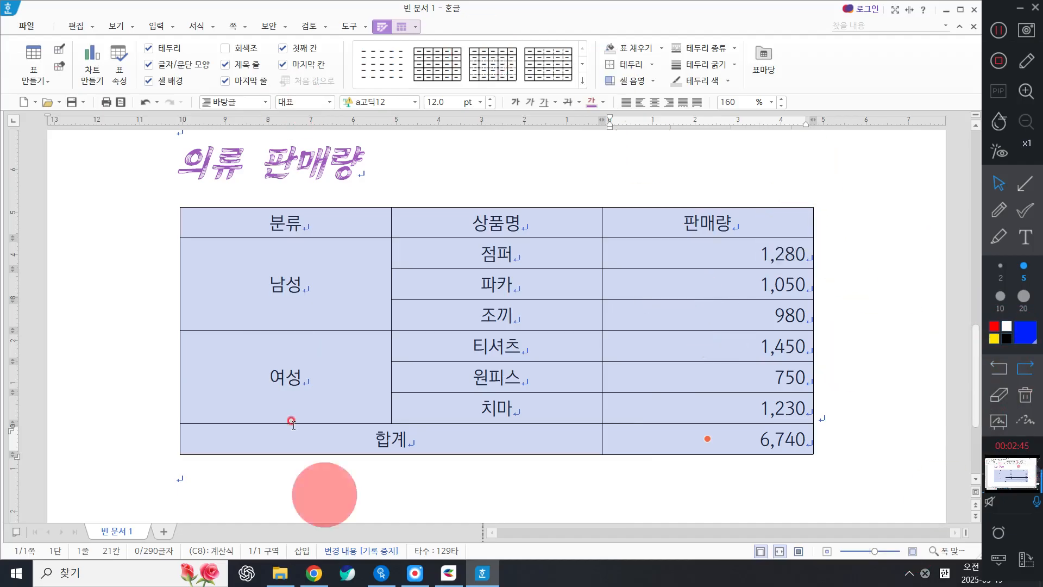
pyautogui.rightClick(444, 157)
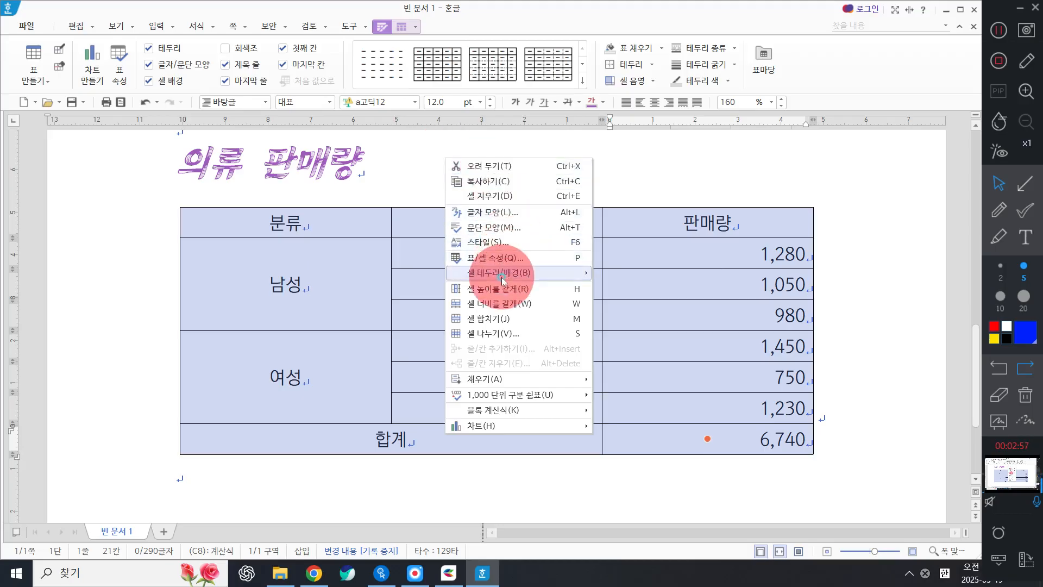
pyautogui.moveTo(533, 273)
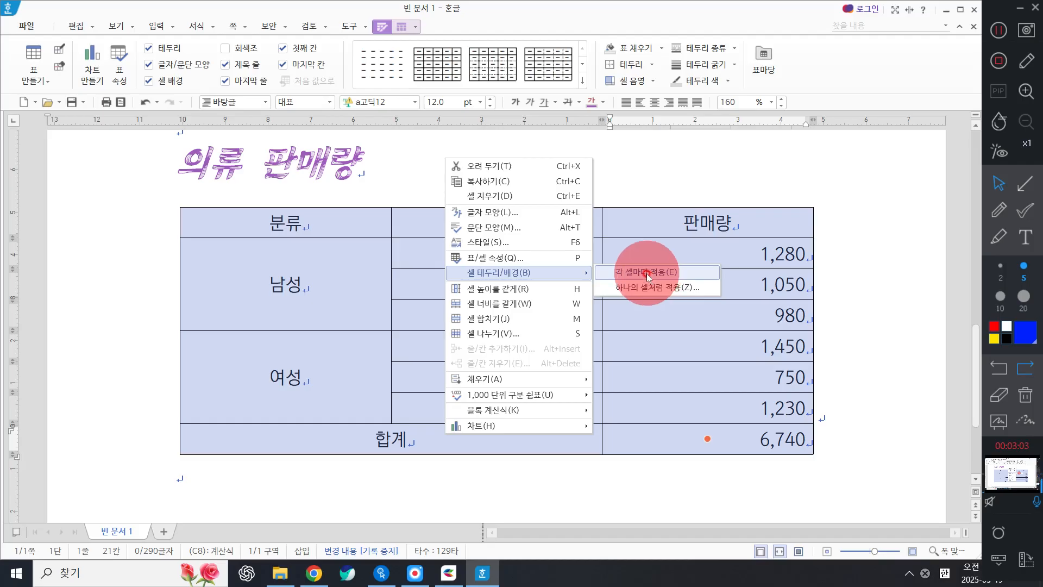
pyautogui.click(647, 273)
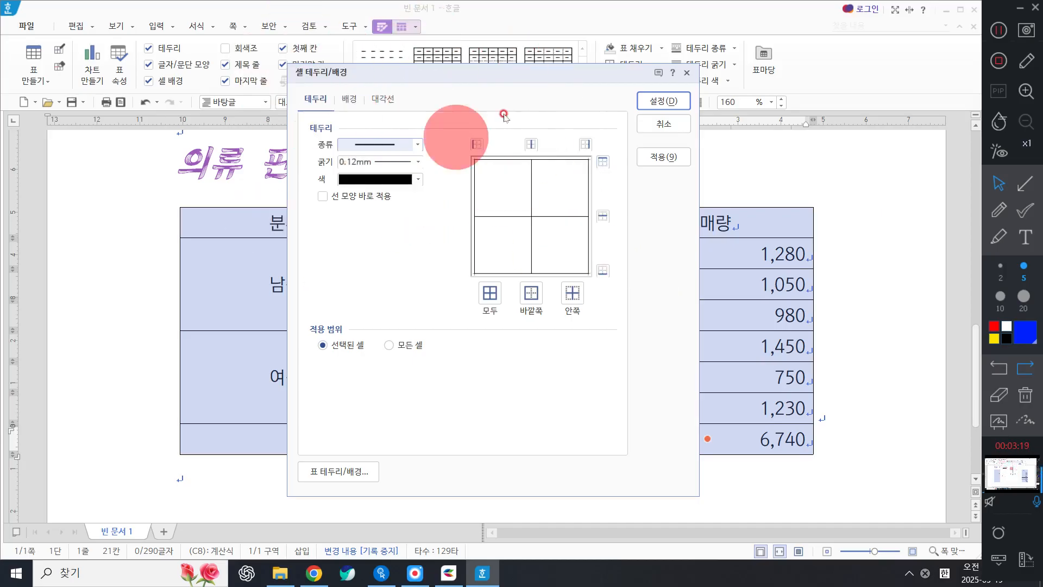
pyautogui.click(383, 145)
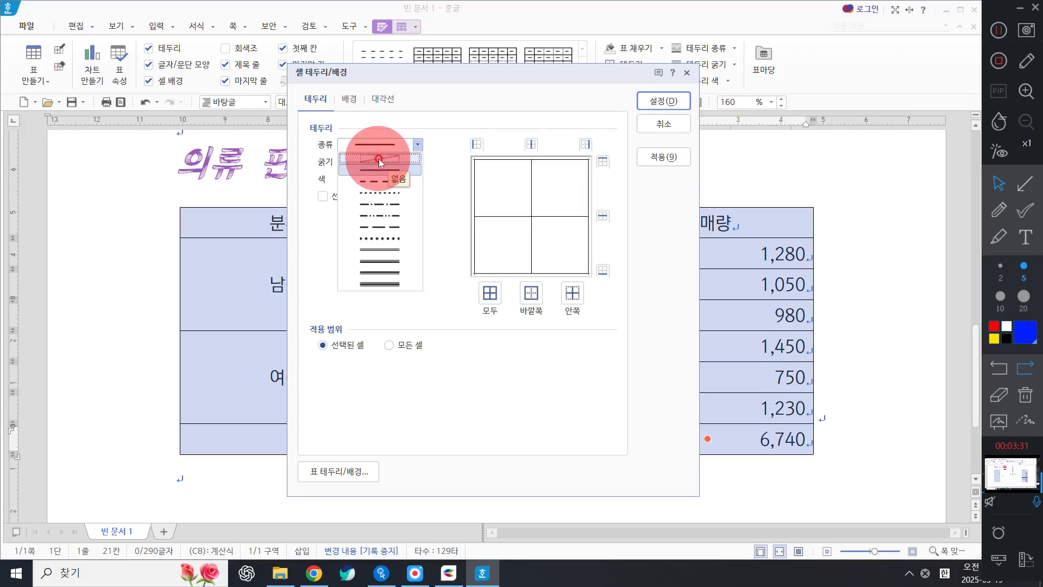
pyautogui.click(379, 159)
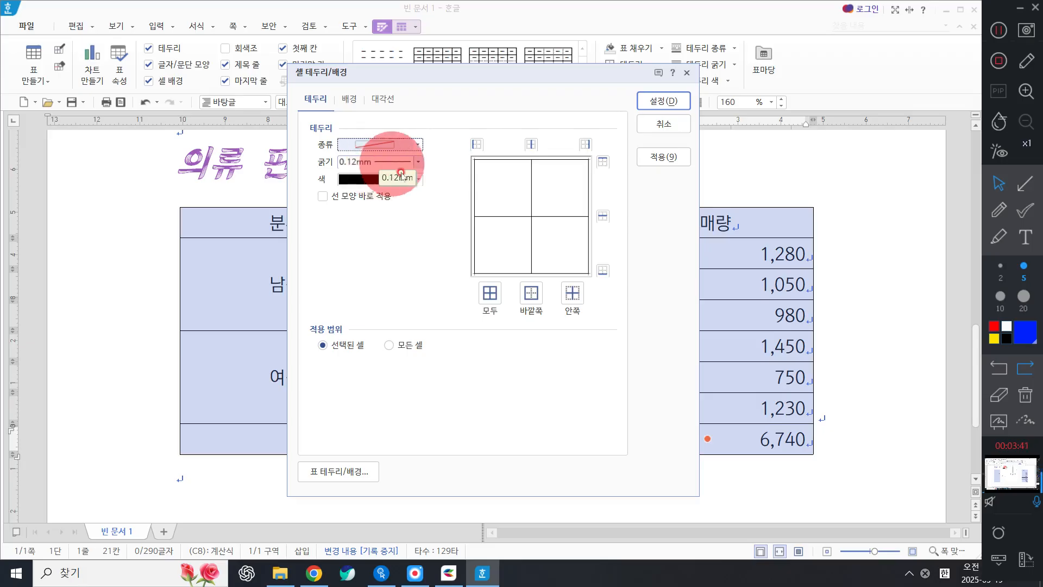
pyautogui.click(375, 144)
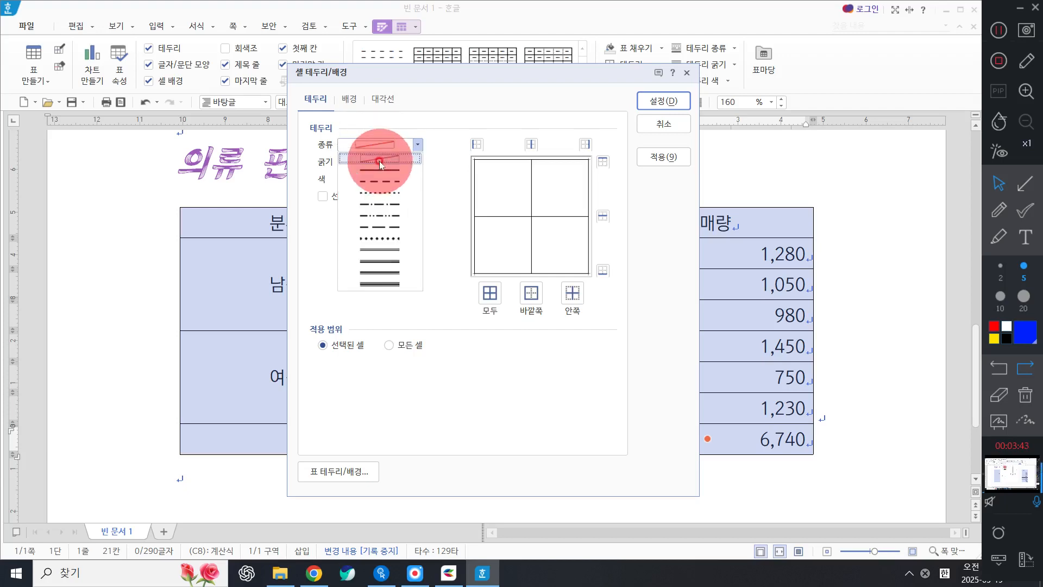
pyautogui.click(380, 159)
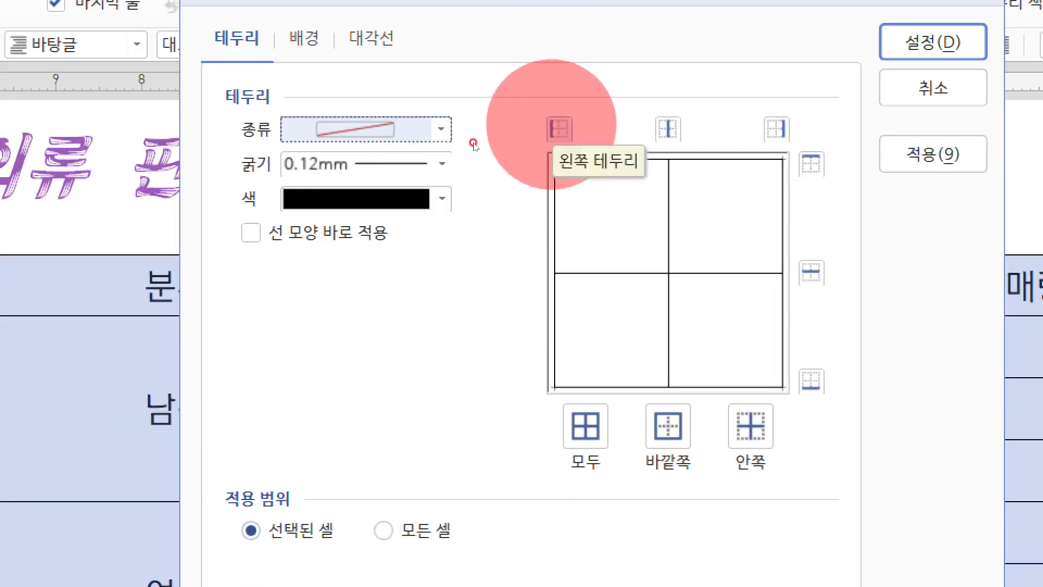
pyautogui.click(559, 129)
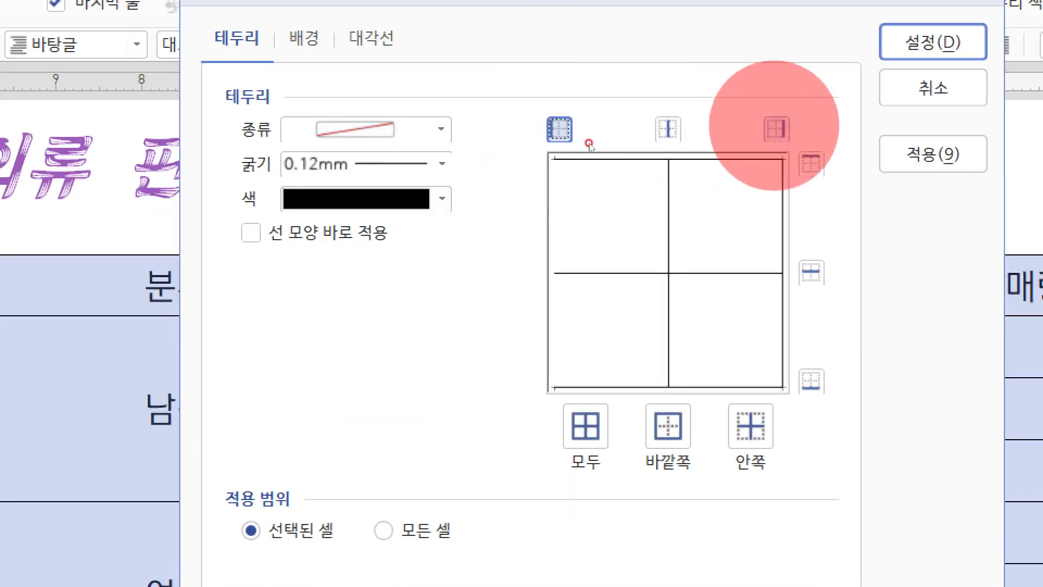
pyautogui.click(779, 129)
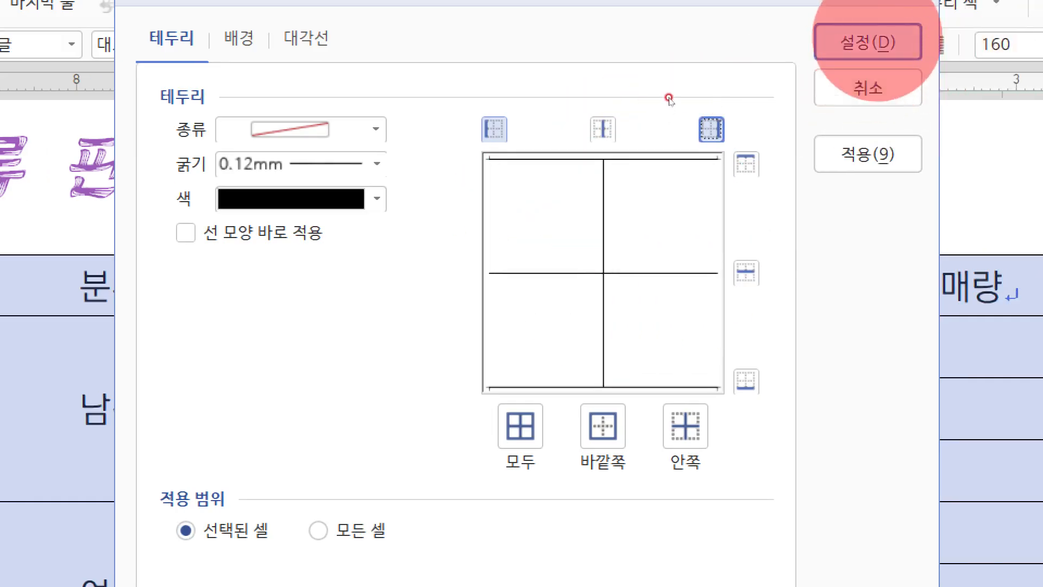
pyautogui.click(874, 40)
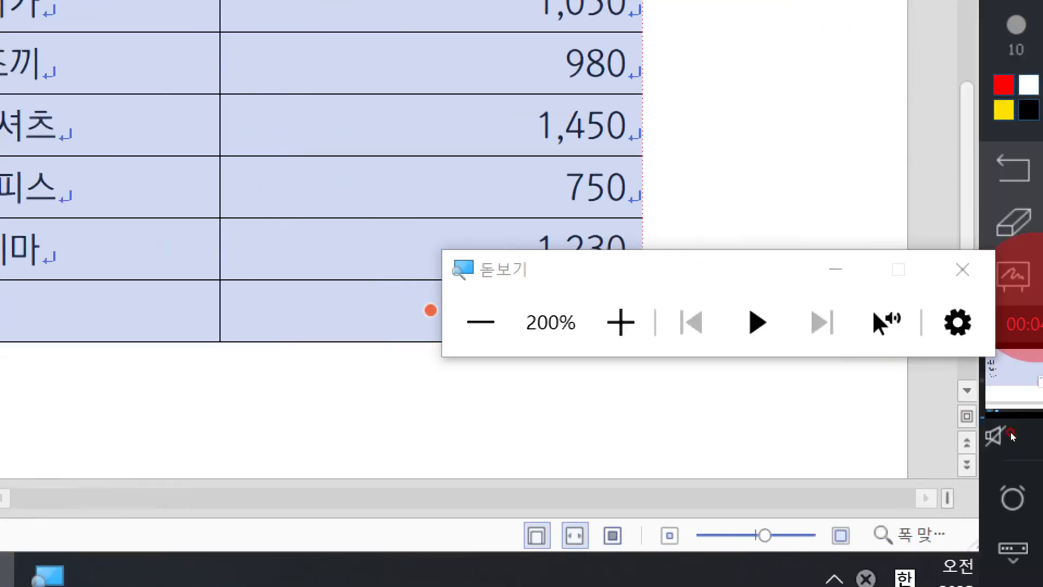
pyautogui.click(960, 270)
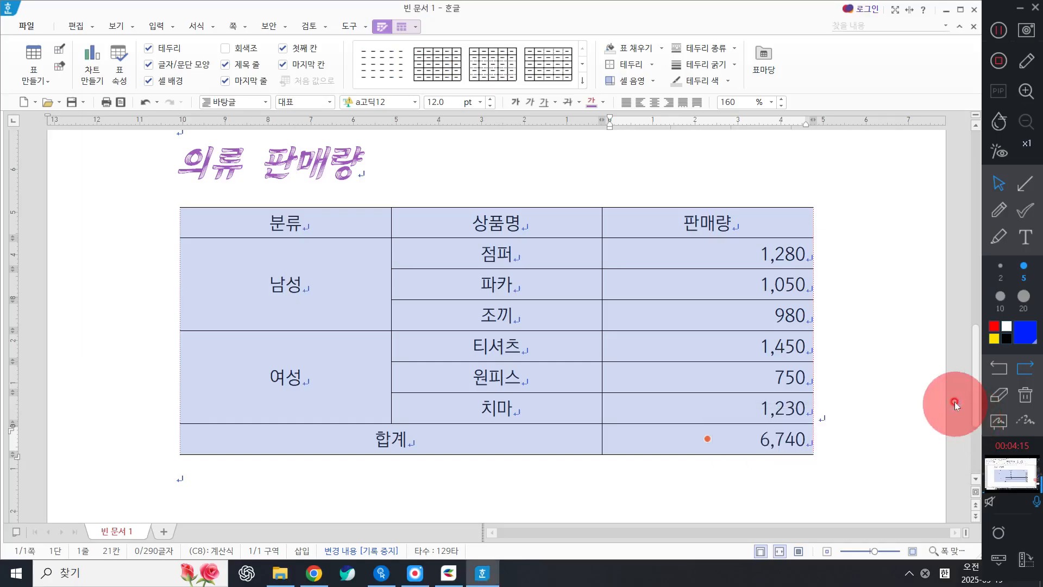
pyautogui.click(934, 374)
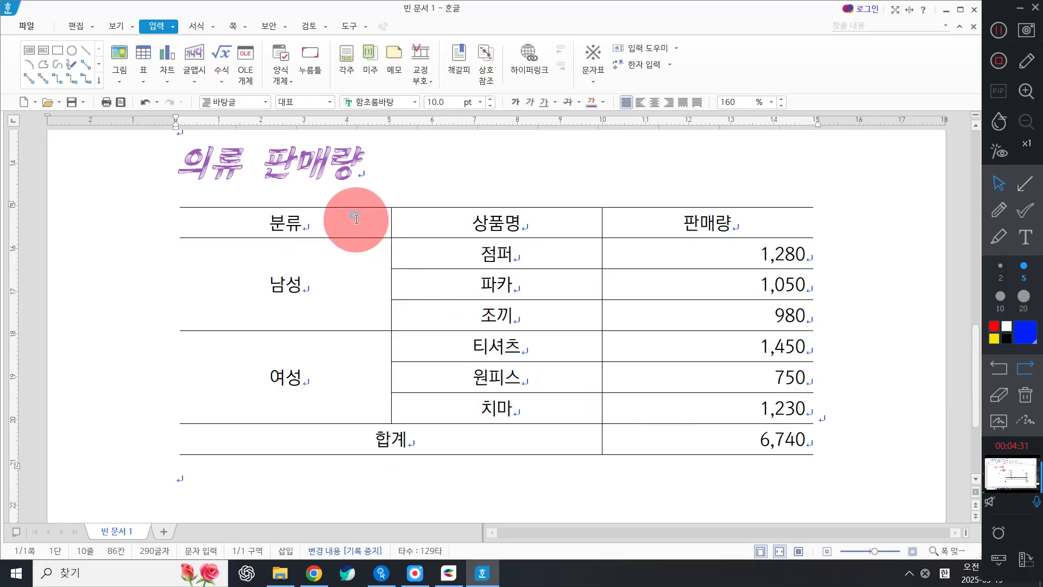
# Fill the table's header row (분류, 상품명, 판매량) with yellow, 노랑 (RGB: 255,215,0)
pyautogui.moveTo(355, 220); pyautogui.dragTo(756, 238)
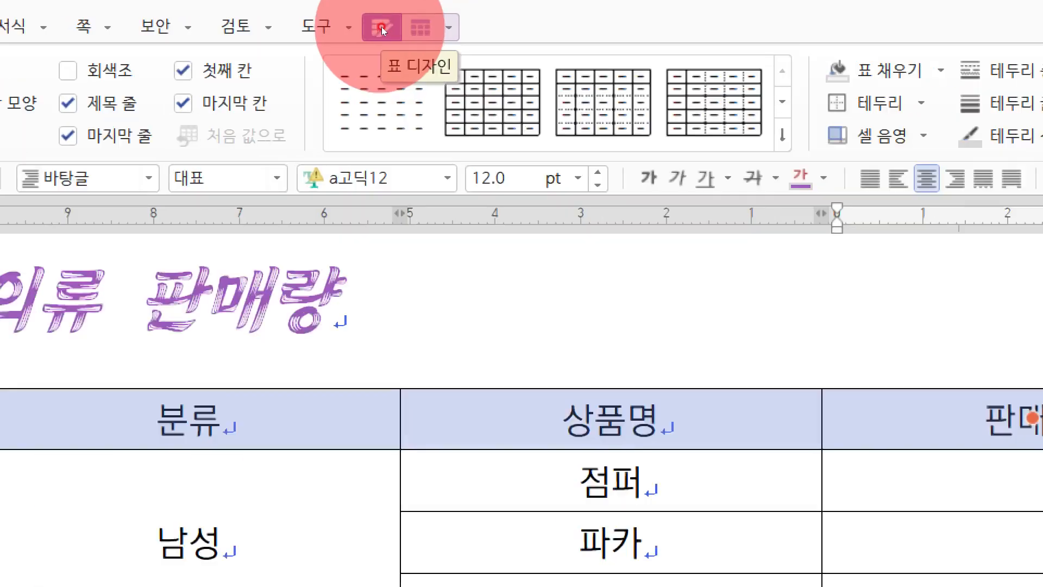
pyautogui.click(383, 30)
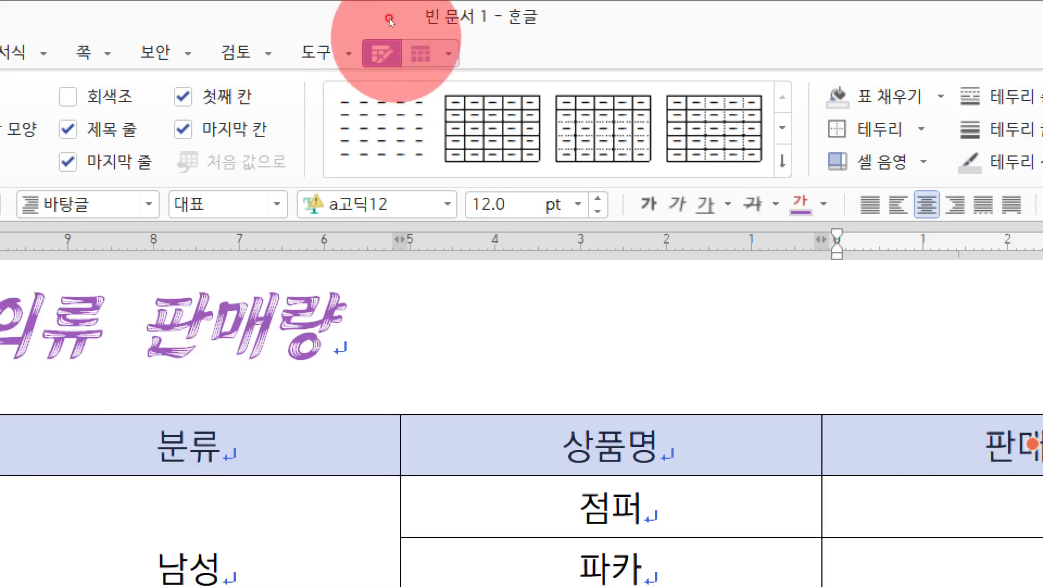
pyautogui.click(374, 37)
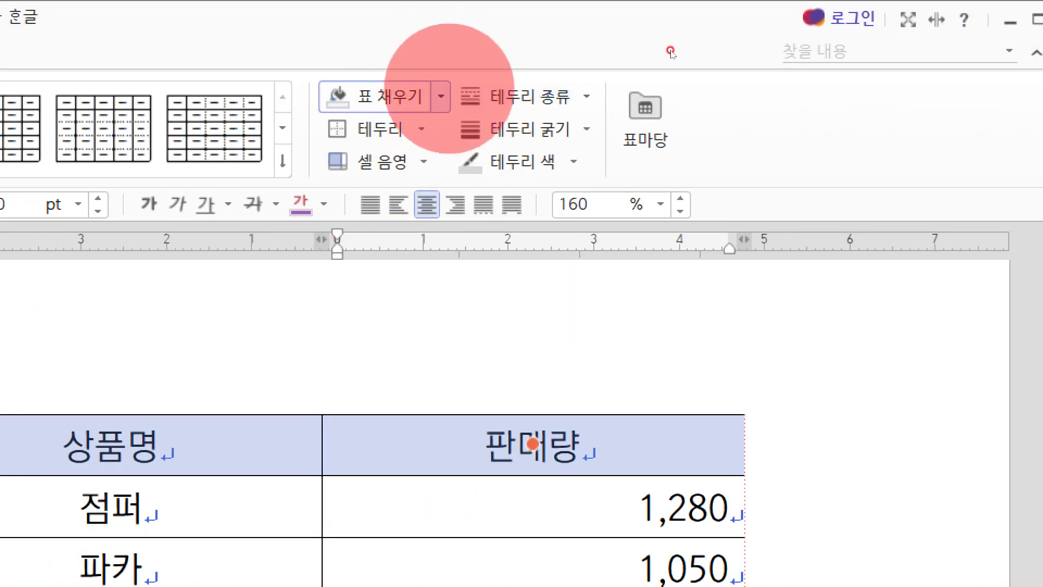
pyautogui.click(441, 96)
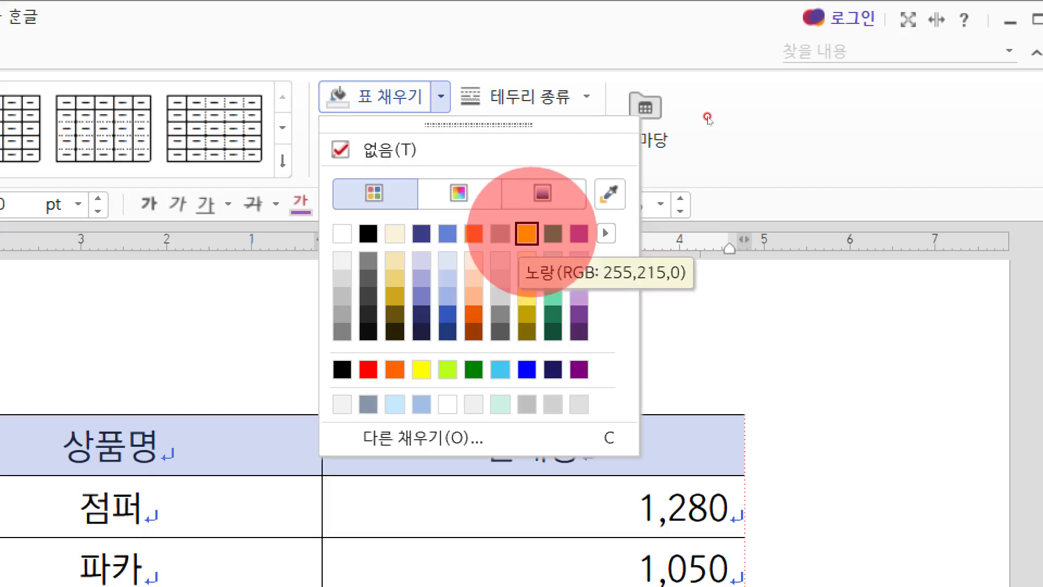
pyautogui.click(527, 233)
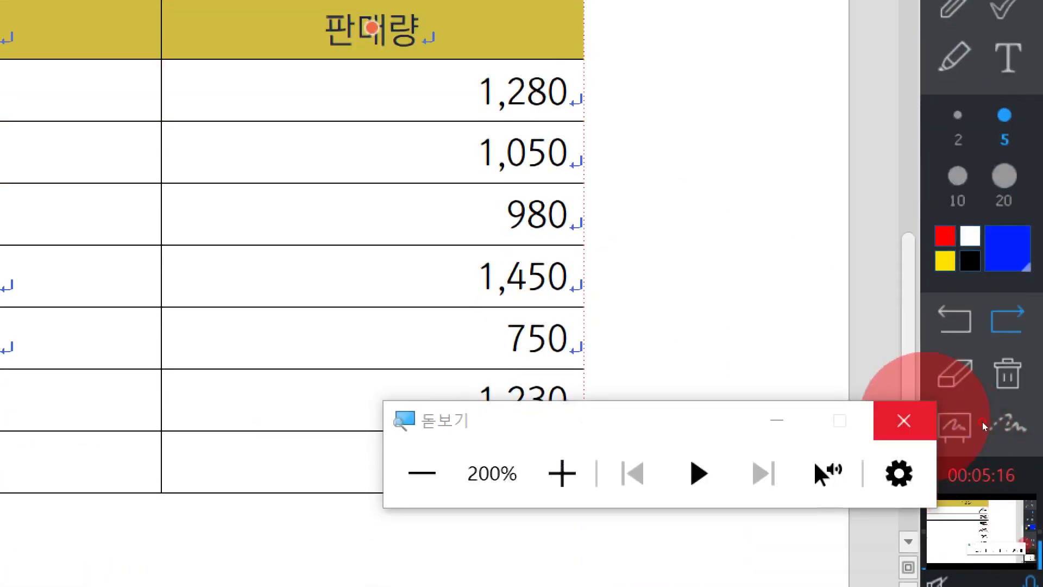
pyautogui.click(919, 424)
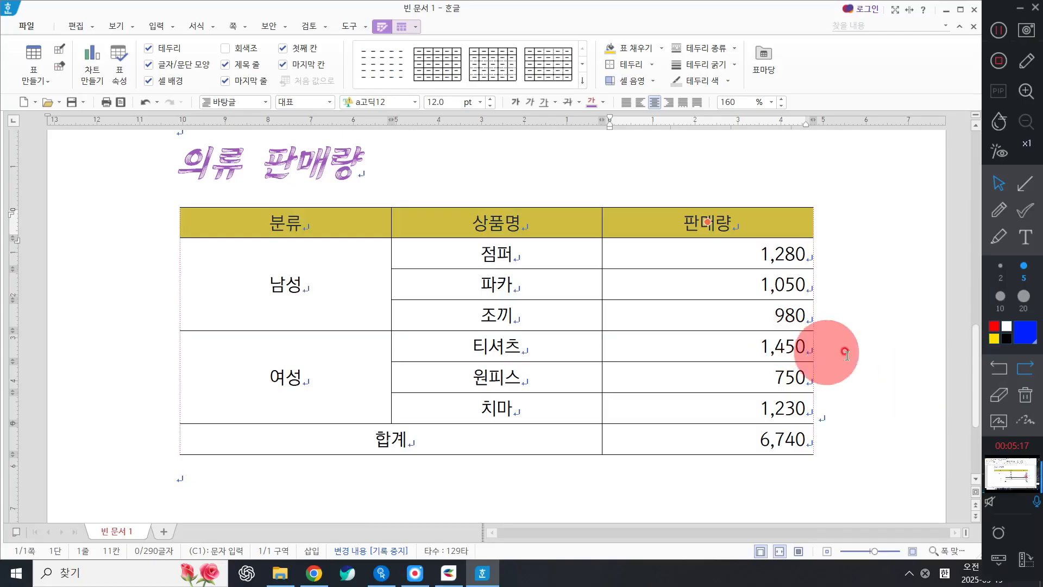
pyautogui.click(828, 357)
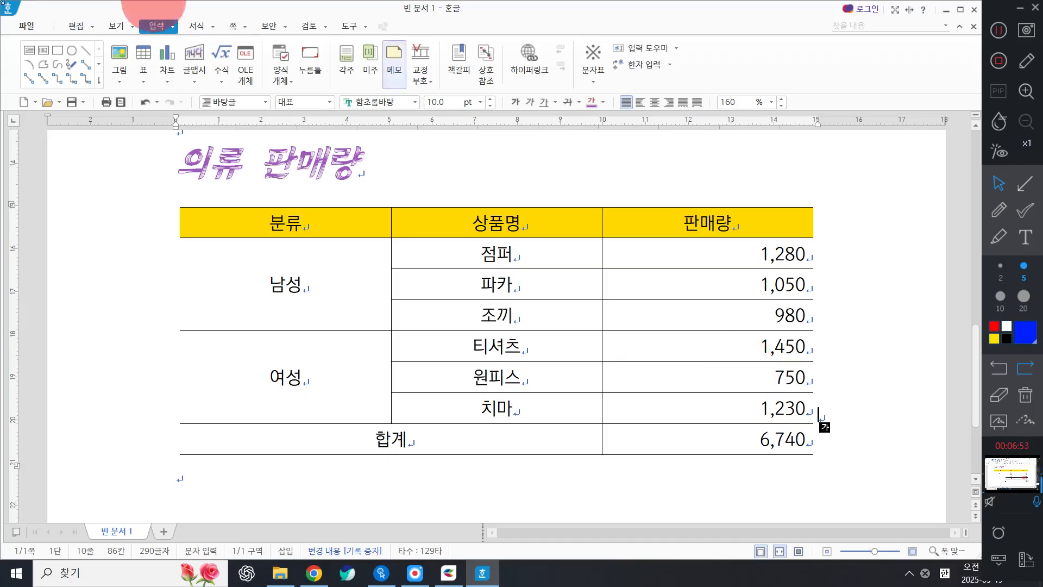
# Insert a page break right after the 의류 판매량 table to start a new page
pyautogui.scroll(-4, 698, 353)
pyautogui.scroll(8, 419, 419)
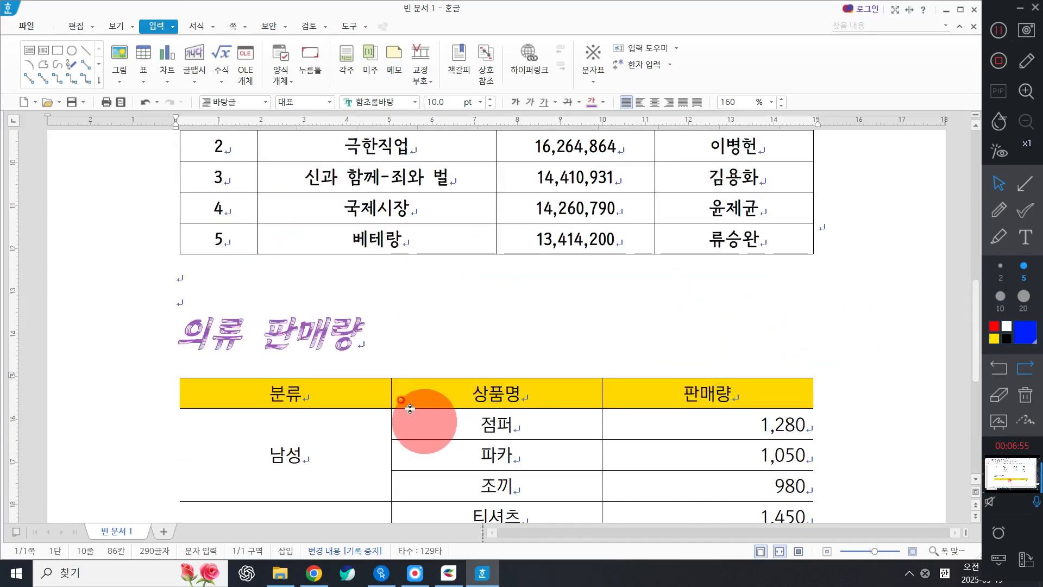
pyautogui.scroll(-1, 419, 419)
pyautogui.scroll(-4, 531, 325)
pyautogui.click(831, 356)
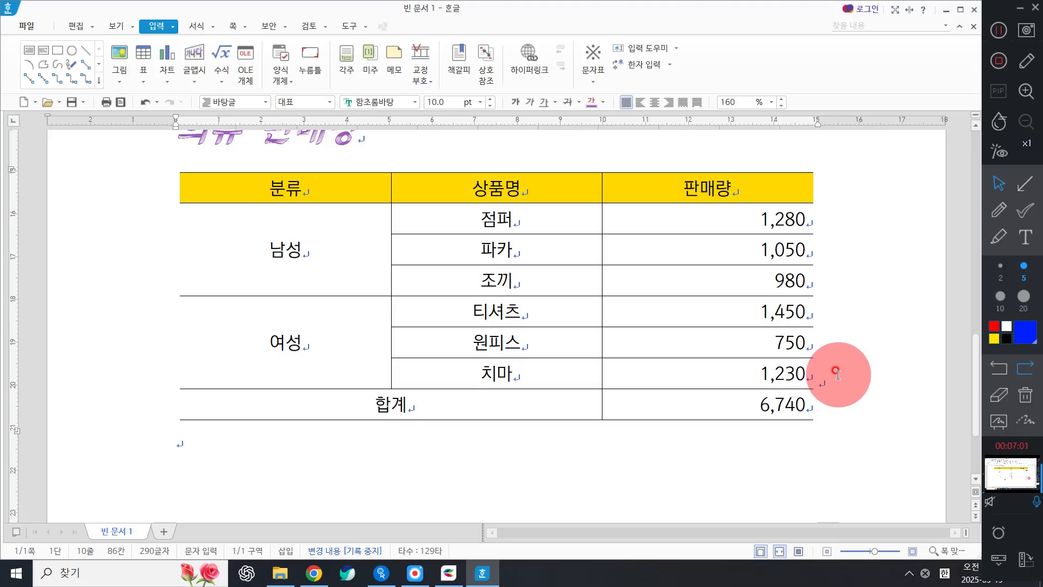
pyautogui.hotkey('ctrl', 'Return')
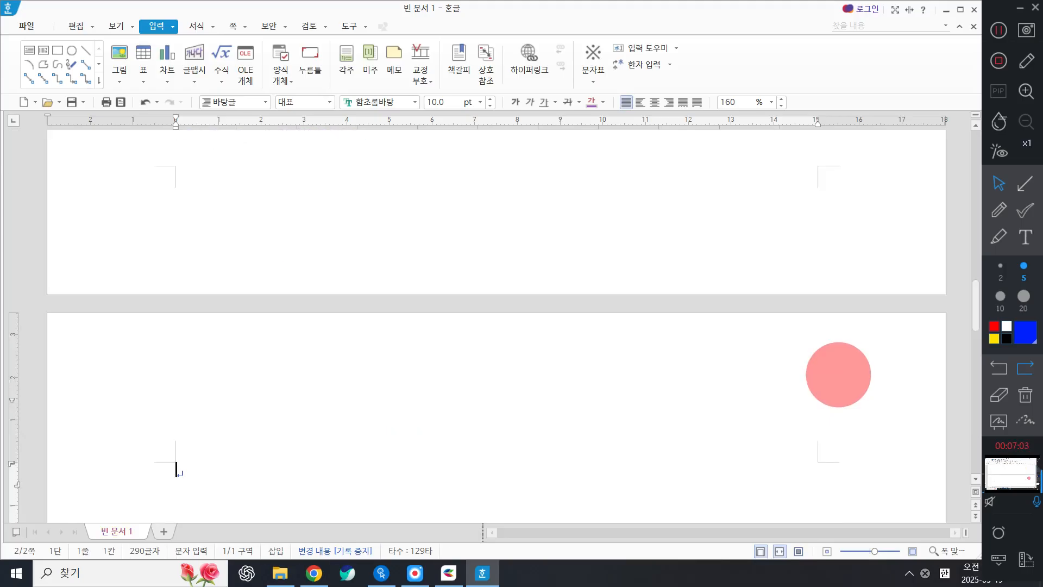
# Enter the title 의류 판매량 at the start of the new second page
pyautogui.scroll(-3, 734, 353)
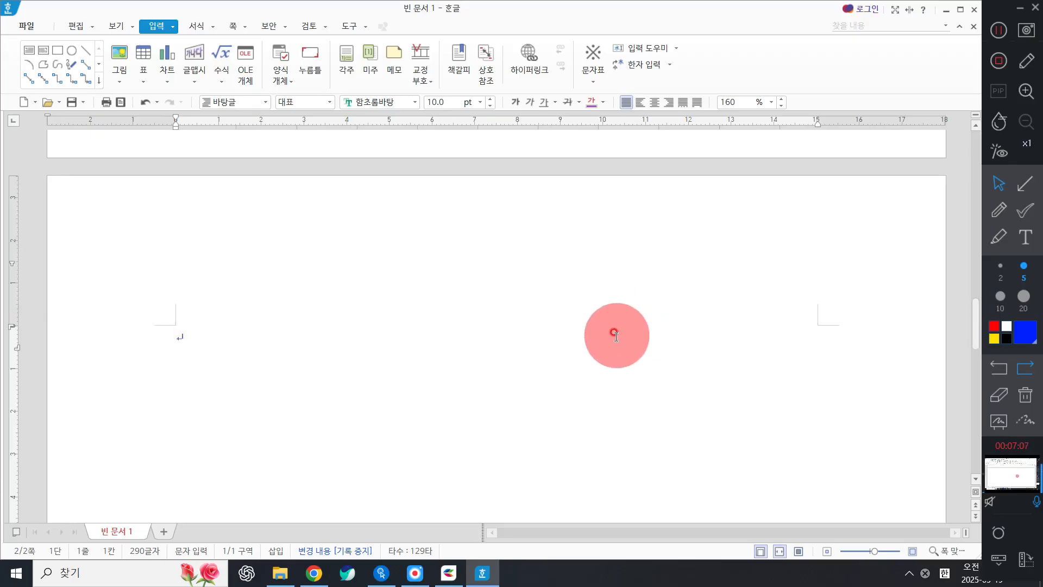
pyautogui.scroll(-2, 610, 339)
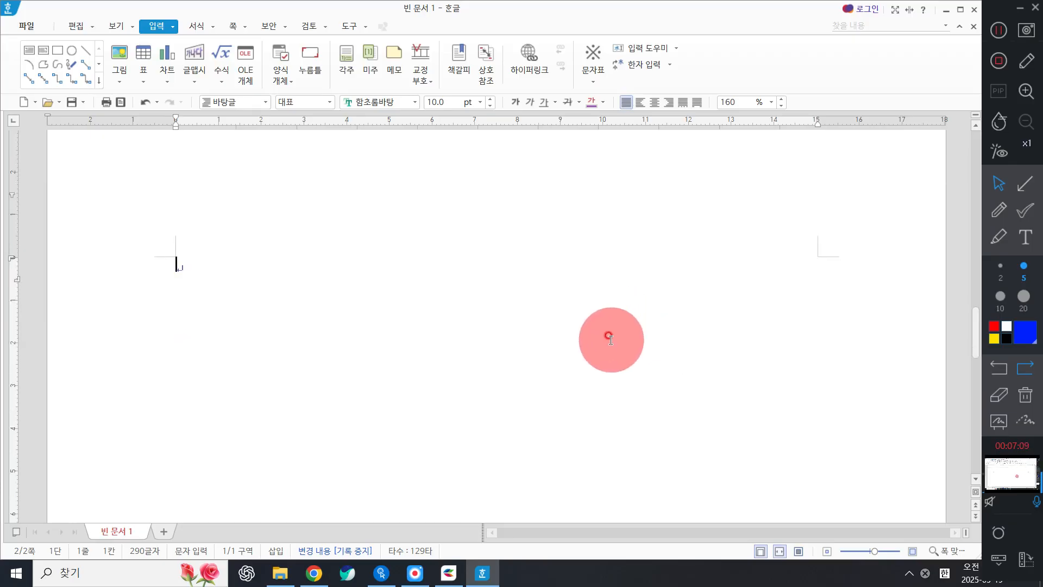
pyautogui.scroll(8, 610, 340)
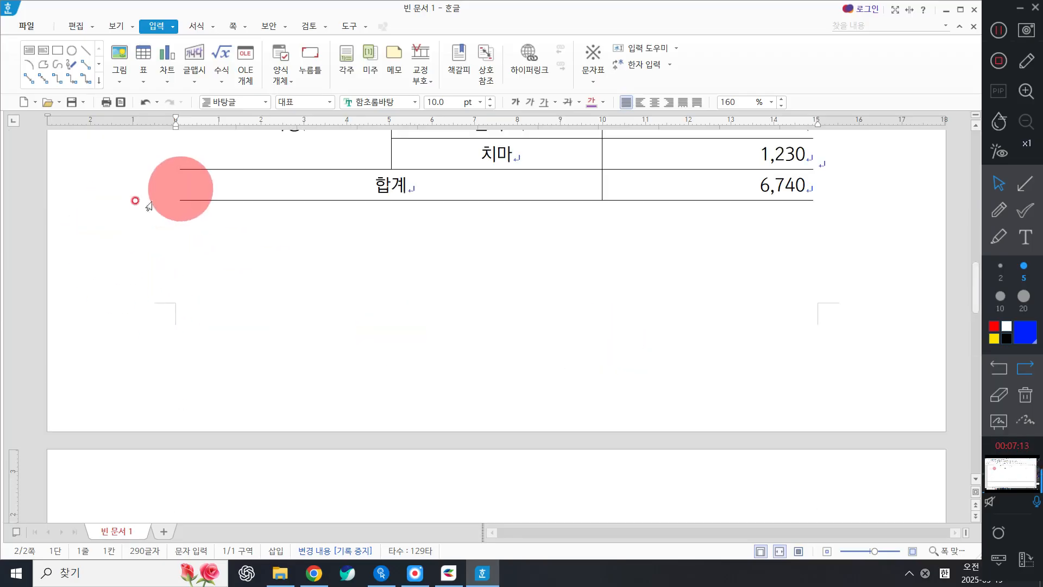
pyautogui.scroll(-8, 263, 250)
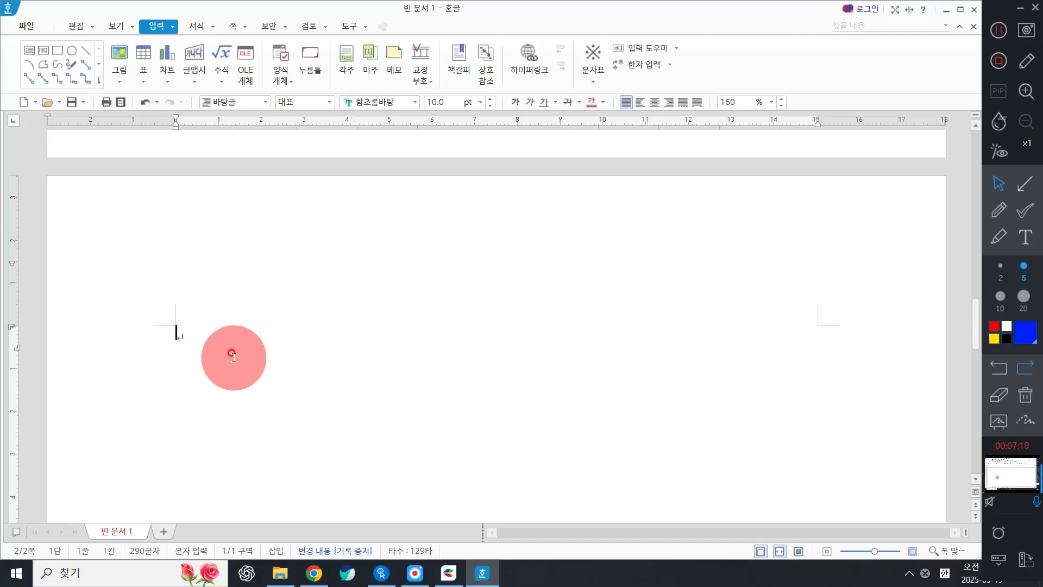
pyautogui.write('의류 판매량')
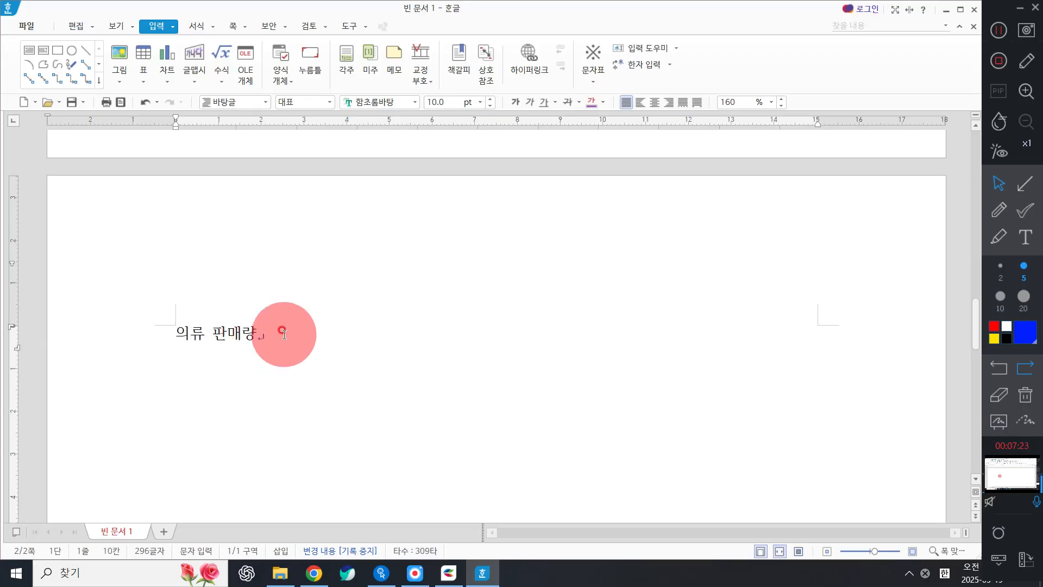
# Format the second-page title 의류 판매량 in the 휴먼모음T font at 24 pt
pyautogui.scroll(-3, 284, 334)
pyautogui.click(129, 204)
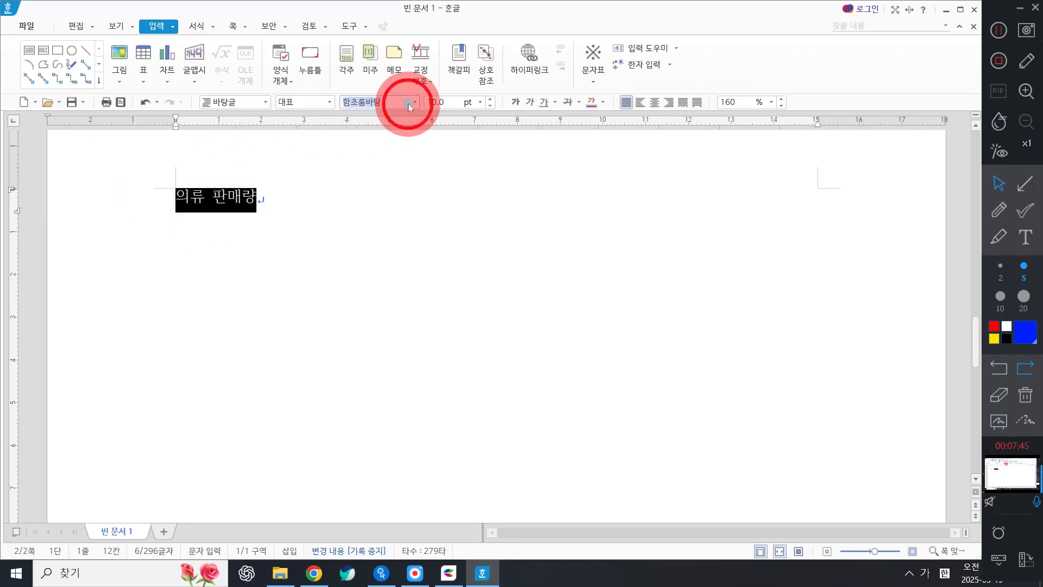
pyautogui.click(414, 102)
pyautogui.click(414, 102)
pyautogui.click(414, 102)
pyautogui.click(482, 276)
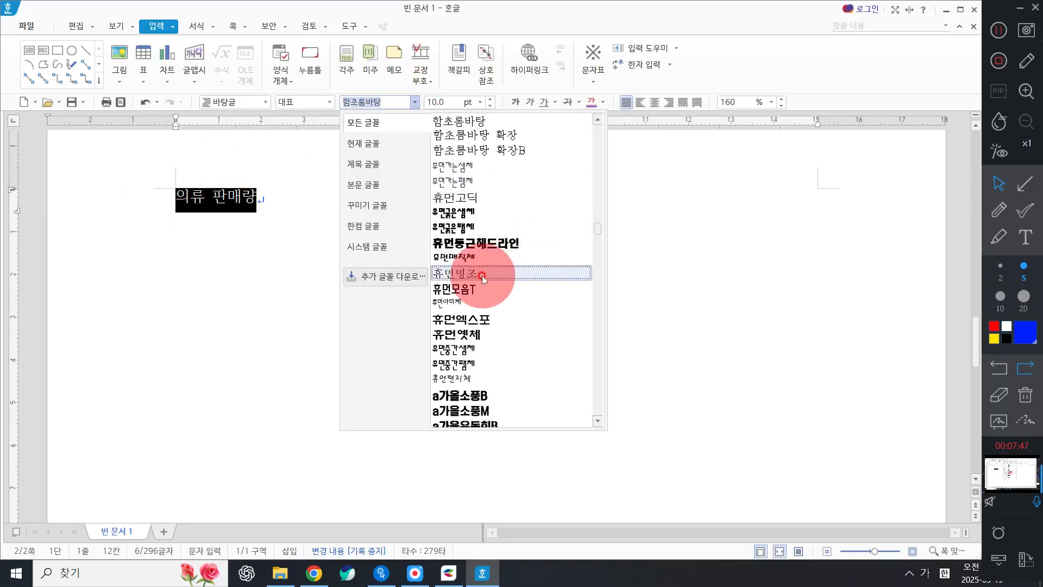
pyautogui.click(472, 290)
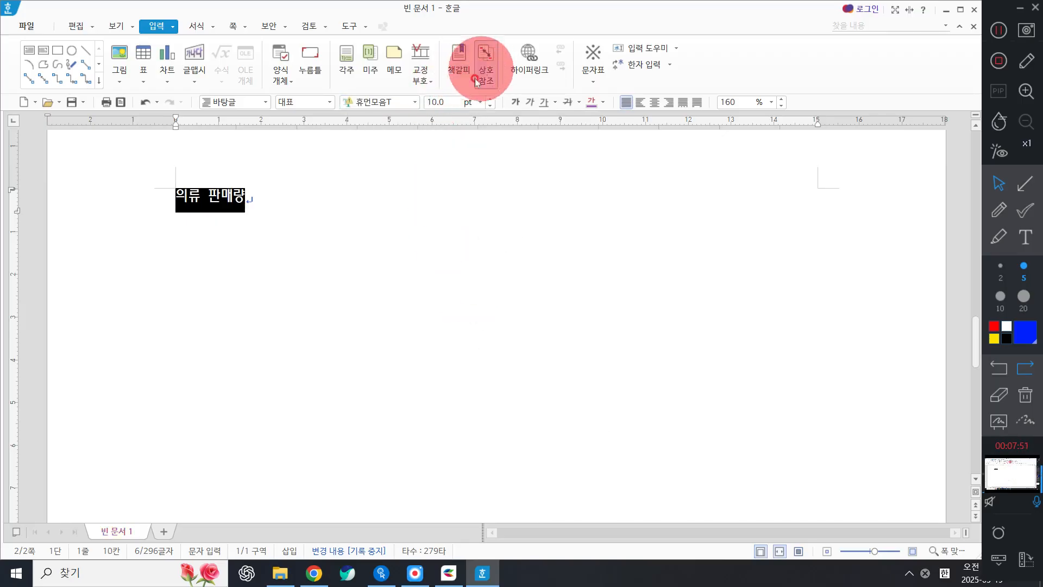
pyautogui.click(481, 102)
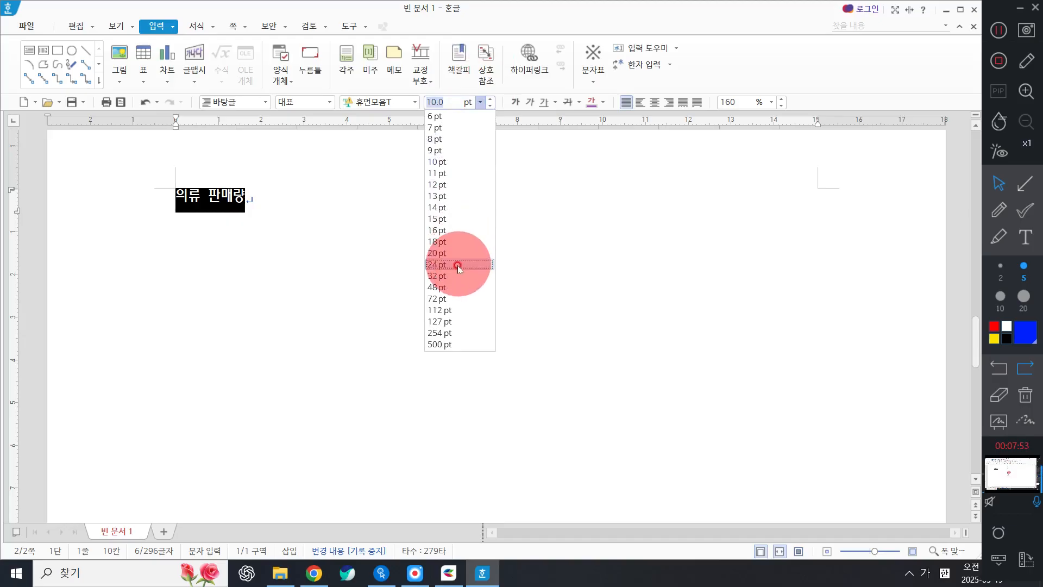
pyautogui.click(458, 264)
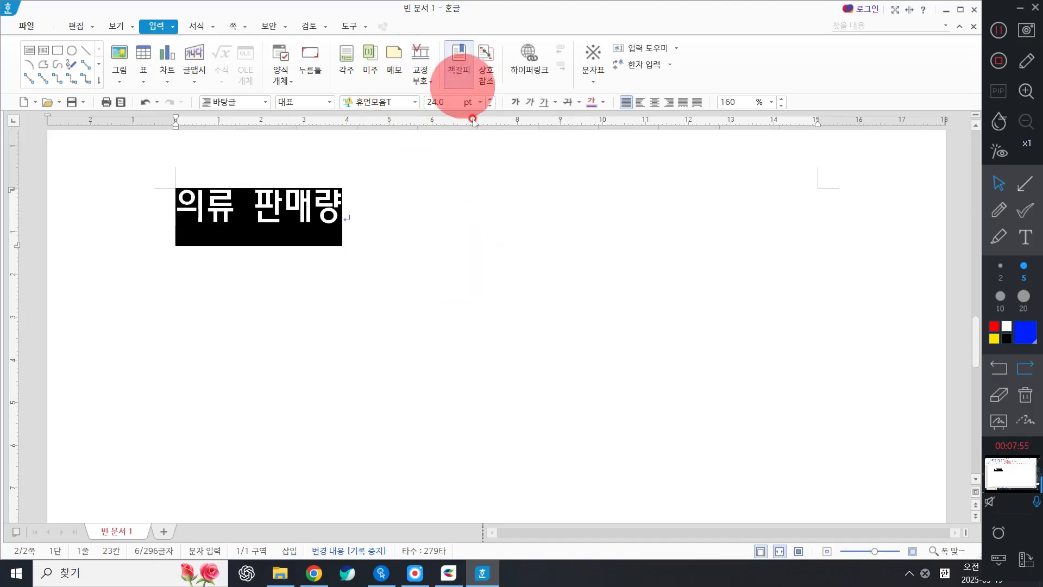
# Make the 의류 판매량 title italic and set its text colour to the theme green
pyautogui.click(530, 102)
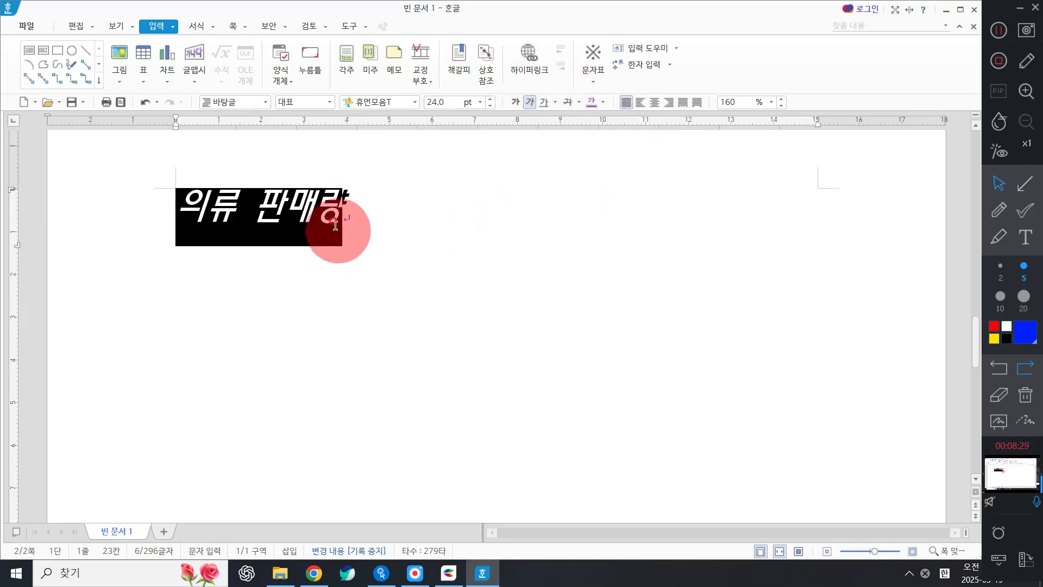
pyautogui.click(603, 102)
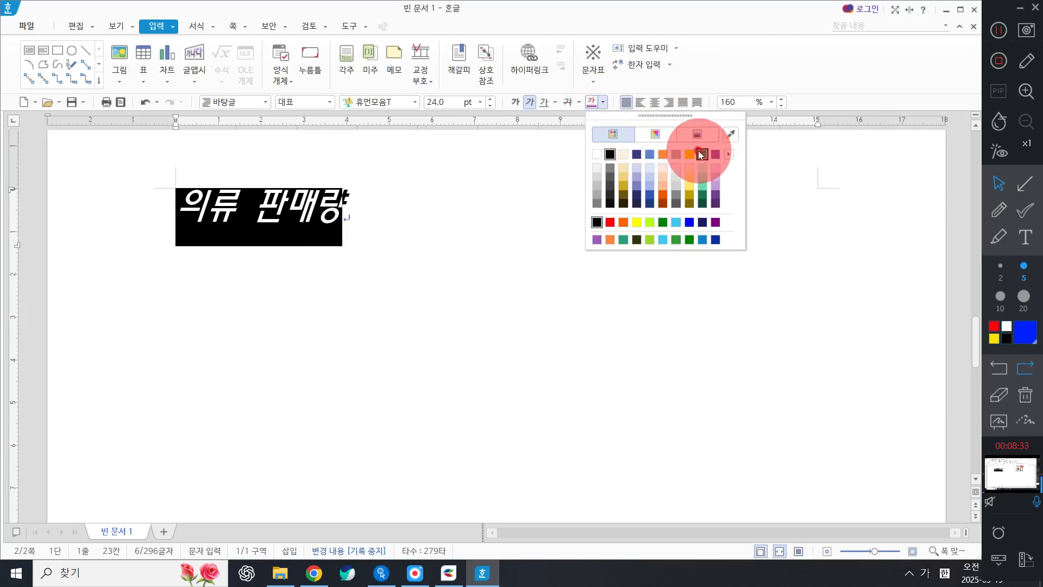
pyautogui.click(702, 155)
pyautogui.click(496, 208)
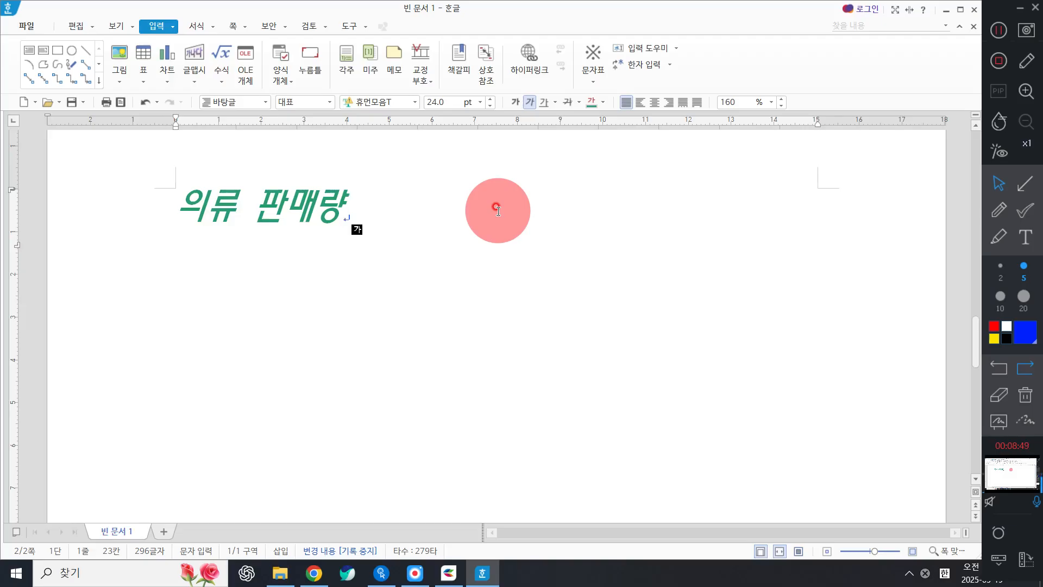
# Start a 10 pt 함초롬바탕 line below the title and insert a table with 4 rows and 3 columns, treated as a character (글자처럼 취급)
pyautogui.click(408, 204)
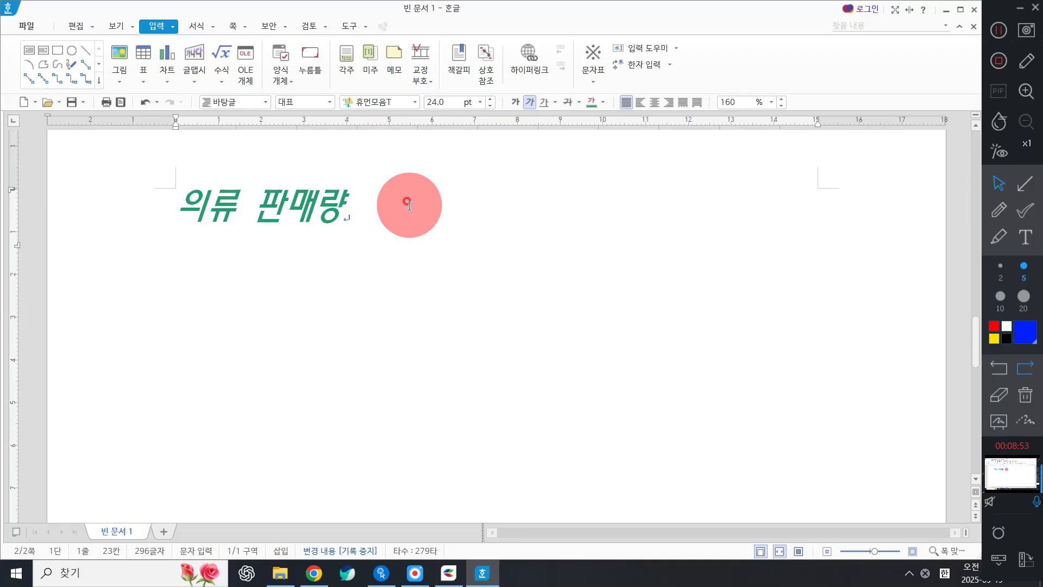
pyautogui.press('Return')
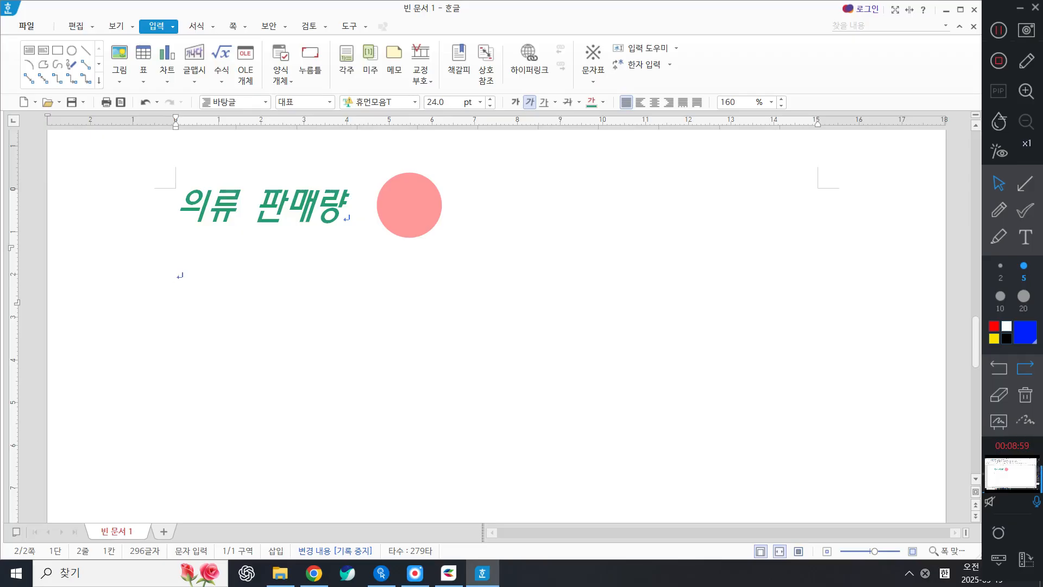
pyautogui.click(409, 204)
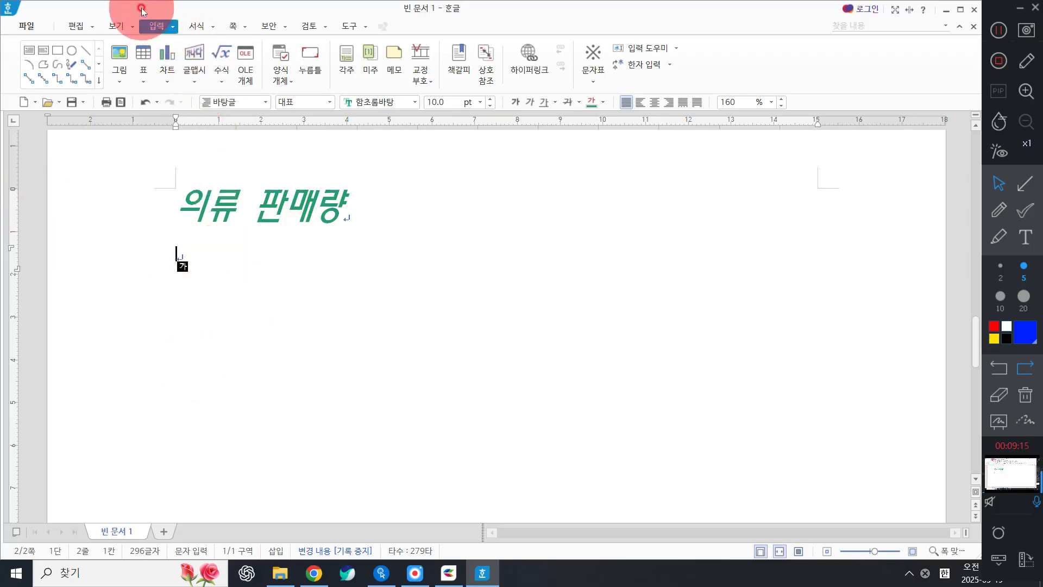
pyautogui.click(145, 53)
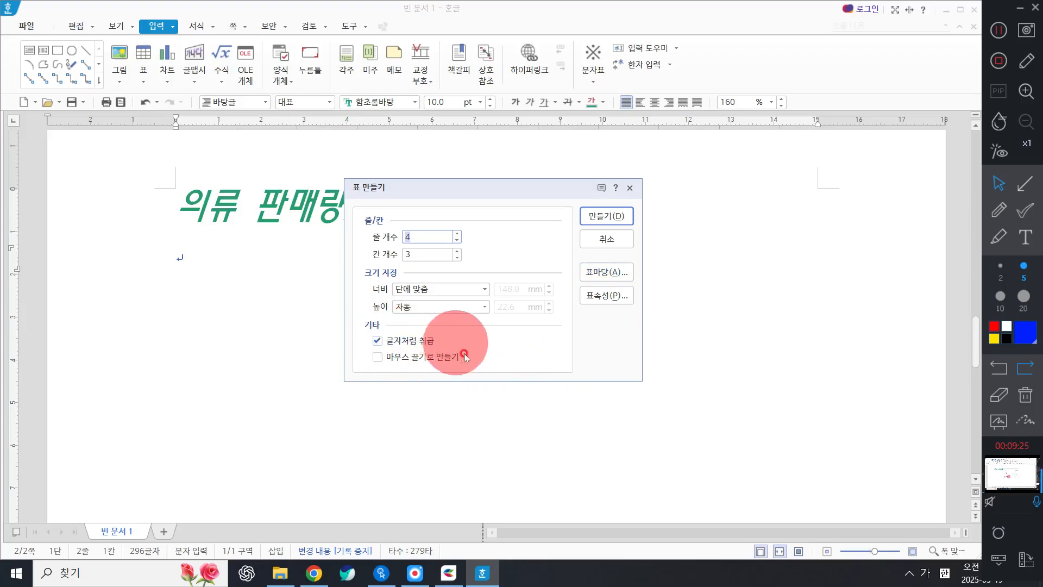
pyautogui.click(604, 218)
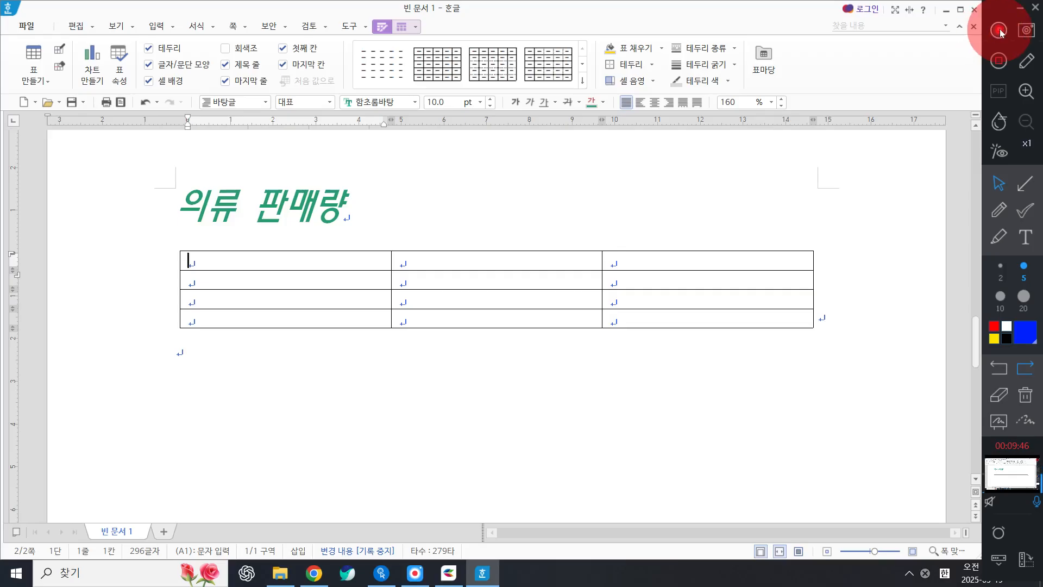
pyautogui.click(1001, 32)
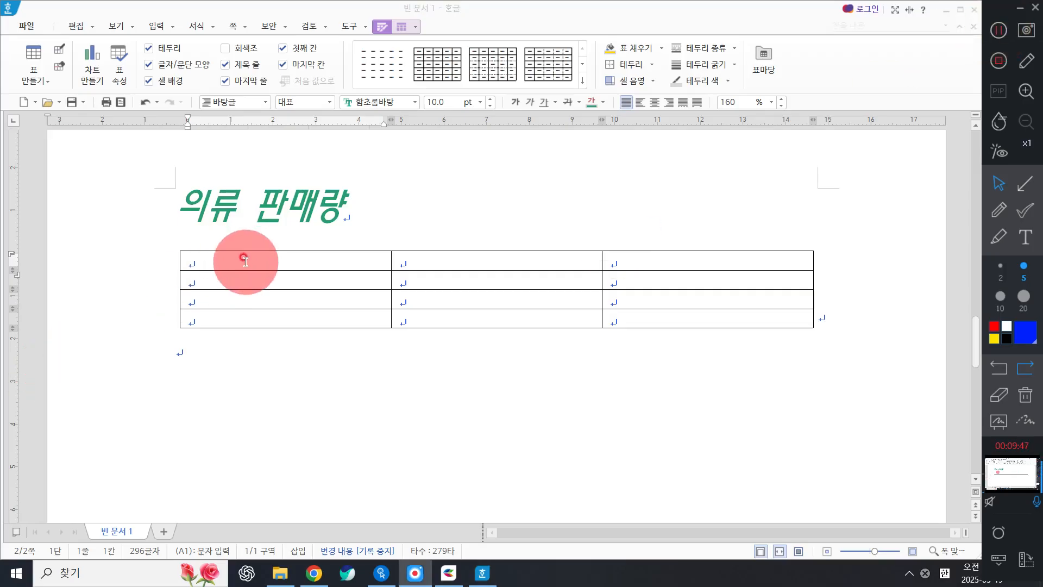
pyautogui.click(999, 31)
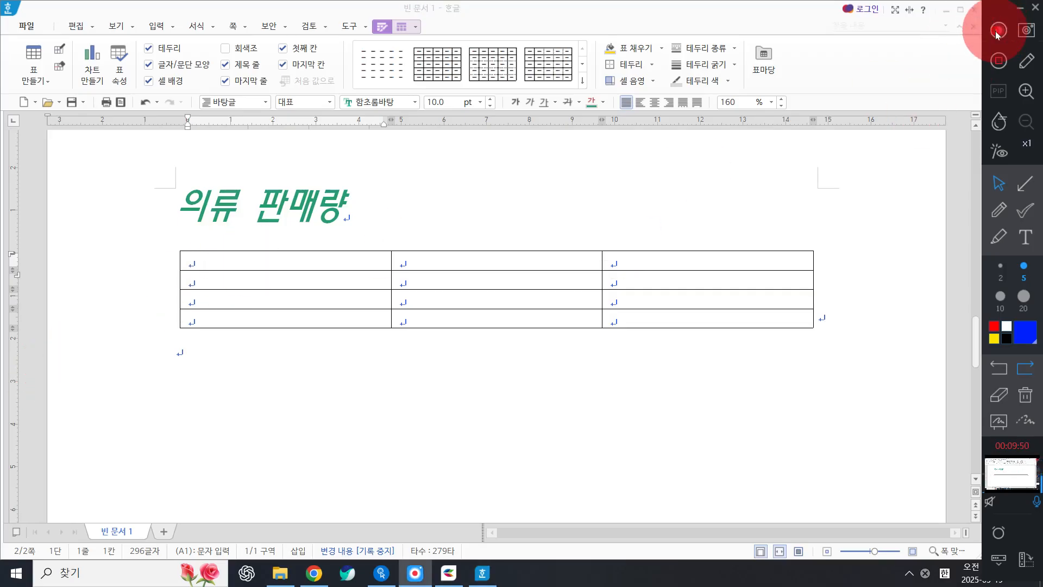
pyautogui.click(999, 32)
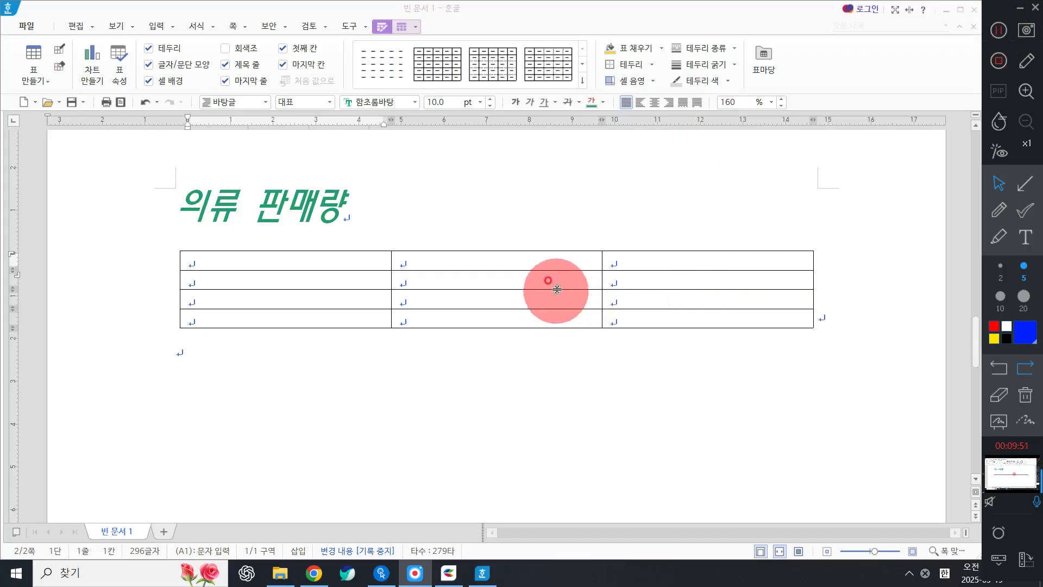
# Open the cell split settings (셀 나누기) for the second- and third-column cells in rows 2 and 3
pyautogui.moveTo(573, 283); pyautogui.dragTo(649, 303)
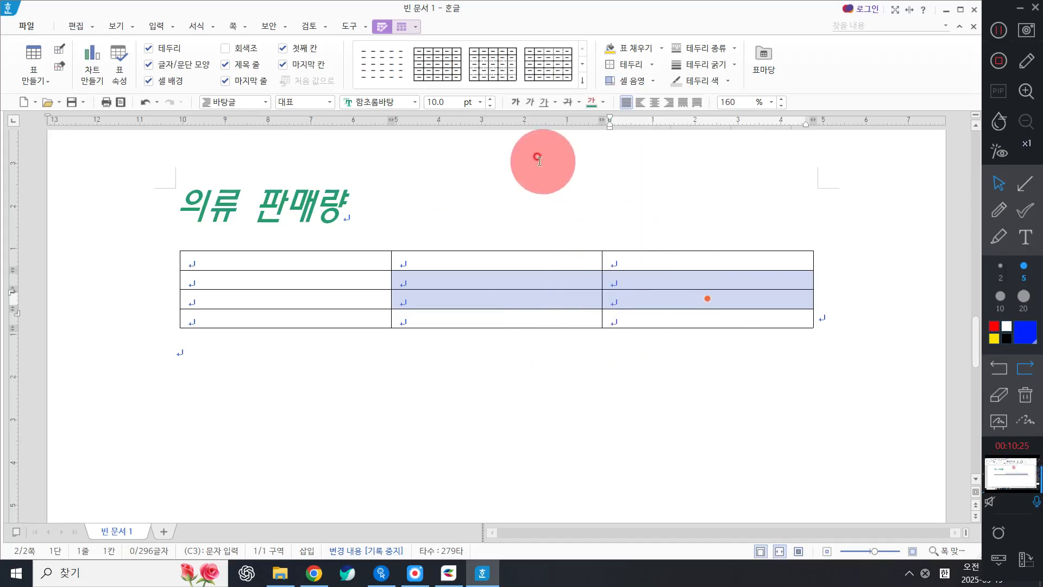
pyautogui.rightClick(485, 156)
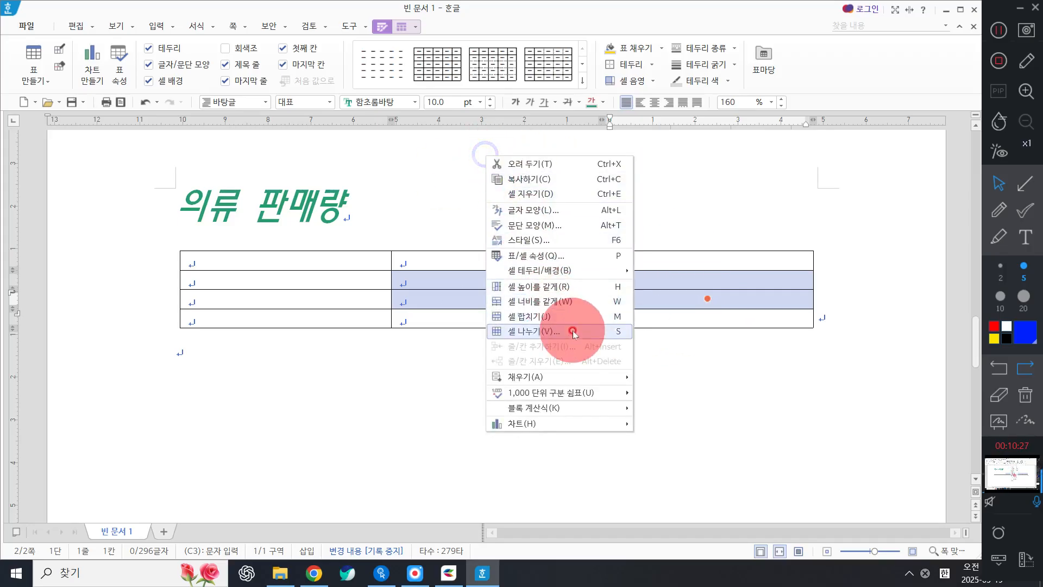
pyautogui.click(574, 338)
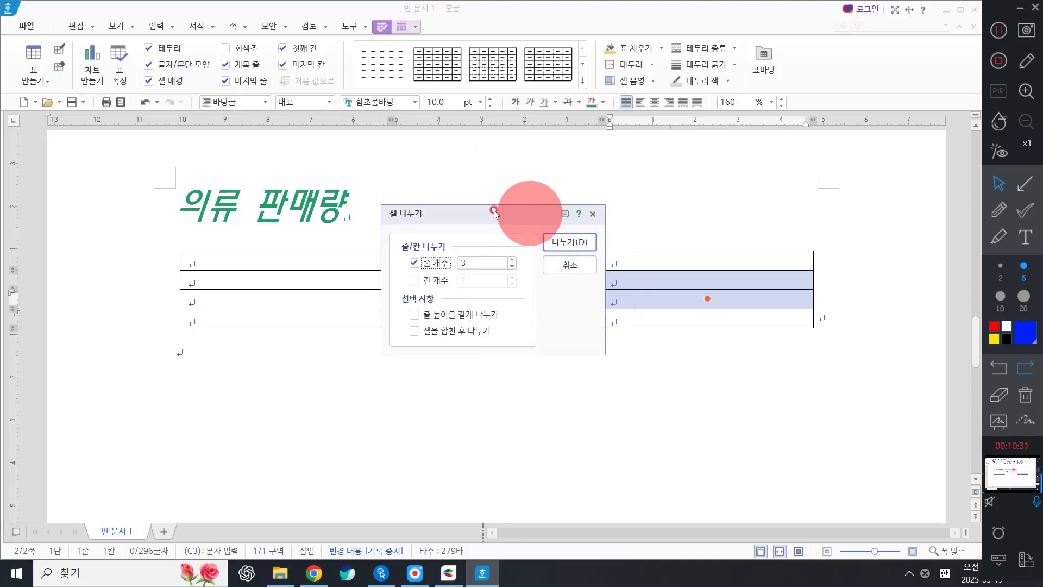
pyautogui.moveTo(481, 213); pyautogui.dragTo(239, 188)
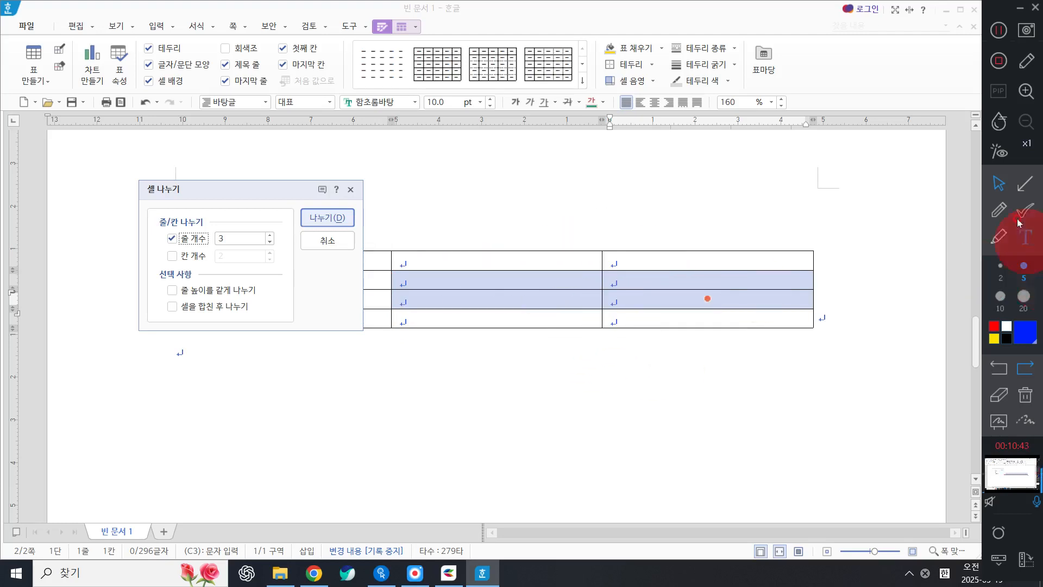
pyautogui.click(997, 206)
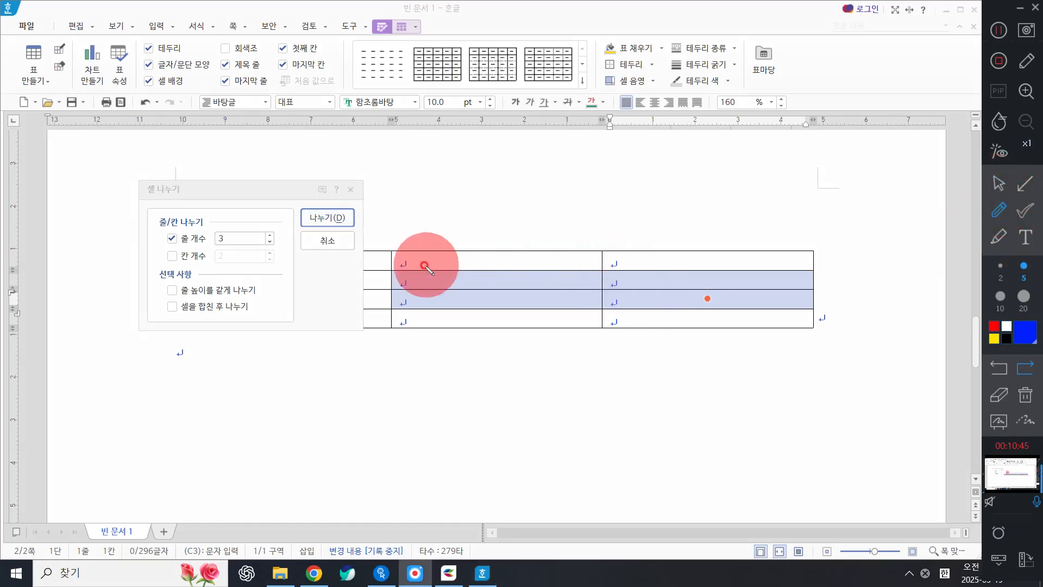
pyautogui.moveTo(393, 270)
pyautogui.mouseDown()
pyautogui.moveTo(391, 287)
pyautogui.moveTo(624, 296)
pyautogui.moveTo(615, 259)
pyautogui.moveTo(392, 273)
pyautogui.mouseUp()
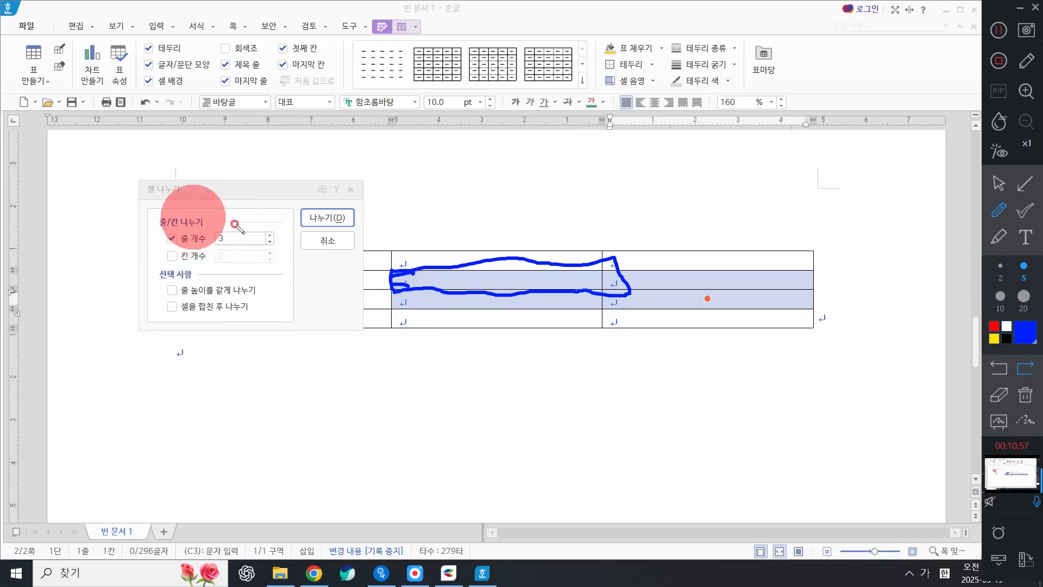
pyautogui.click(1025, 395)
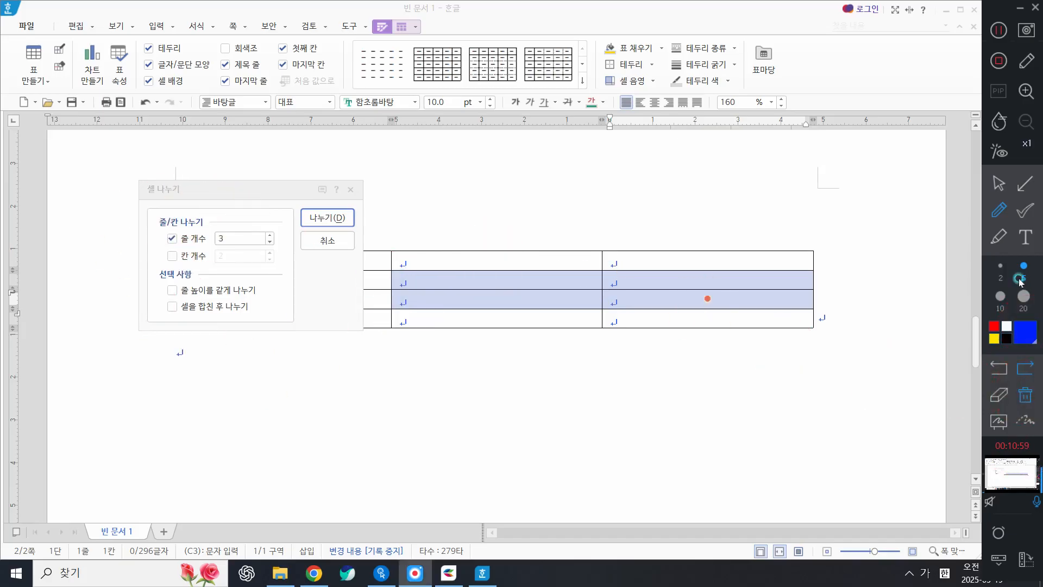
pyautogui.click(998, 186)
# Split each of the four selected cells into 3 rows (줄 개수 3)
pyautogui.click(328, 218)
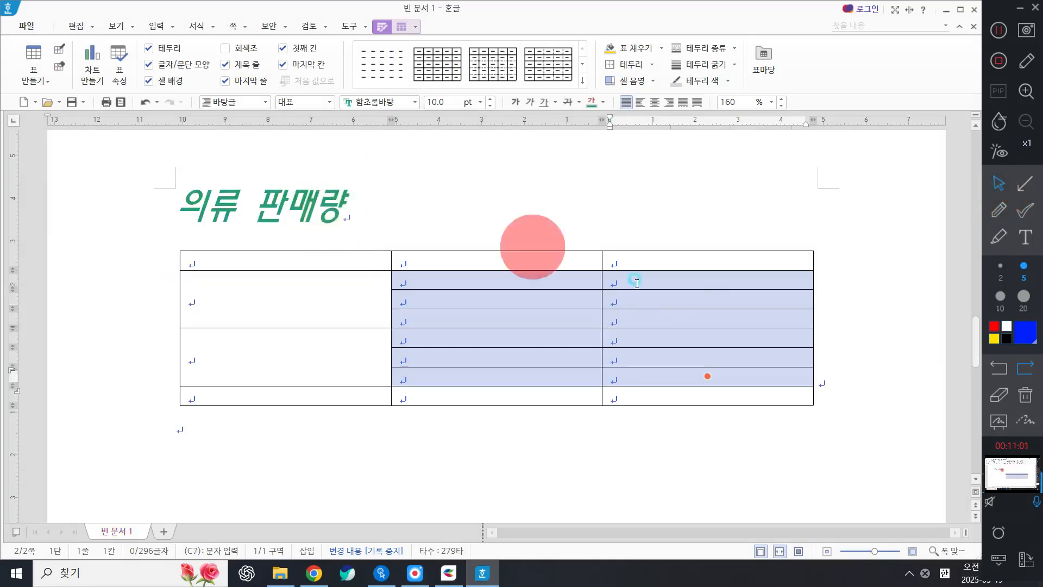
pyautogui.click(296, 255)
pyautogui.click(384, 226)
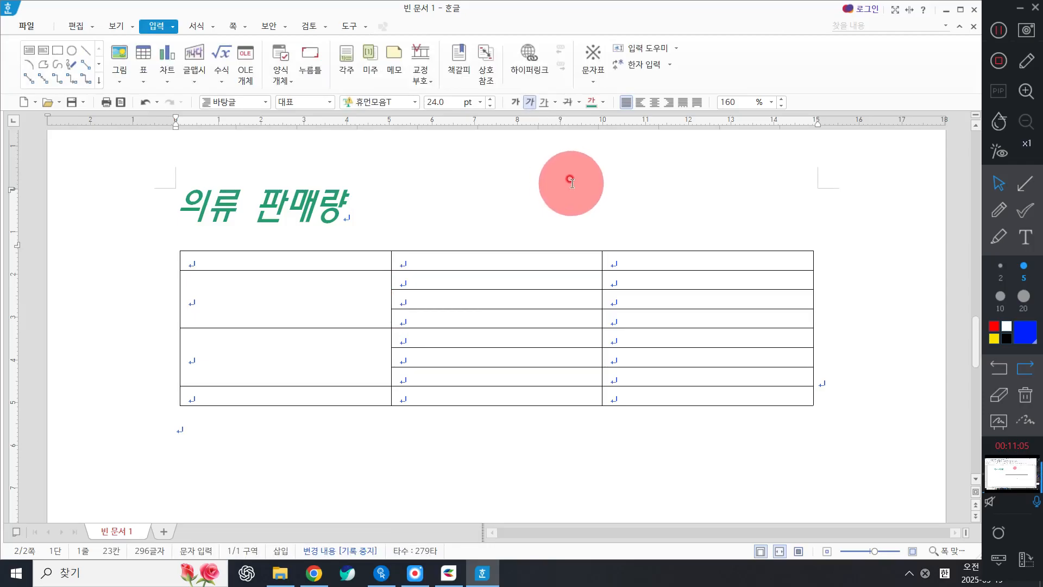
# Fill in the table's header row with 분류, 상품명 and 판매량
pyautogui.click(371, 251)
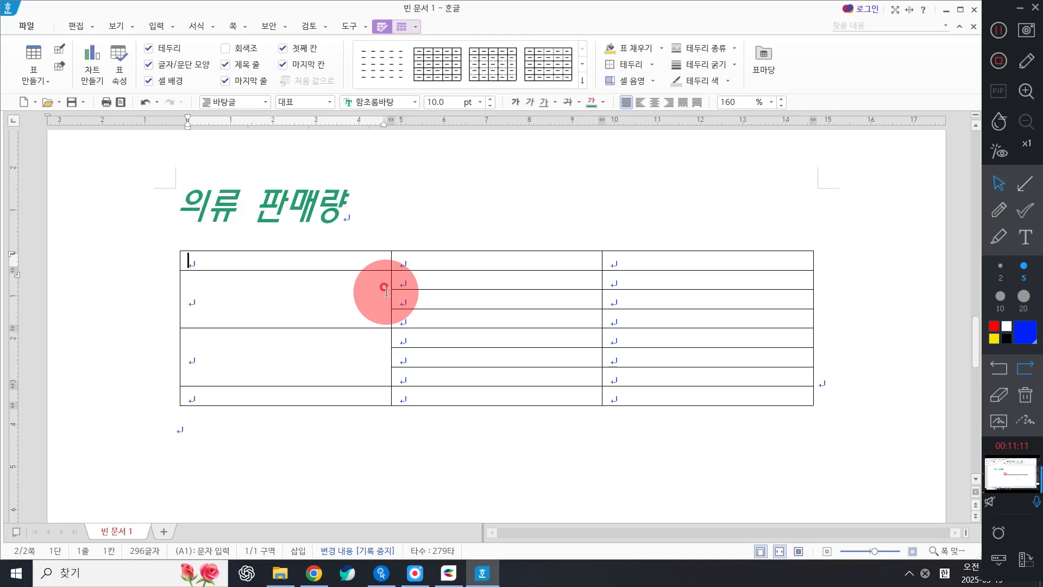
pyautogui.write('분ㄹ')
pyautogui.press('Tab')
pyautogui.write('상품명')
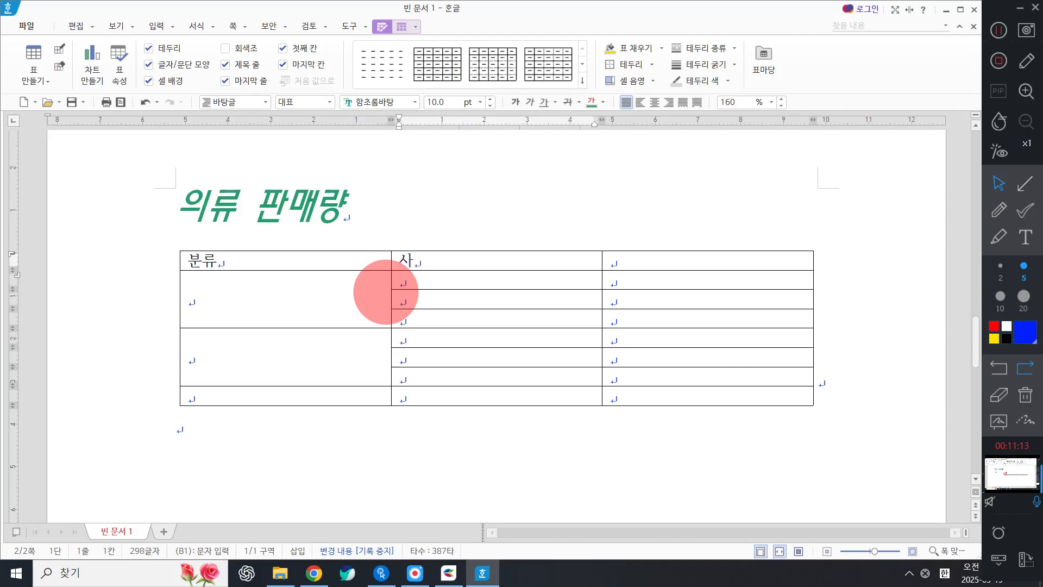
pyautogui.press('Tab')
pyautogui.write('파ㄴ매량')
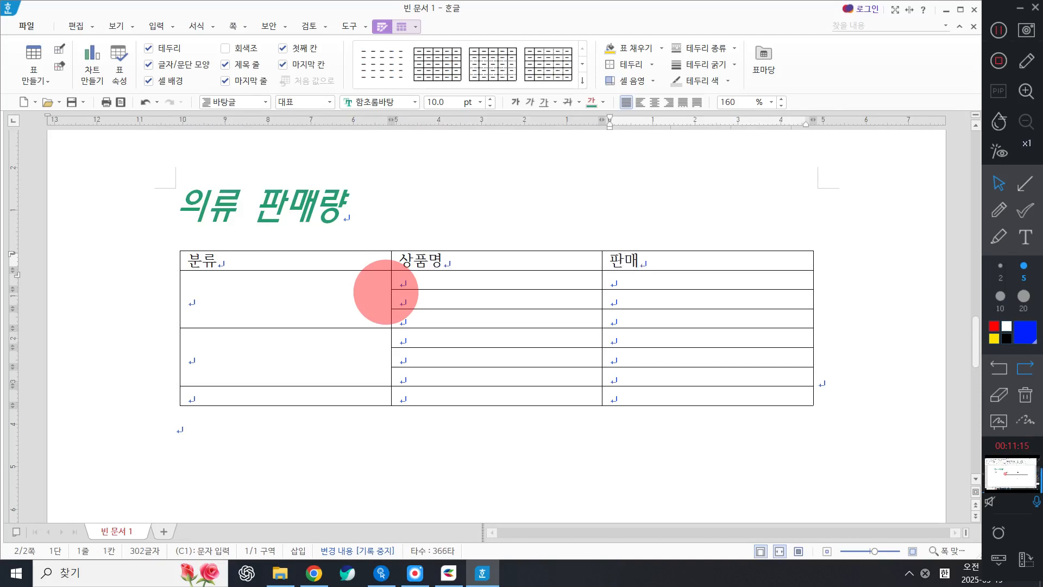
# Enter the categories 남성 and 여성 in the two tall cells of the 분류 column
pyautogui.press('Down')
pyautogui.press('Left')
pyautogui.press('Left')
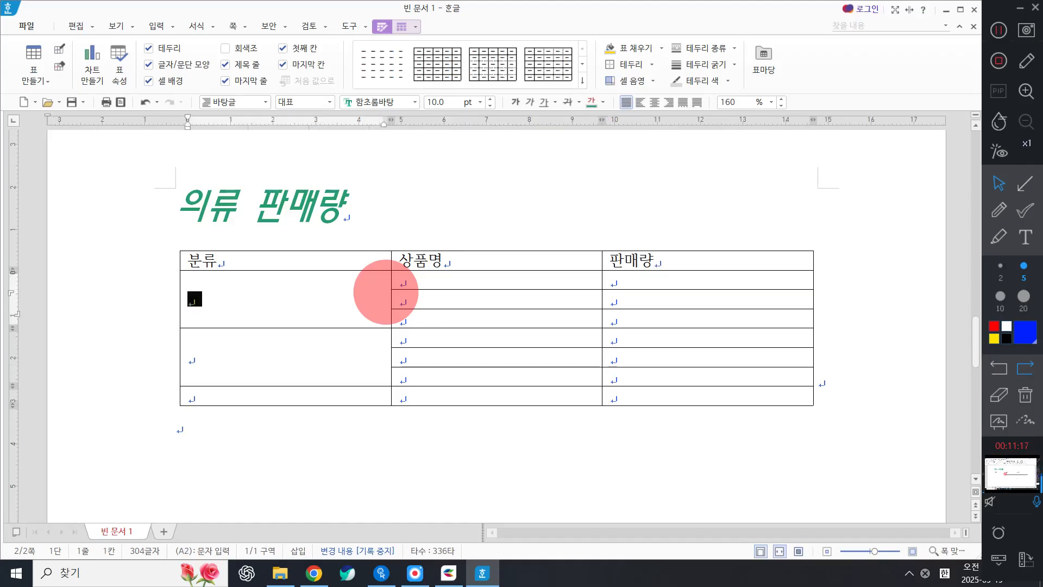
pyautogui.write('남성')
pyautogui.press('Down')
pyautogui.write('여성')
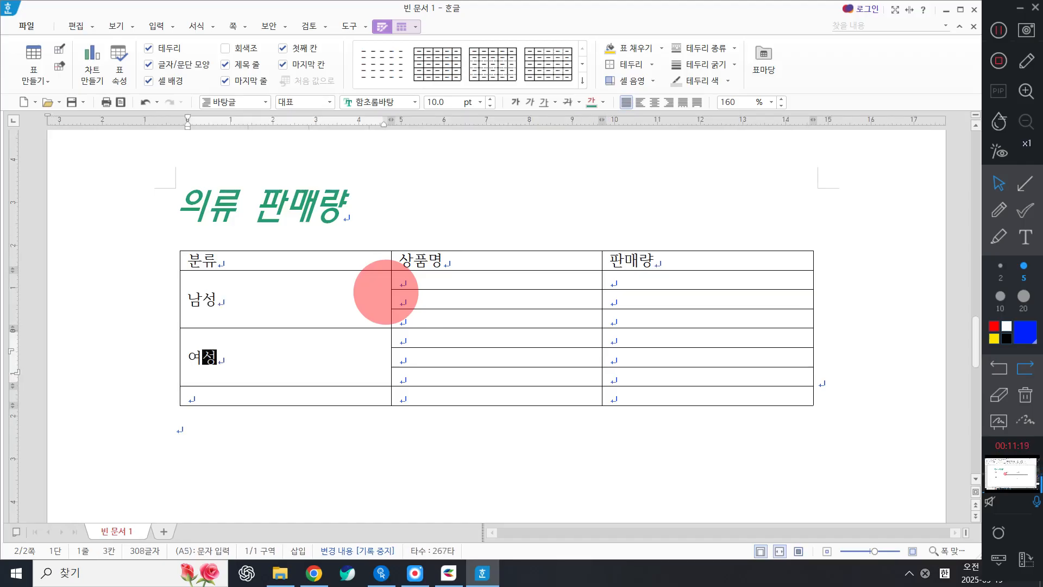
# Enter 합계 in the first cell of the table's last row
pyautogui.press('Down')
pyautogui.write('합계')
pyautogui.press('Up')
pyautogui.press('Right')
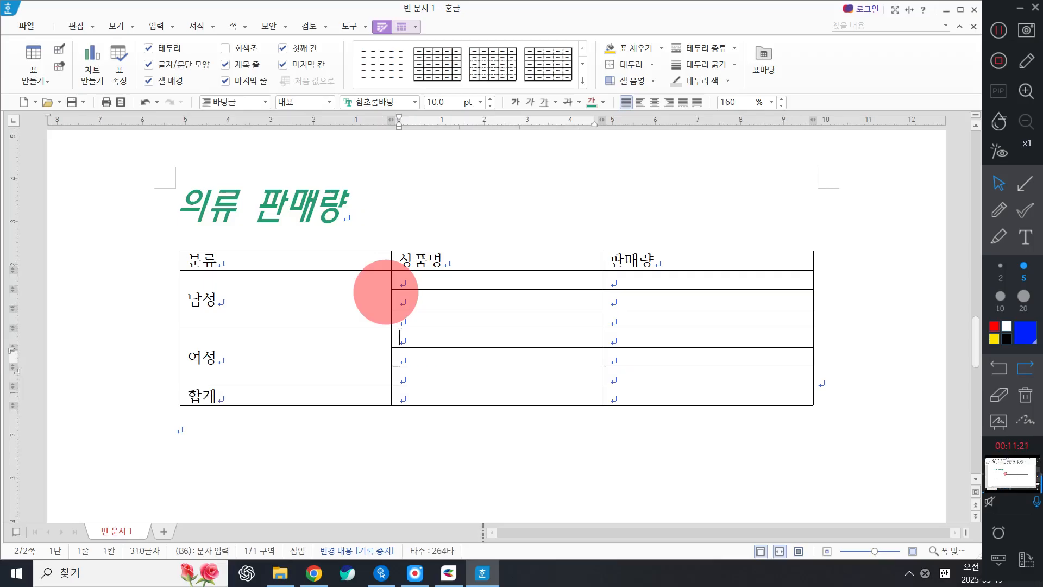
# Enter the product names 점퍼, 파카 and 조끼 in the 상품명 cells beside 남성
pyautogui.press('Up')
pyautogui.press('Up')
pyautogui.press('Up')
pyautogui.press('Up')
pyautogui.write('저ㅁ퍼')
pyautogui.press('Down')
pyautogui.write('팍')
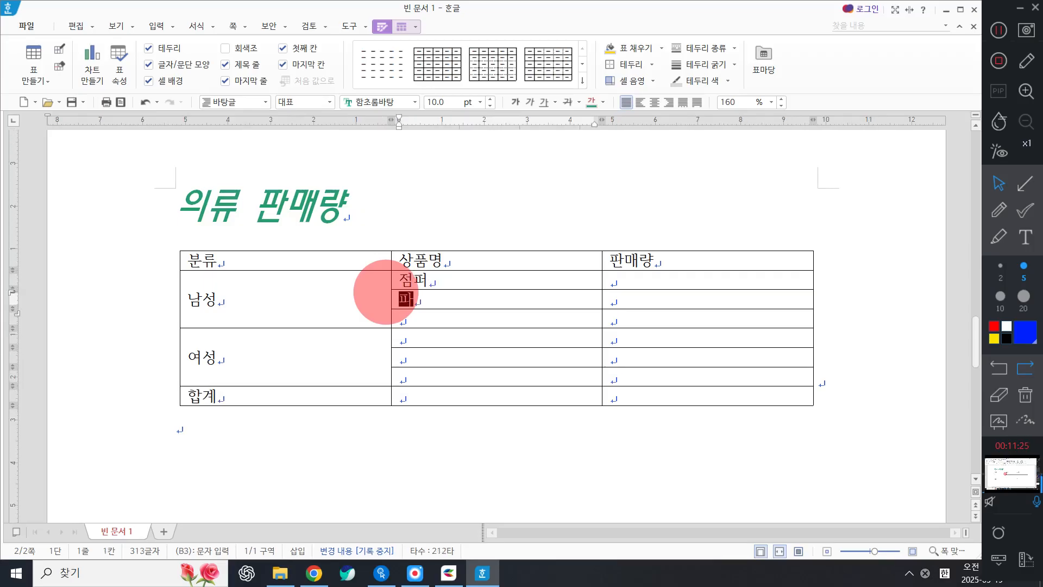
pyautogui.write('ㅏ')
pyautogui.press('Down')
pyautogui.write('조;')
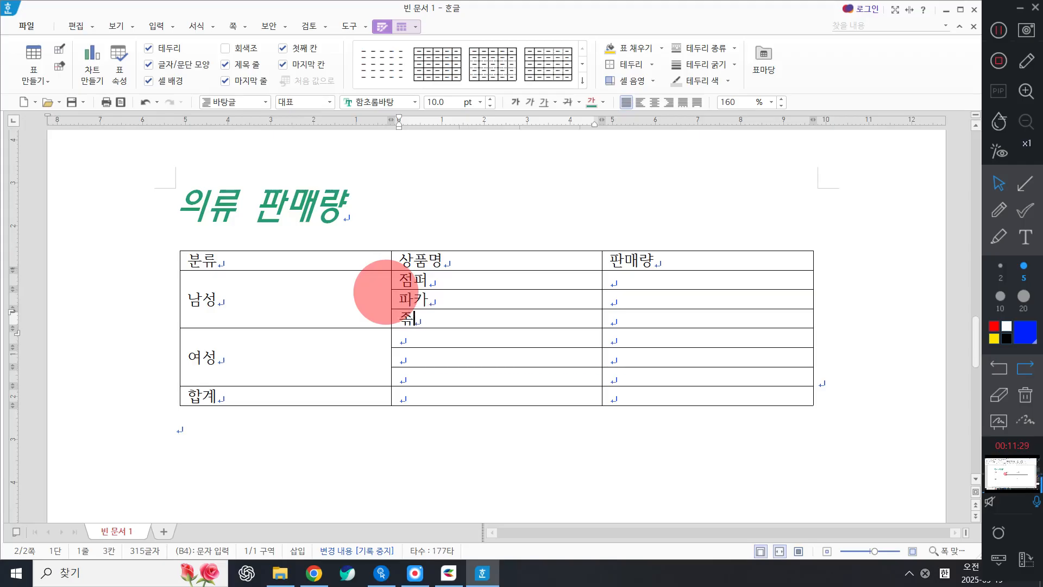
pyautogui.write('조끼')
# Enter the product names 티셔츠, 원피스 and 치마 in the 상품명 cells beside 여성
pyautogui.press('Down')
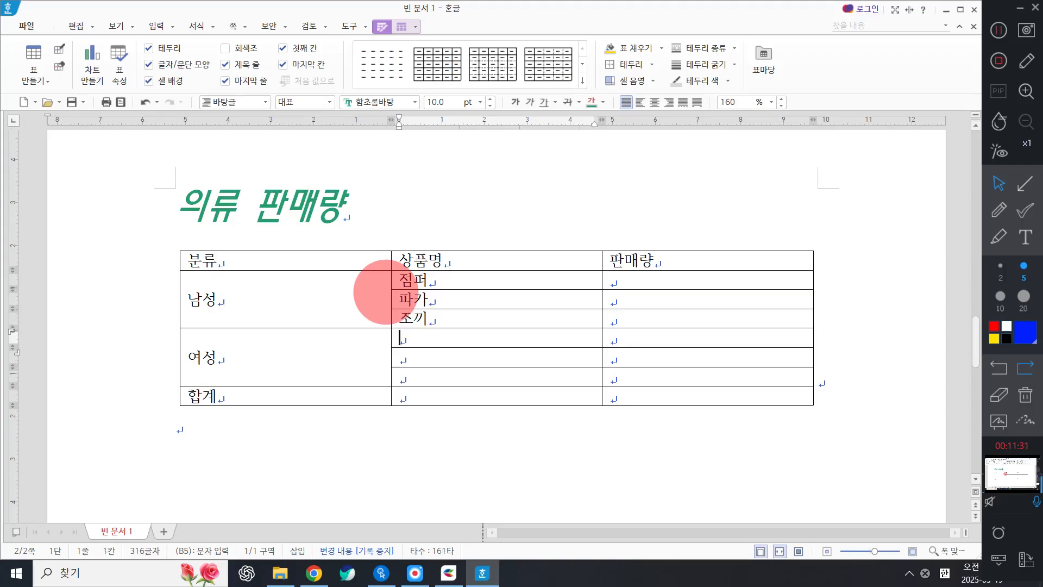
pyautogui.write('팃ㅕ츠')
pyautogui.press('Down')
pyautogui.write('원')
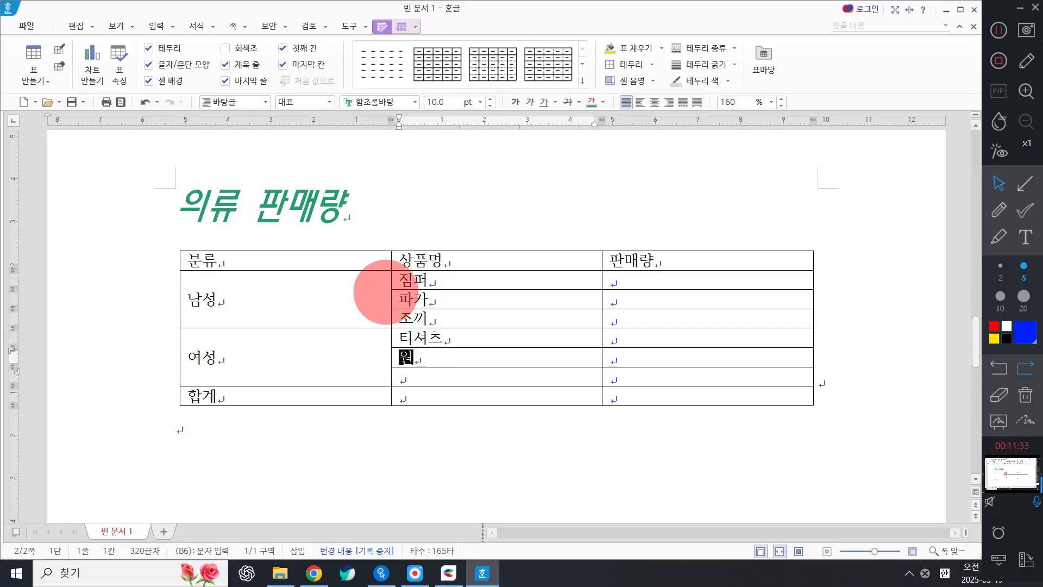
pyautogui.write('핏ㅡ')
pyautogui.press('Down')
pyautogui.write('ㅊ')
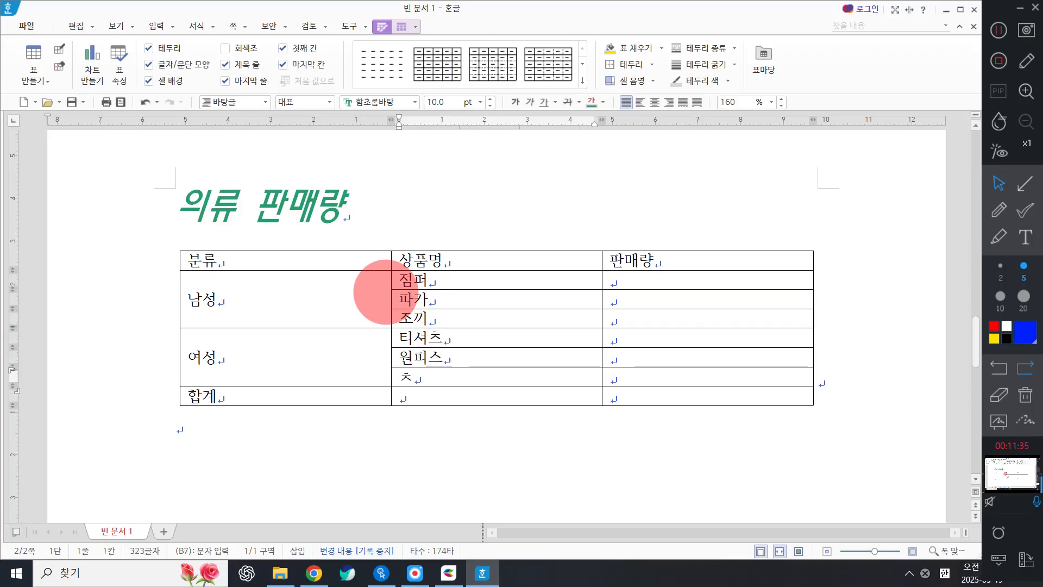
pyautogui.write('ㅣ마')
# Fill in the 판매량 values 1280, 1050 and 980 for 점퍼, 파카 and 조끼
pyautogui.press('Tab')
pyautogui.press('Up')
pyautogui.press('Up')
pyautogui.press('Up')
pyautogui.press('Up')
pyautogui.press('Up')
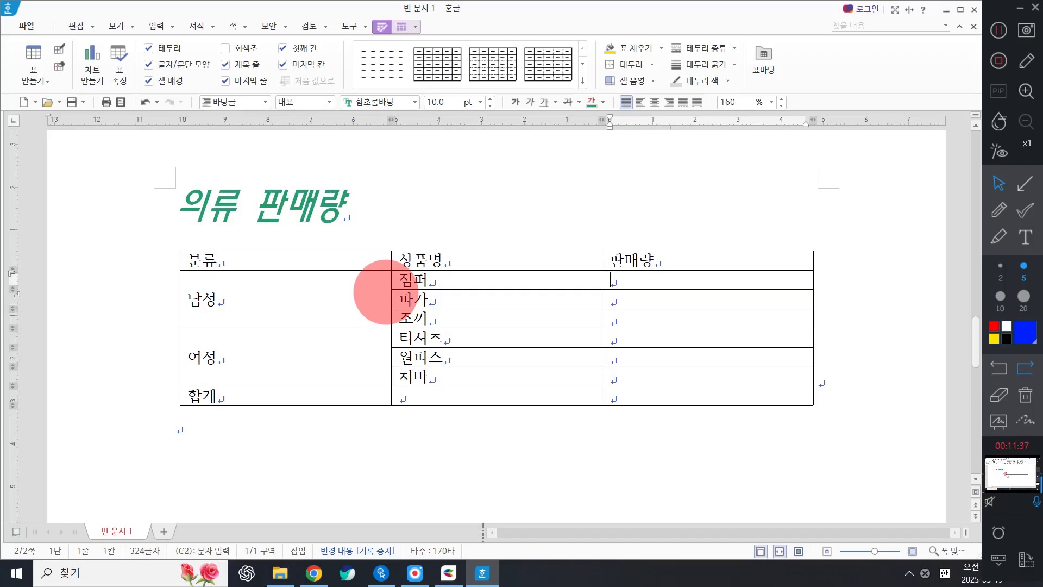
pyautogui.write('1280')
pyautogui.press('Down')
pyautogui.write('105')
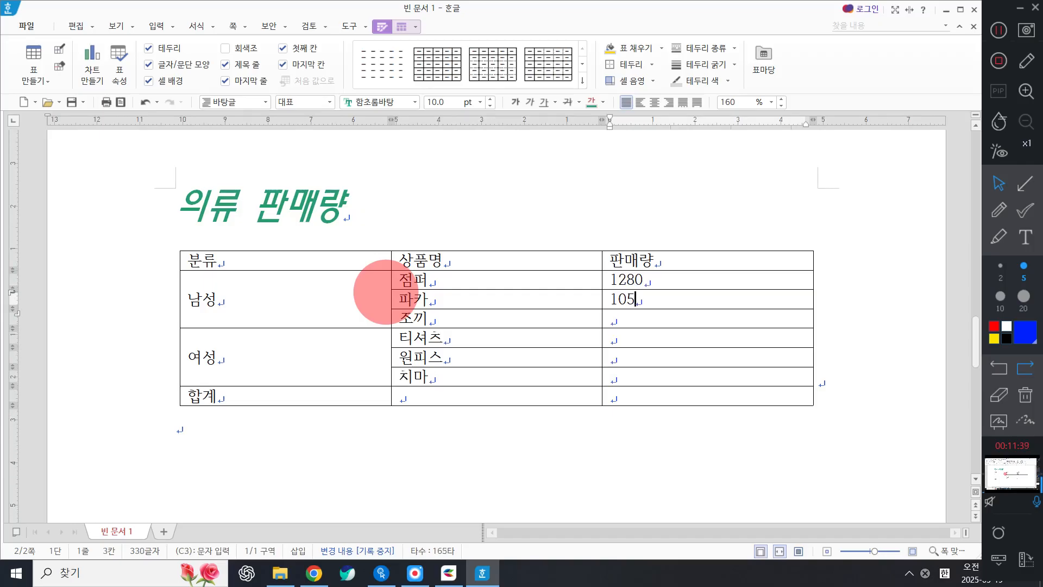
pyautogui.write('0')
pyautogui.press('Down')
# Fill in the 판매량 values 1450, 750 and 1230 for 티셔츠, 원피스 and 치마
pyautogui.press('Down')
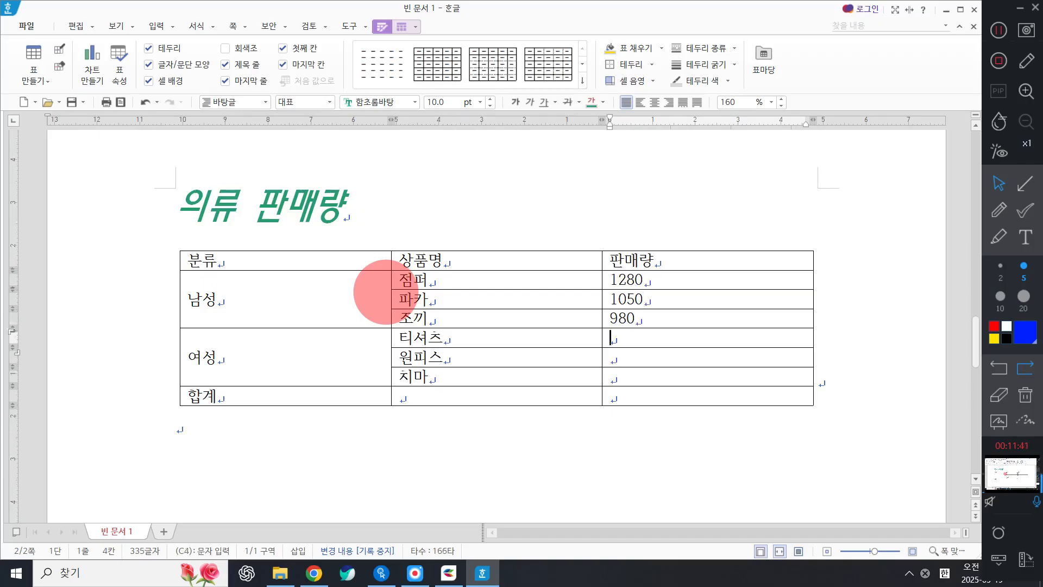
pyautogui.write('750')
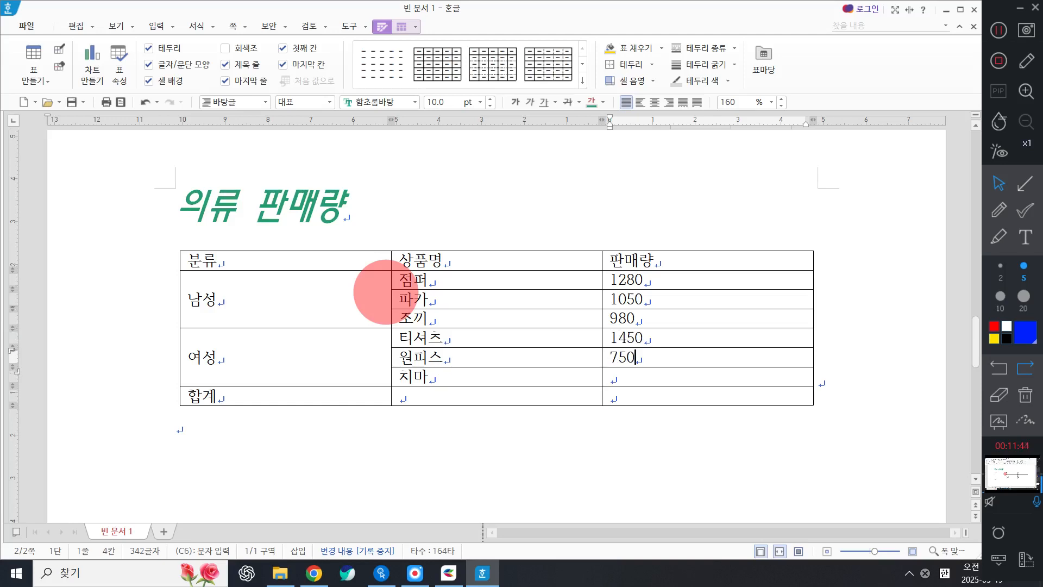
pyautogui.press('Down')
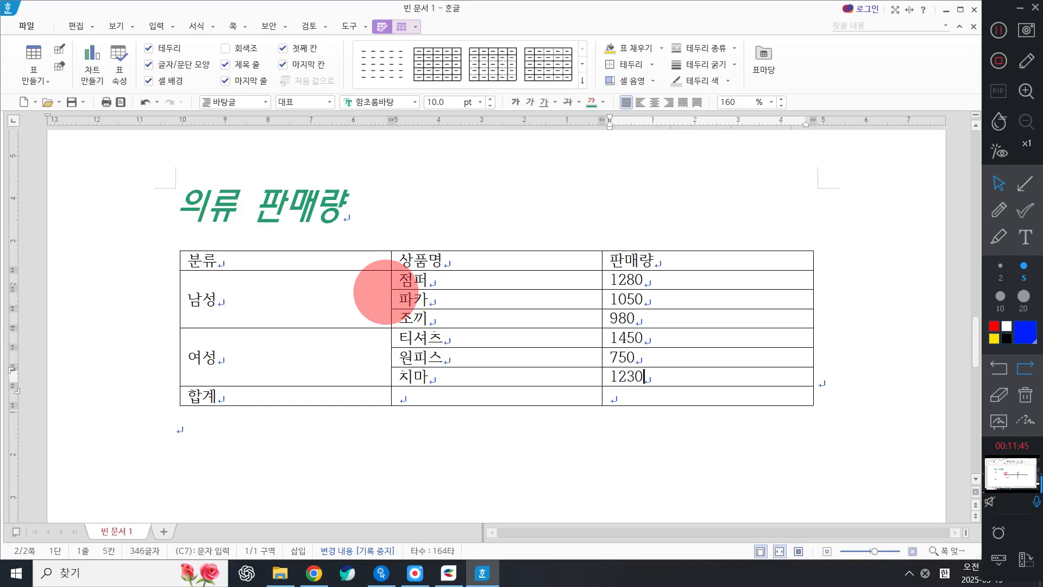
pyautogui.click(998, 32)
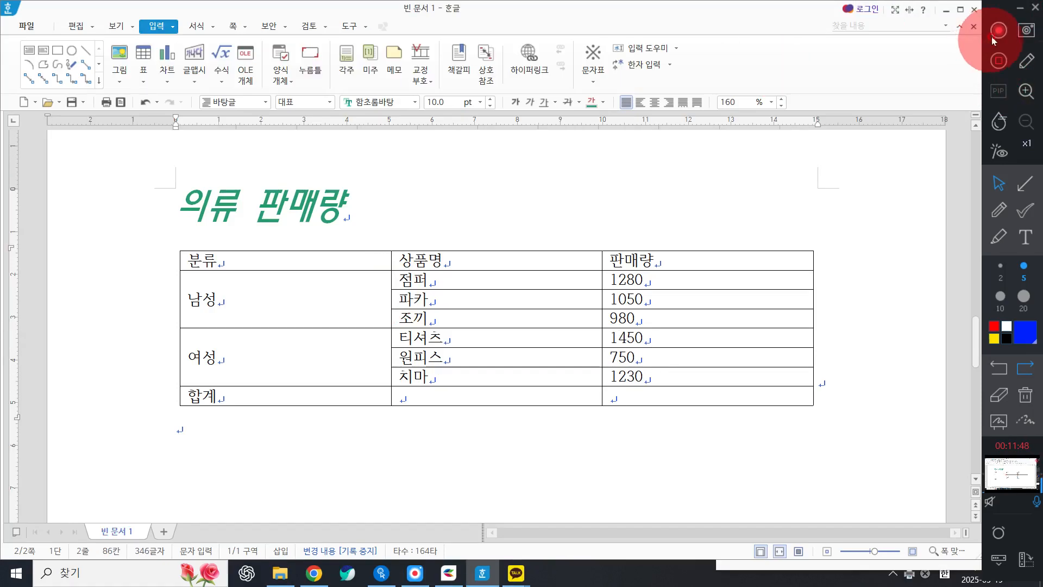
pyautogui.click(365, 191)
pyautogui.scroll(4, 393, 234)
pyautogui.scroll(-6, 393, 234)
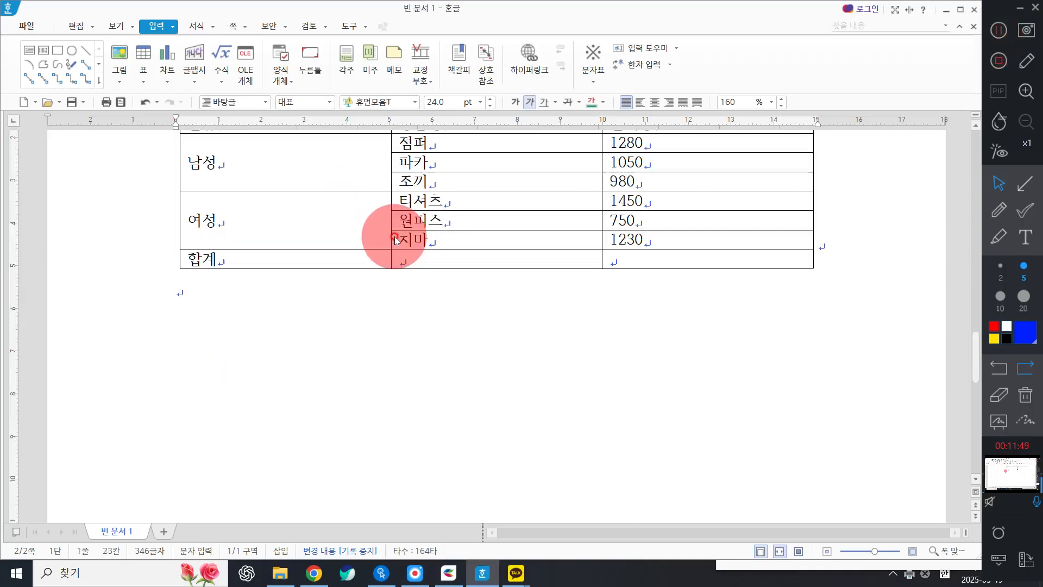
pyautogui.scroll(1, 394, 236)
pyautogui.moveTo(324, 190); pyautogui.dragTo(708, 328)
pyautogui.click(689, 384)
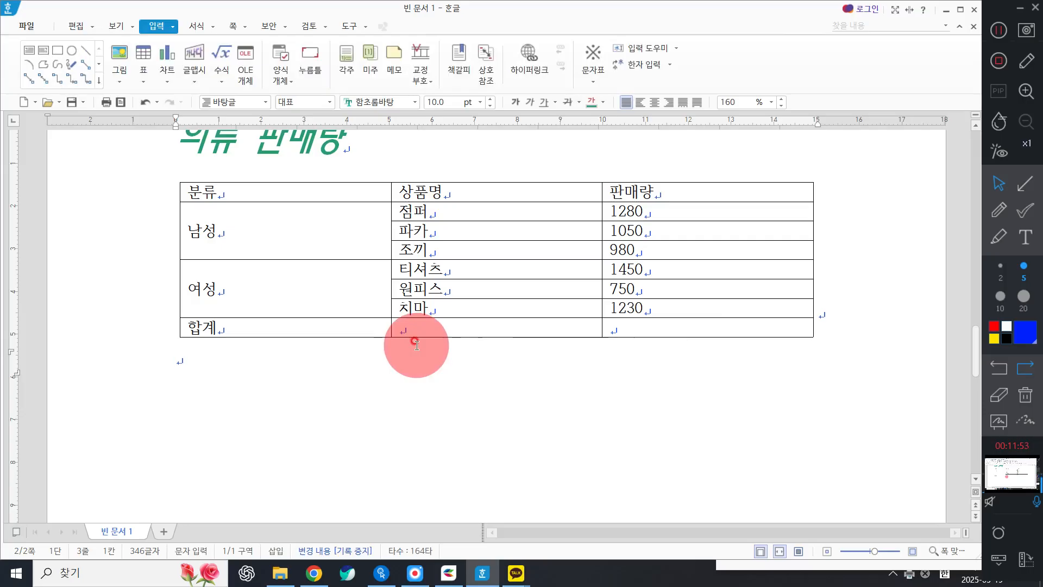
# Set the text of the whole table to the 학교안심 우주 R font at 12 pt
pyautogui.moveTo(315, 195); pyautogui.dragTo(654, 354)
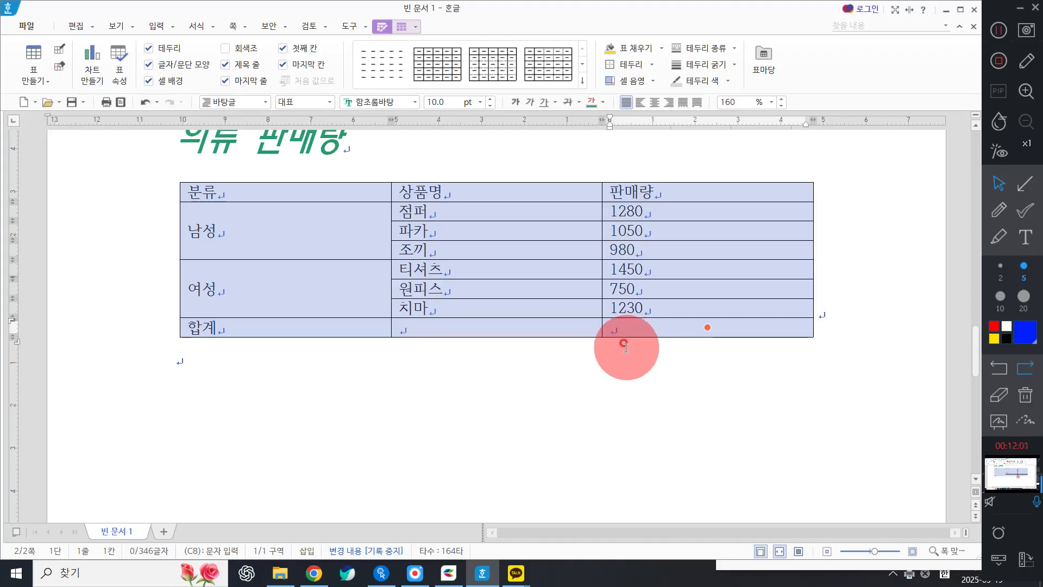
pyautogui.scroll(2, 625, 346)
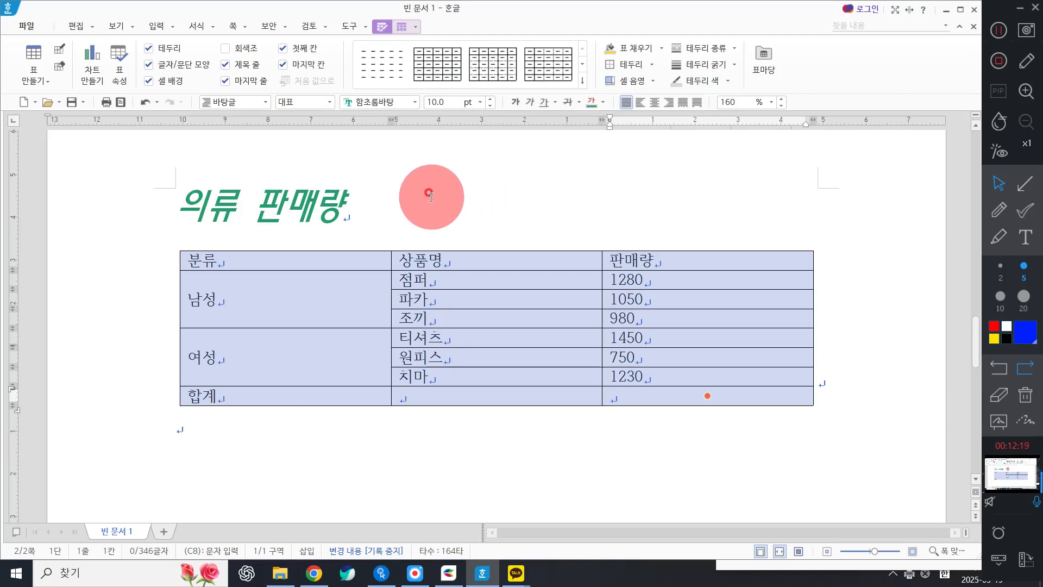
pyautogui.click(417, 103)
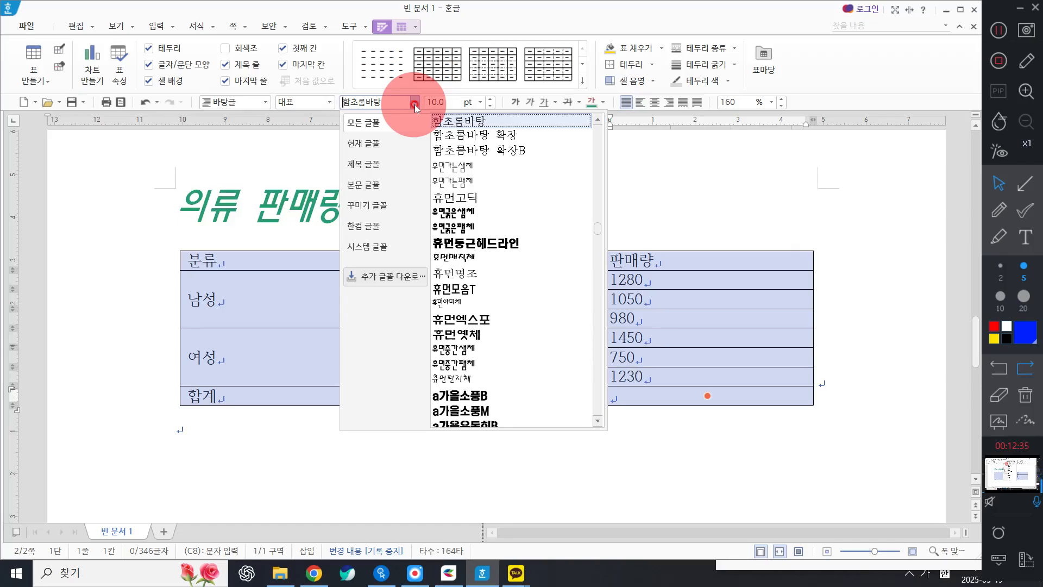
pyautogui.scroll(10, 516, 255)
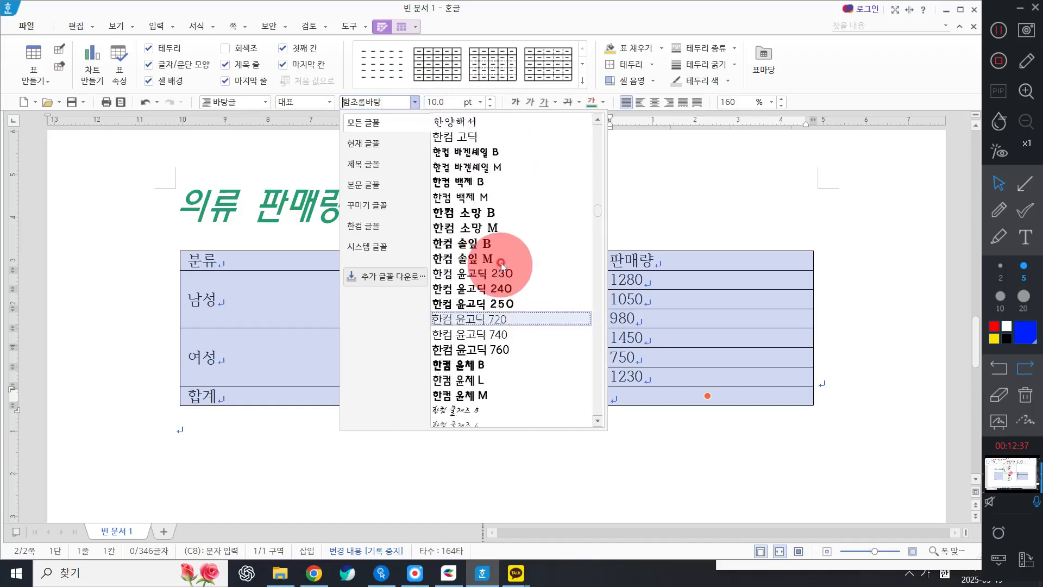
pyautogui.scroll(2, 515, 255)
pyautogui.scroll(-2, 516, 309)
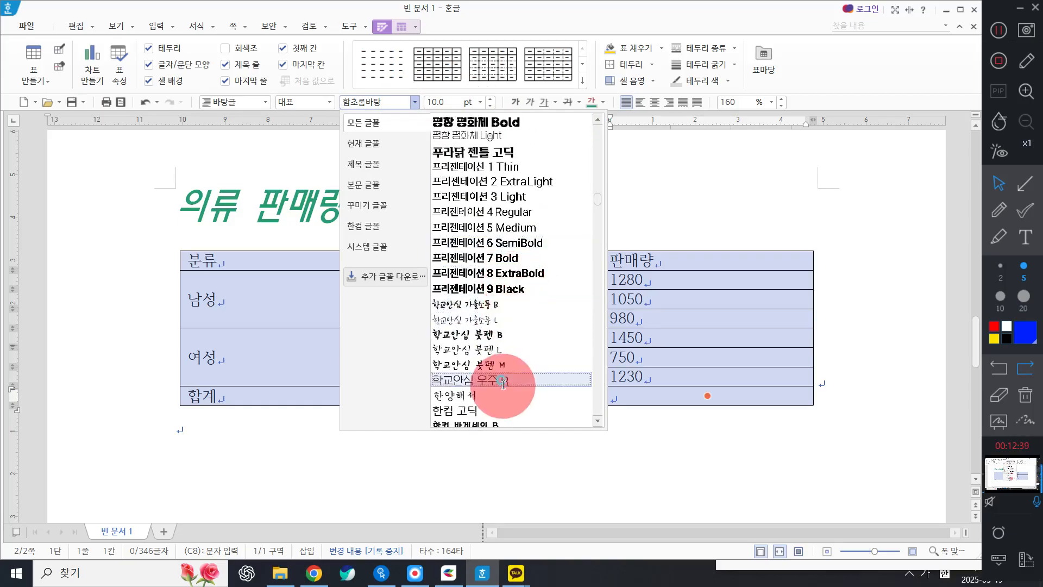
pyautogui.click(504, 381)
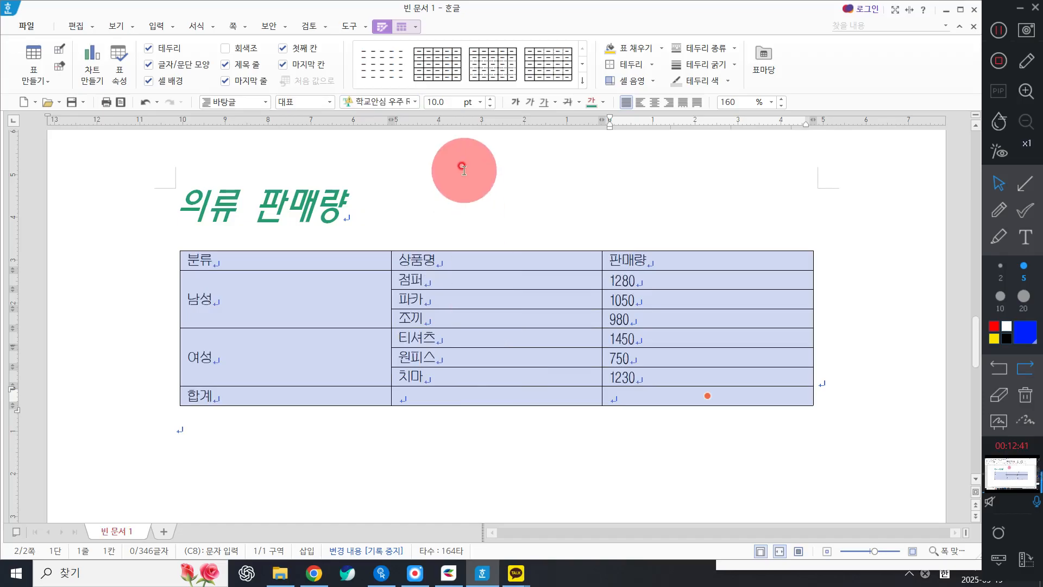
pyautogui.click(481, 102)
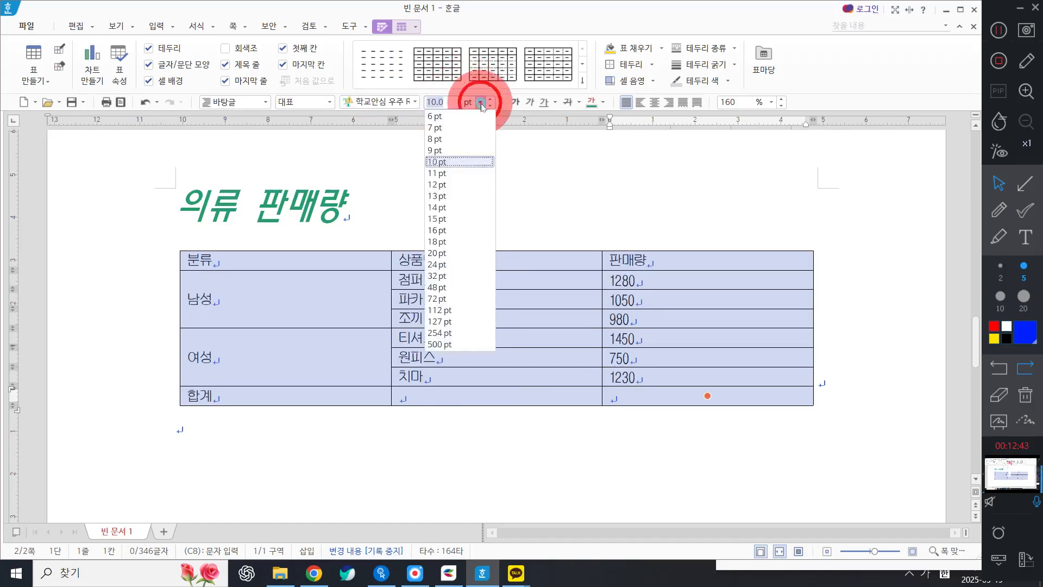
pyautogui.click(480, 185)
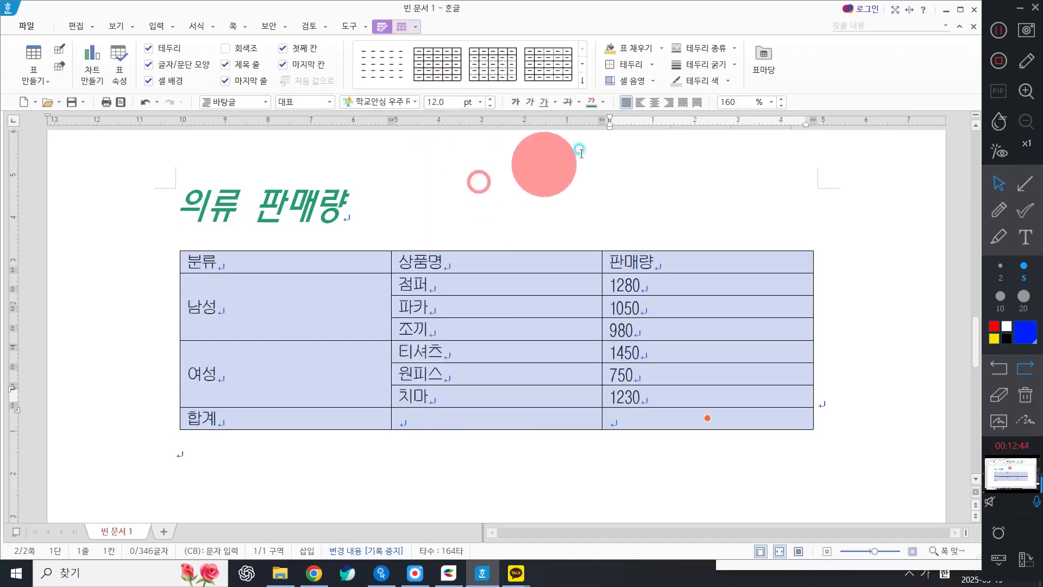
# Center the text in all table cells and increase the height of the rows
pyautogui.click(654, 102)
pyautogui.hotkey('ctrl', 'Down')
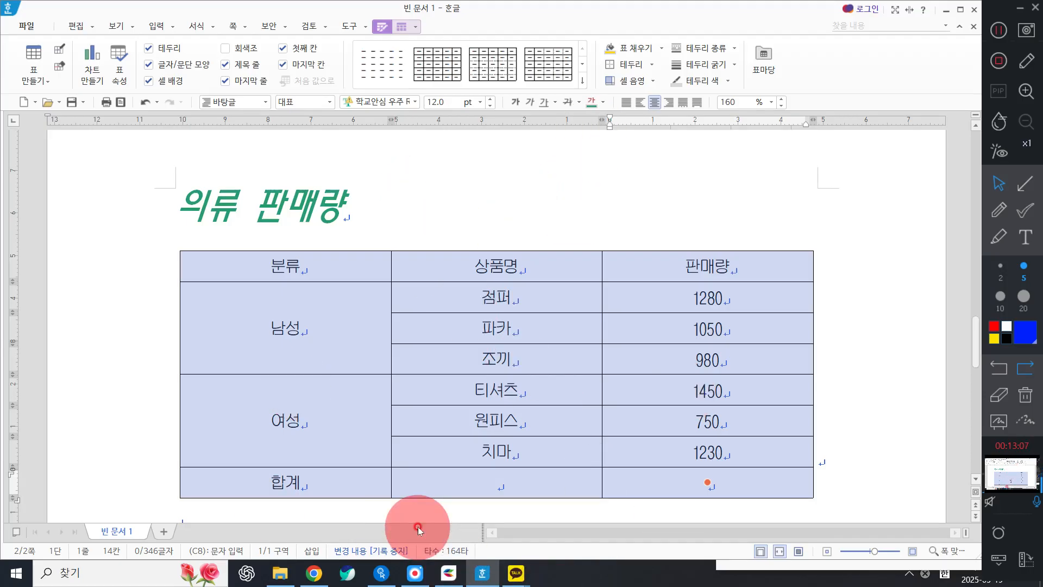
# Merge the 합계 cell with the empty cell beside it in the last row (셀 합치기)
pyautogui.moveTo(354, 483); pyautogui.dragTo(421, 478)
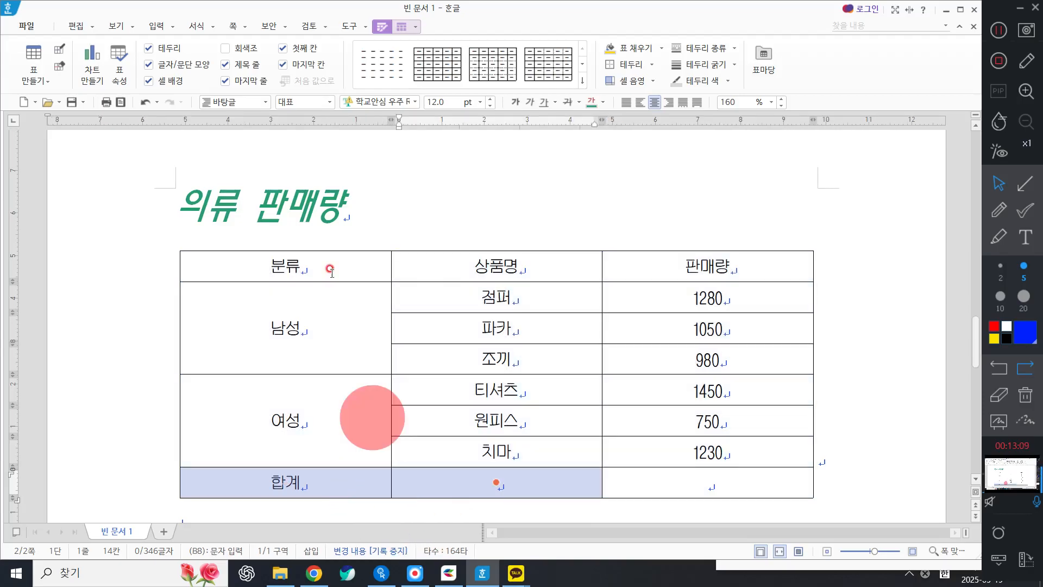
pyautogui.moveTo(368, 487); pyautogui.dragTo(461, 487)
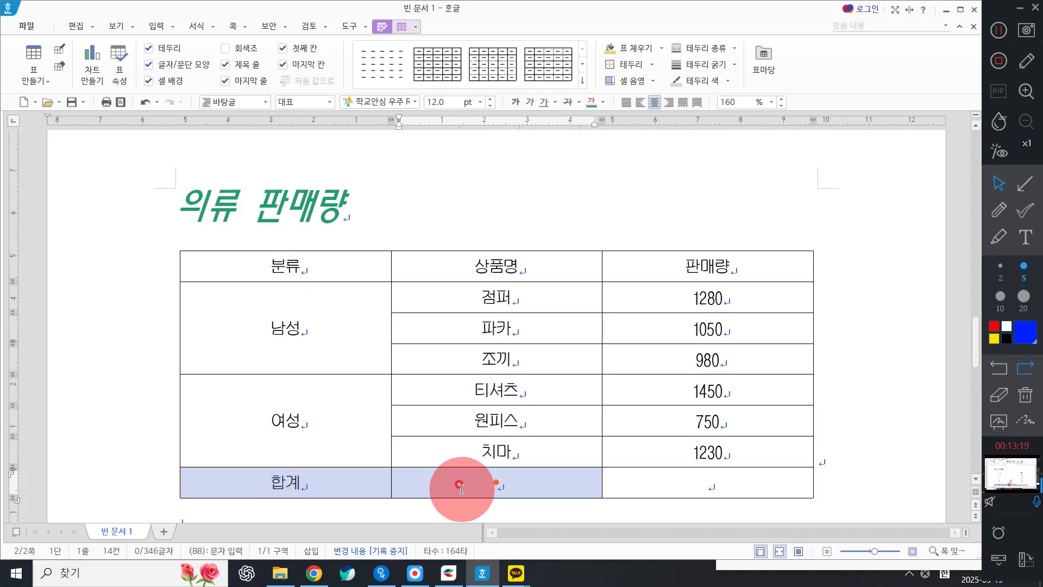
pyautogui.rightClick(107, 307)
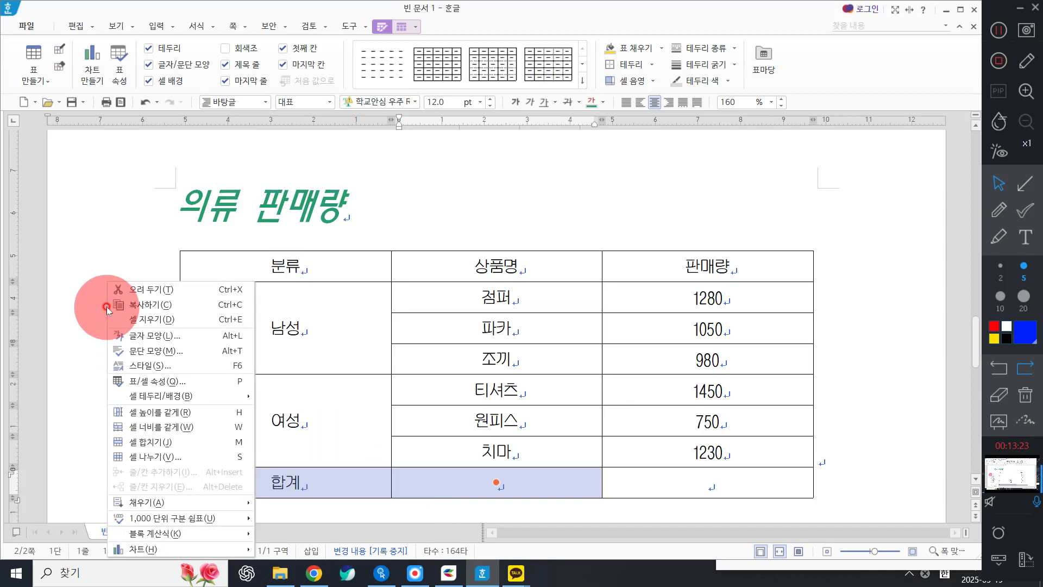
pyautogui.click(152, 442)
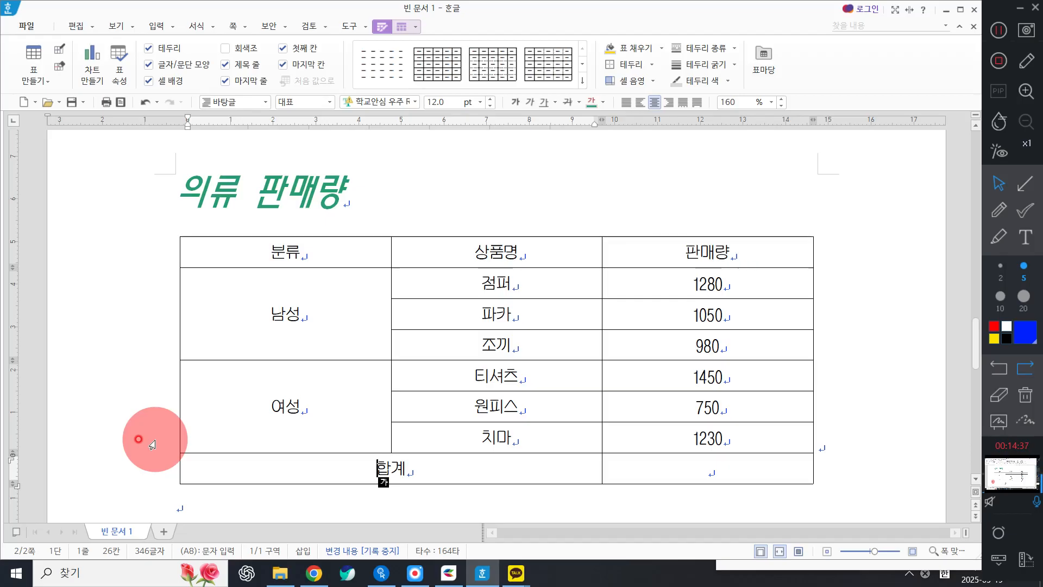
# Make the header row 분류, 상품명 and 판매량 bold
pyautogui.moveTo(369, 256); pyautogui.dragTo(635, 248)
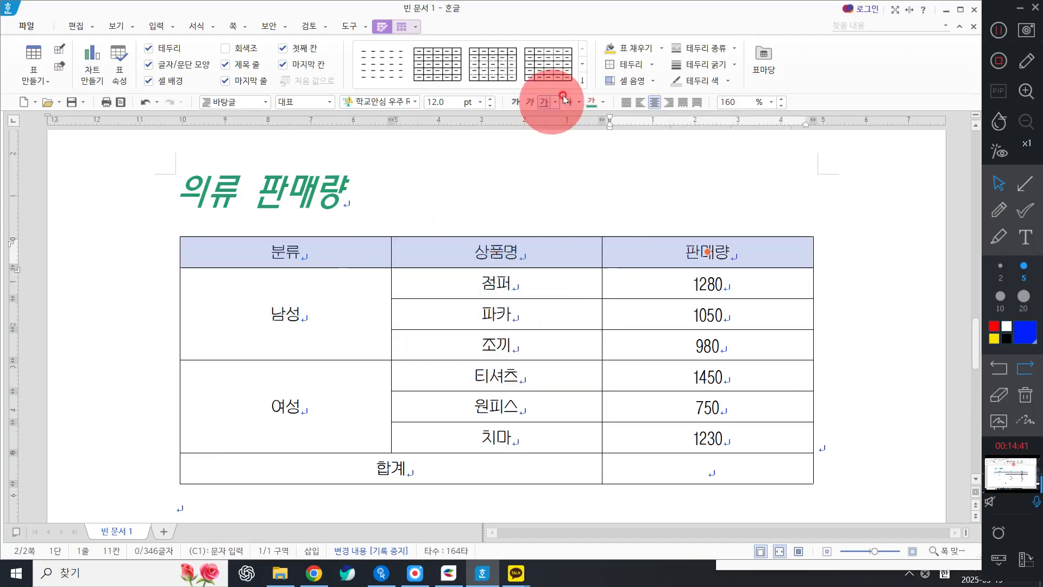
pyautogui.click(518, 110)
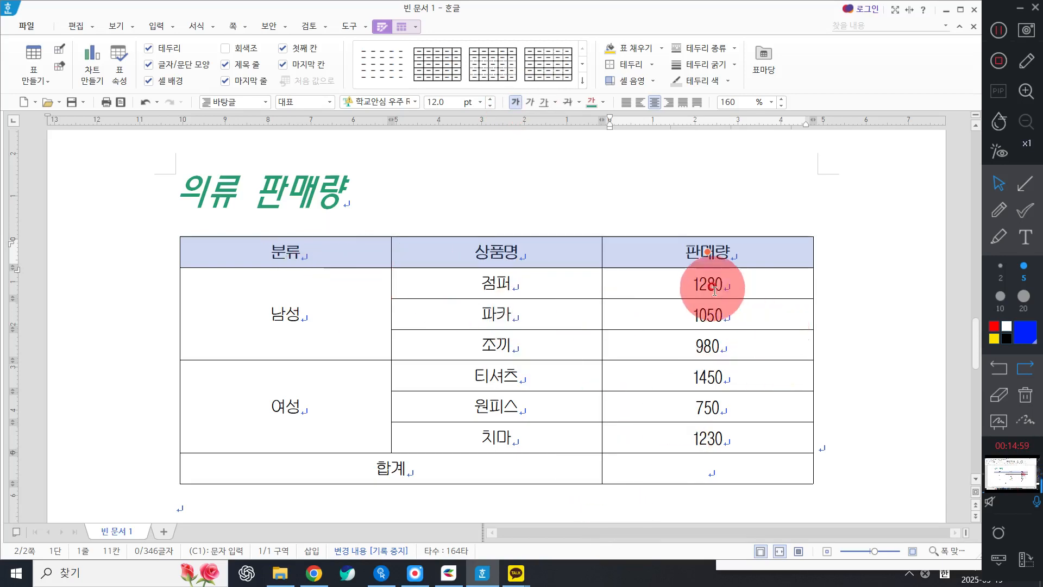
# Calculate the total of the 판매량 values in the last row's empty cell with the block sum (블록 합계)
pyautogui.moveTo(708, 283); pyautogui.dragTo(727, 466)
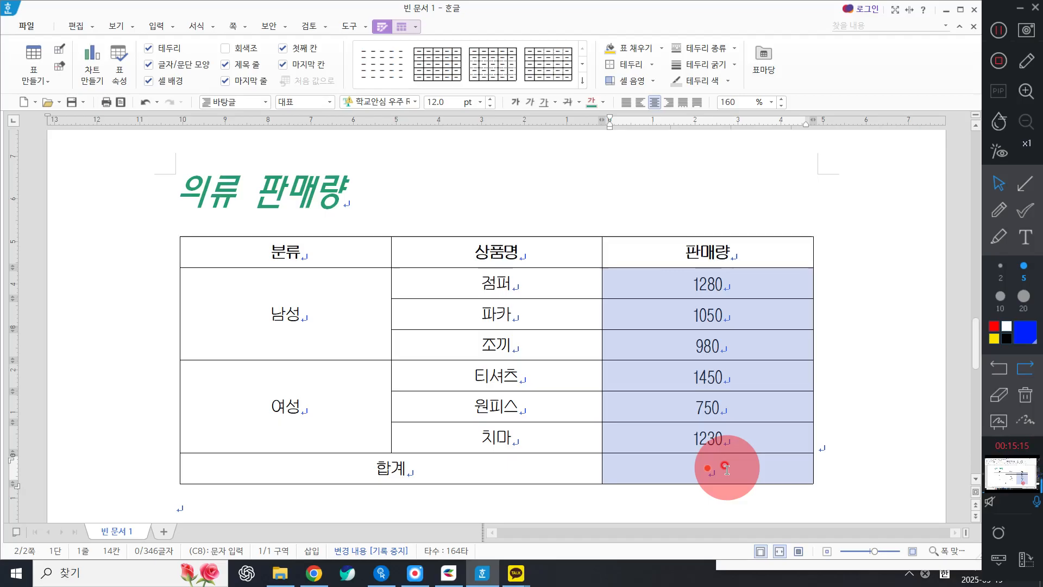
pyautogui.rightClick(876, 235)
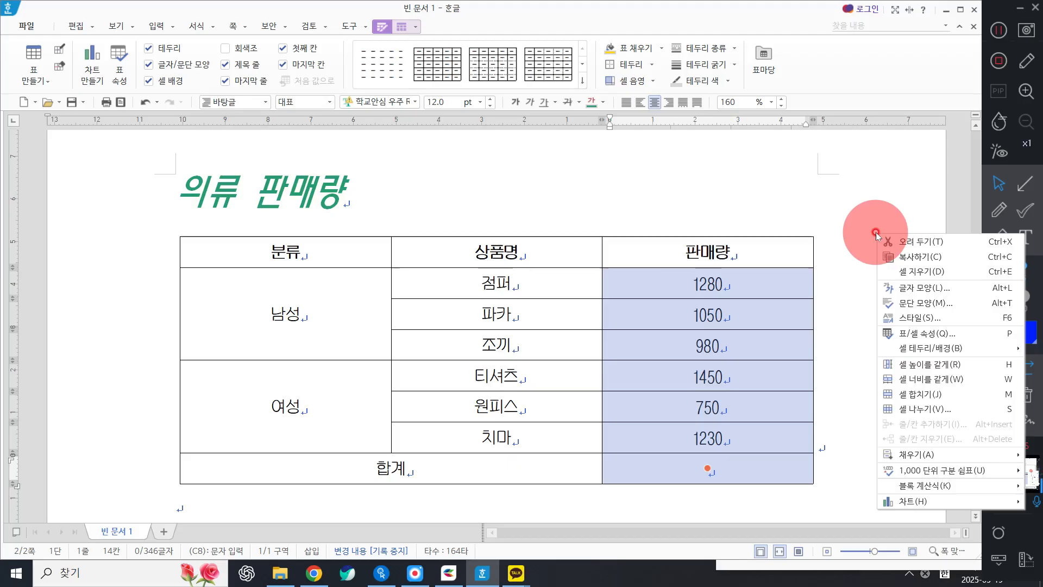
pyautogui.click(931, 455)
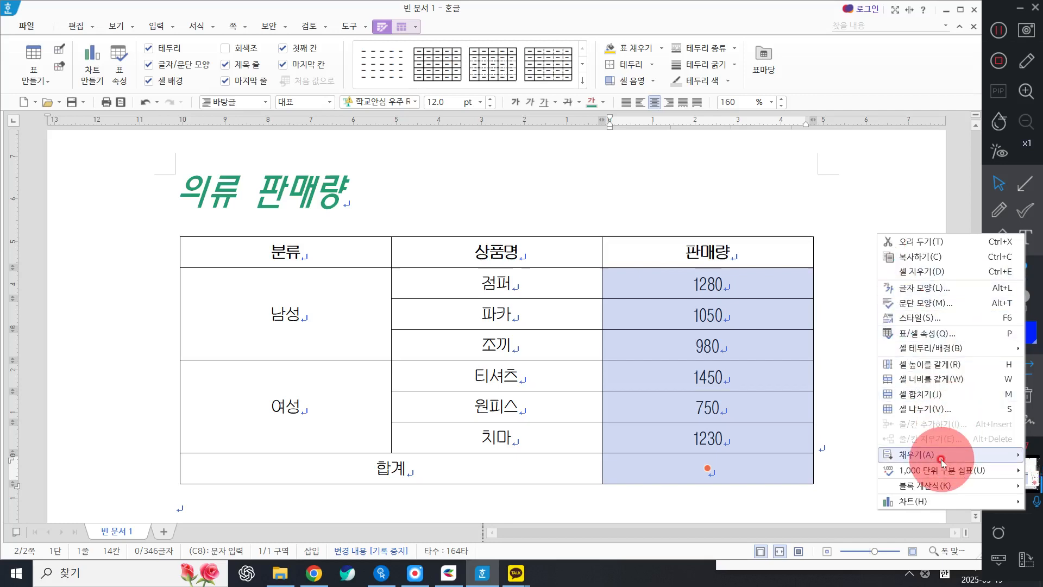
pyautogui.click(917, 487)
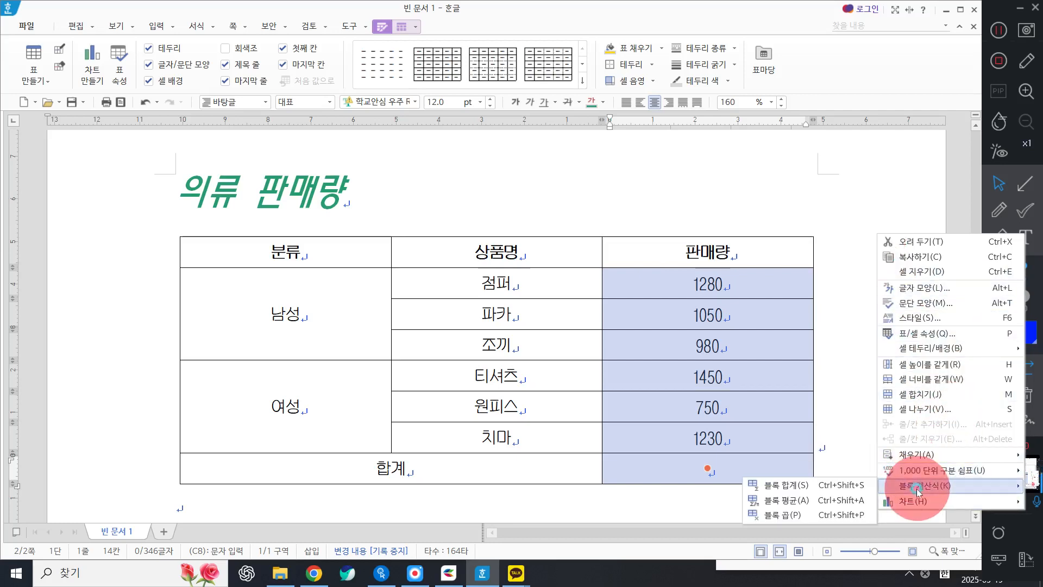
pyautogui.click(814, 485)
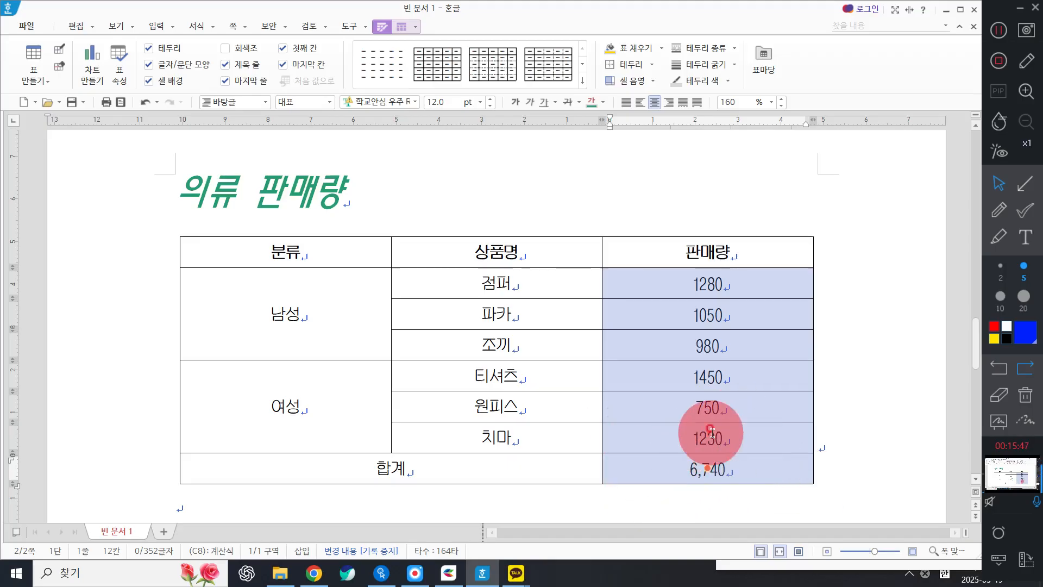
# Add thousands separators (1,000 단위 구분 쉼표, 자릿점 넣기) to the 판매량 values, including the total, and right-align them
pyautogui.rightClick(842, 239)
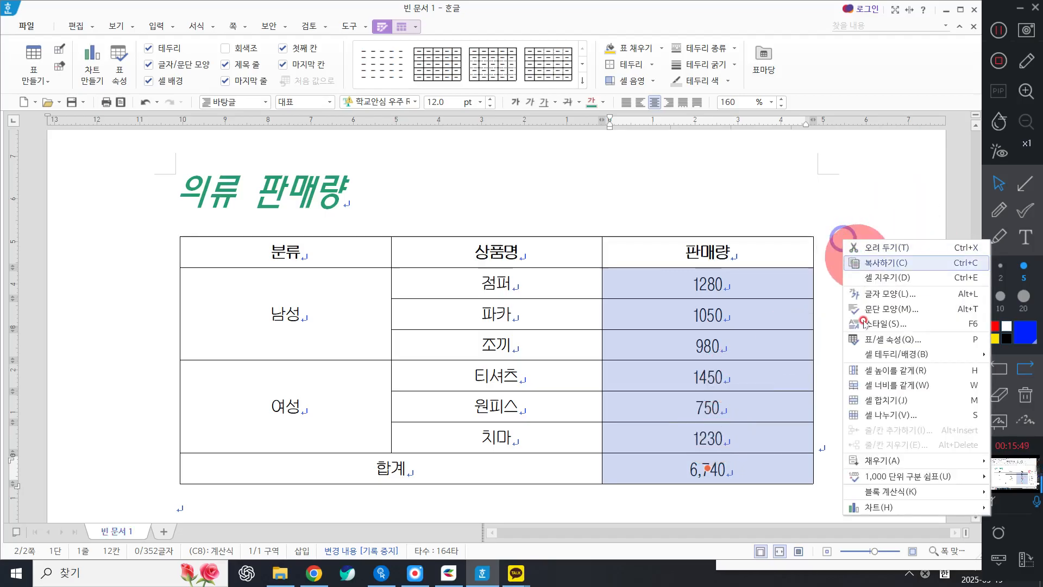
pyautogui.click(896, 460)
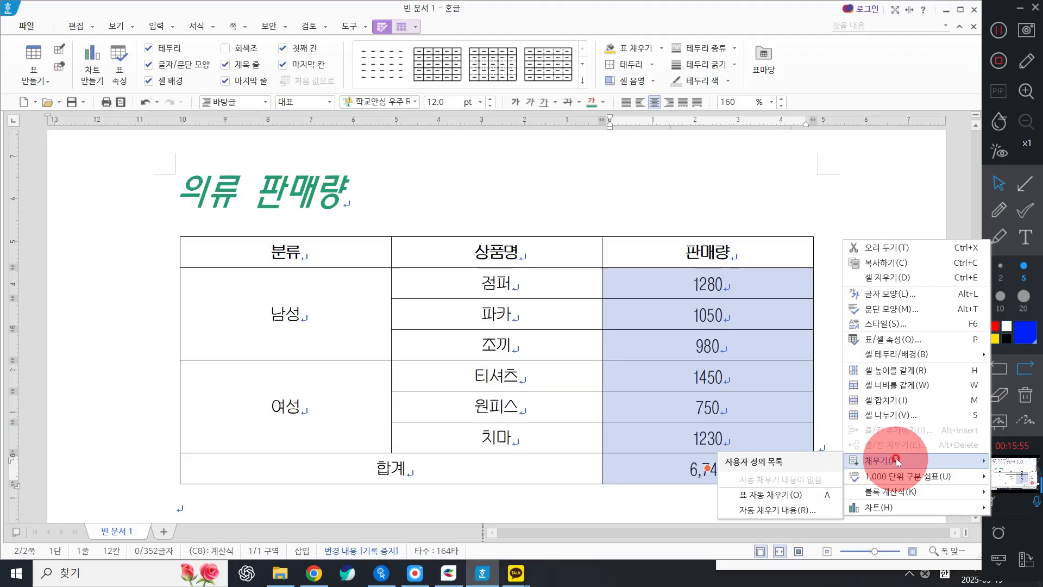
pyautogui.moveTo(902, 477)
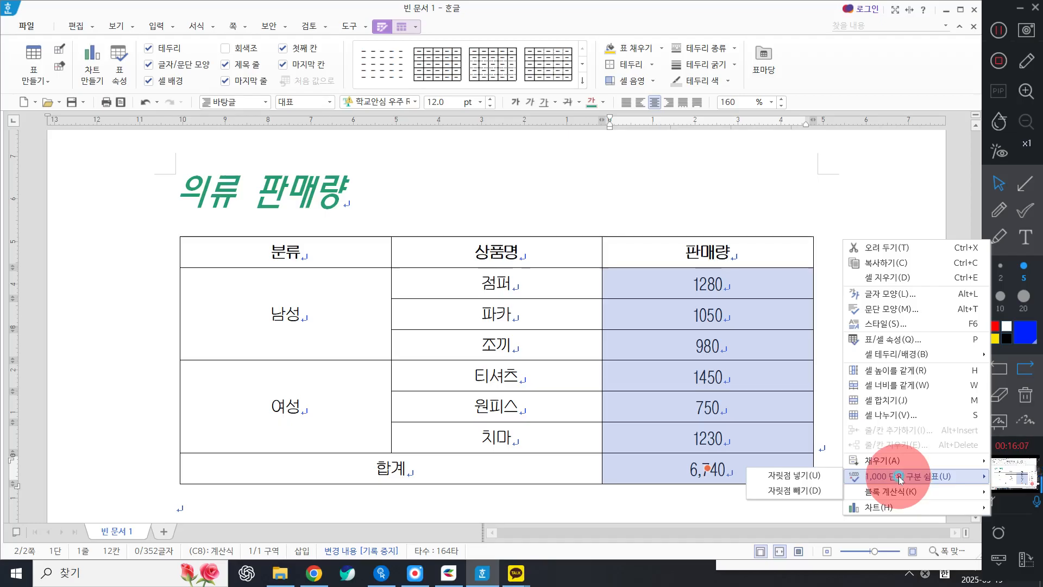
pyautogui.click(817, 475)
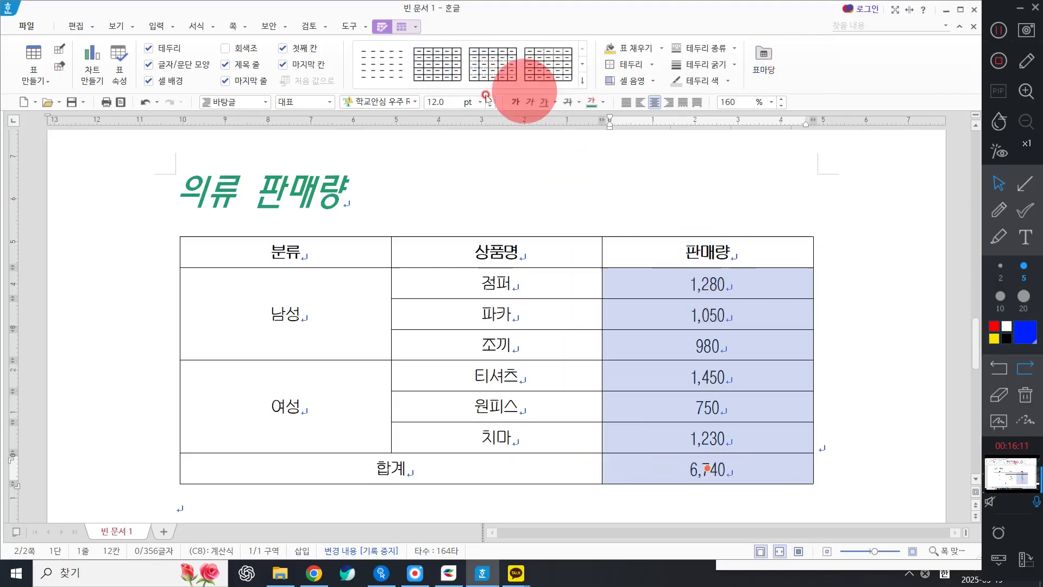
pyautogui.click(668, 104)
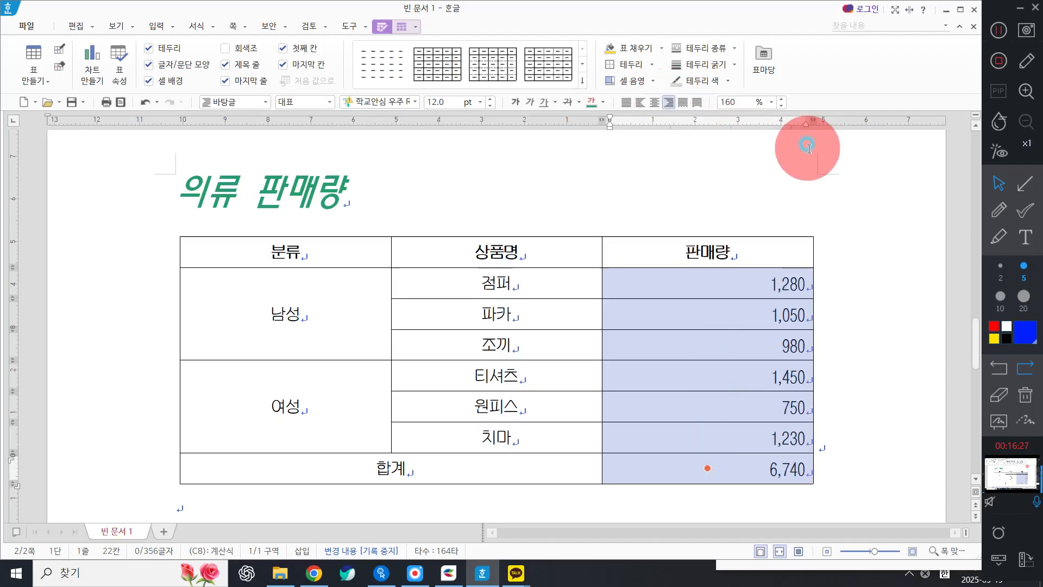
pyautogui.click(741, 186)
pyautogui.click(1014, 180)
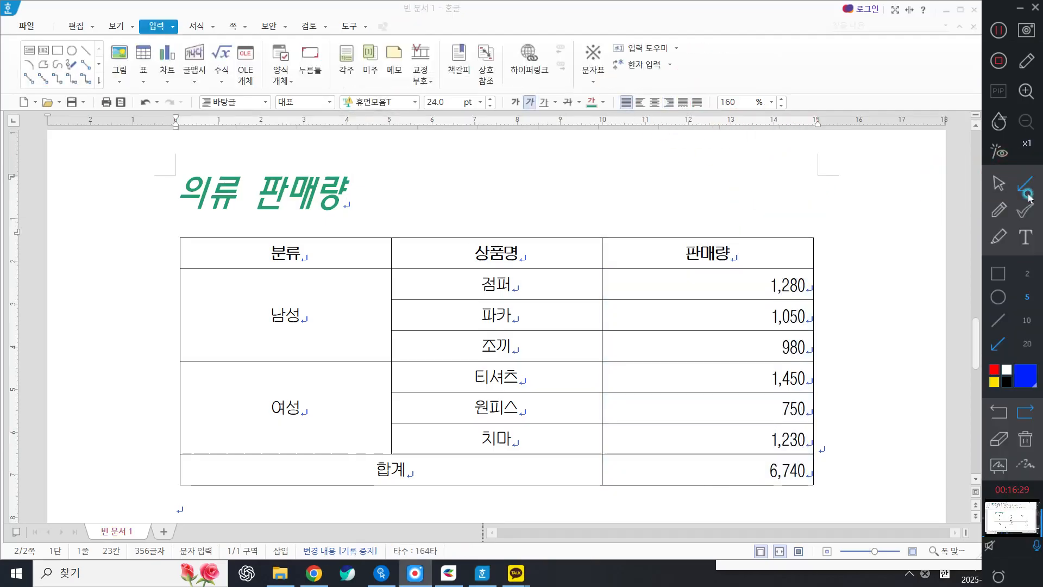
pyautogui.moveTo(144, 226); pyautogui.dragTo(210, 491)
pyautogui.moveTo(794, 219)
pyautogui.mouseDown()
pyautogui.moveTo(872, 523)
pyautogui.moveTo(873, 499)
pyautogui.mouseUp()
pyautogui.click(1024, 441)
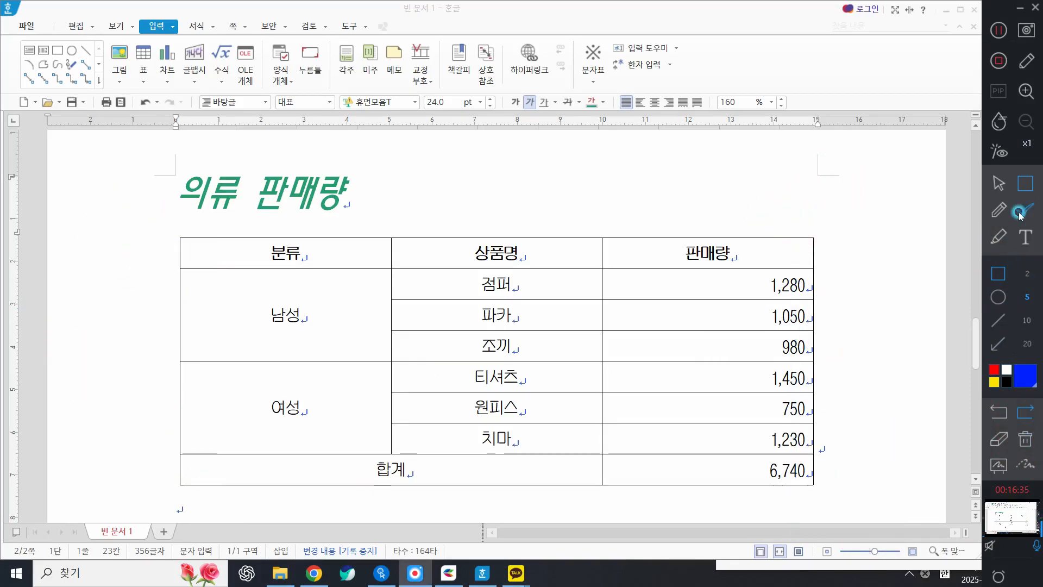
pyautogui.click(997, 183)
# Select all the table's cells and examine the per-cell border settings (셀 테두리/배경, 각 셀마다 적용)
pyautogui.click(366, 264)
pyautogui.moveTo(366, 264); pyautogui.dragTo(707, 469)
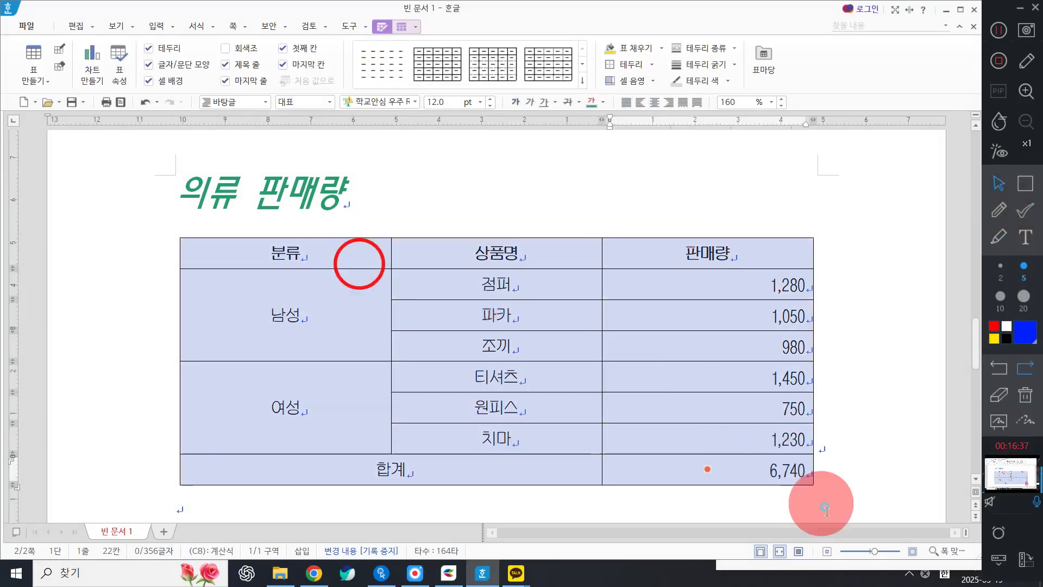
pyautogui.rightClick(510, 177)
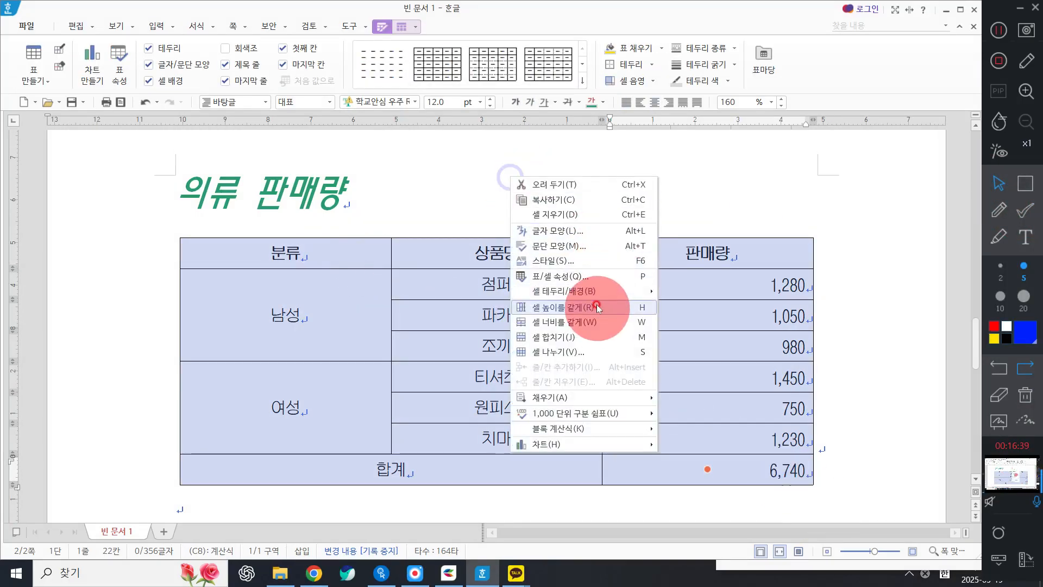
pyautogui.moveTo(595, 296)
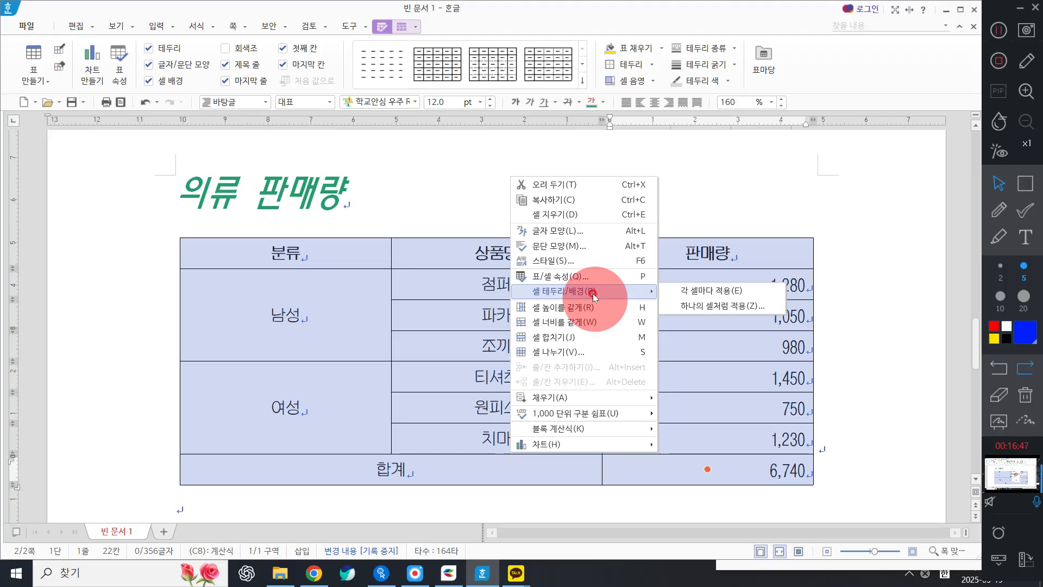
pyautogui.click(709, 296)
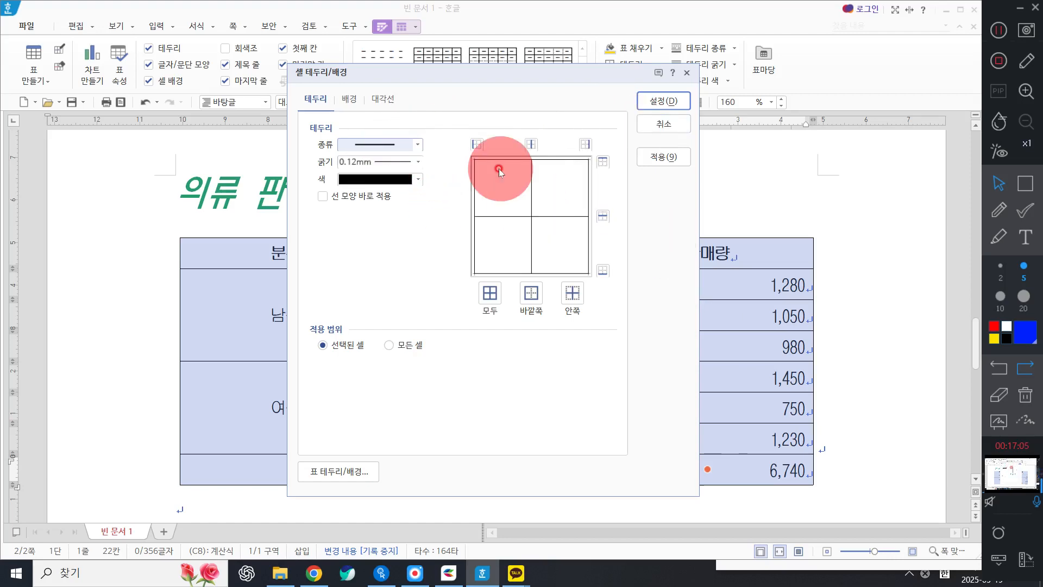
pyautogui.click(664, 123)
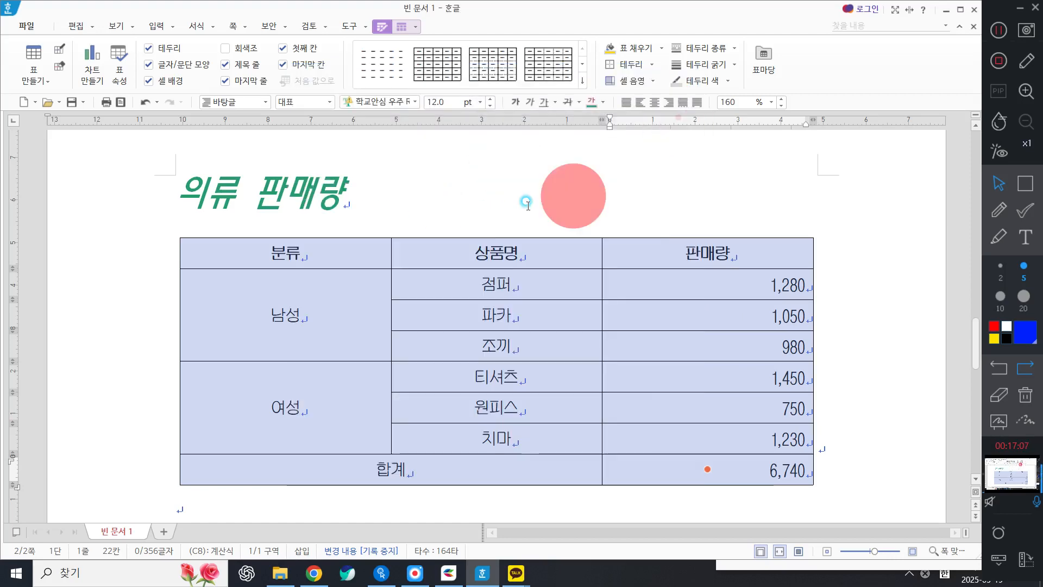
pyautogui.rightClick(432, 169)
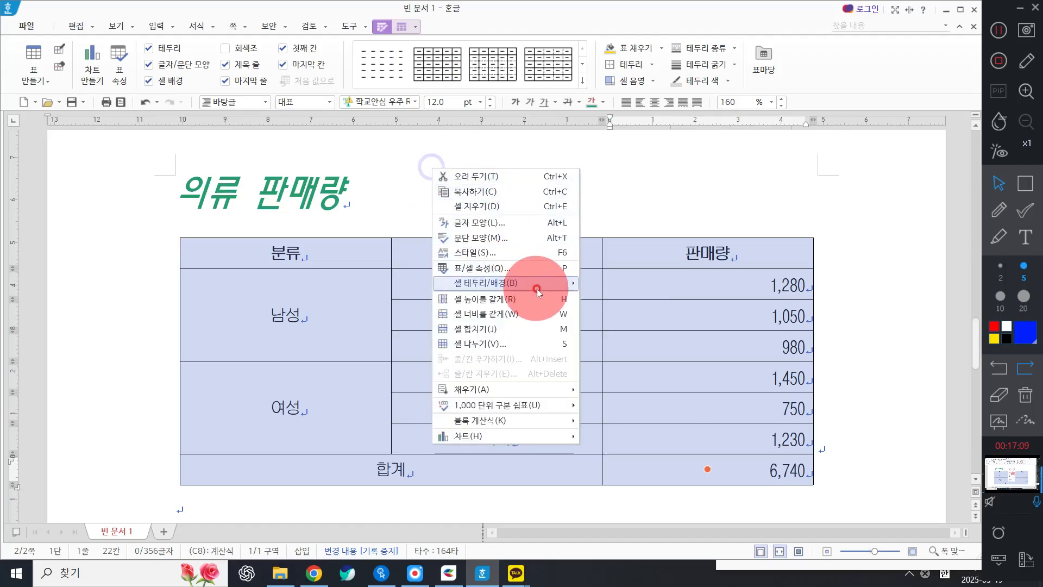
pyautogui.moveTo(537, 292)
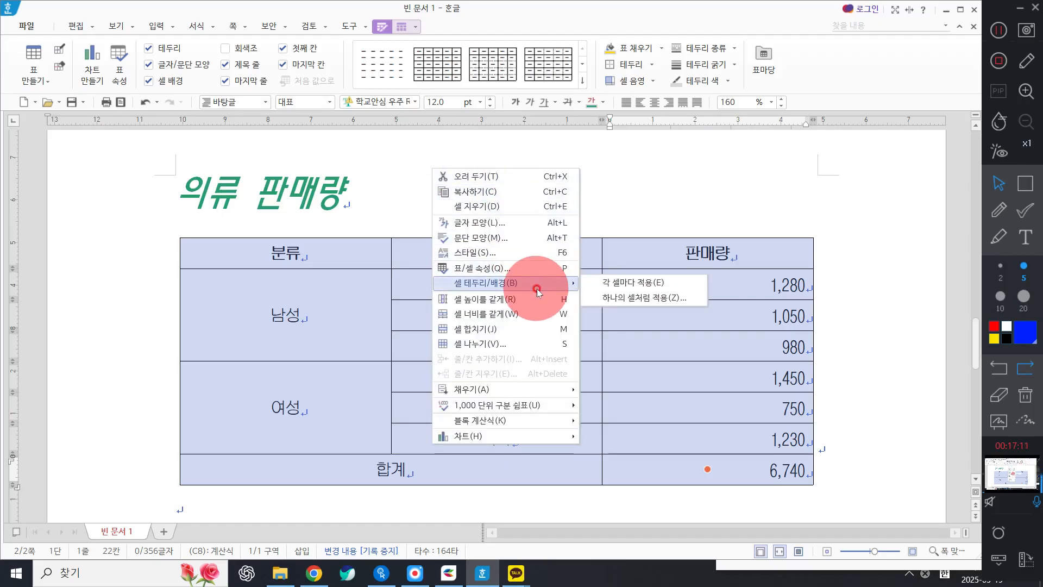
pyautogui.click(610, 283)
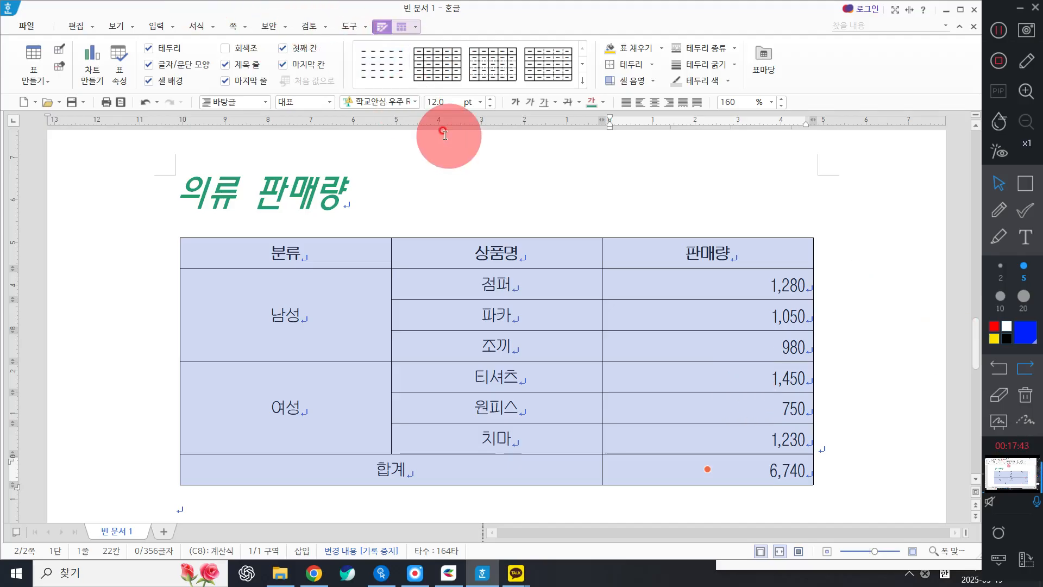
# Remove the table's left and right outer borders by applying the no-line type to both sides of the selected cells
pyautogui.rightClick(425, 142)
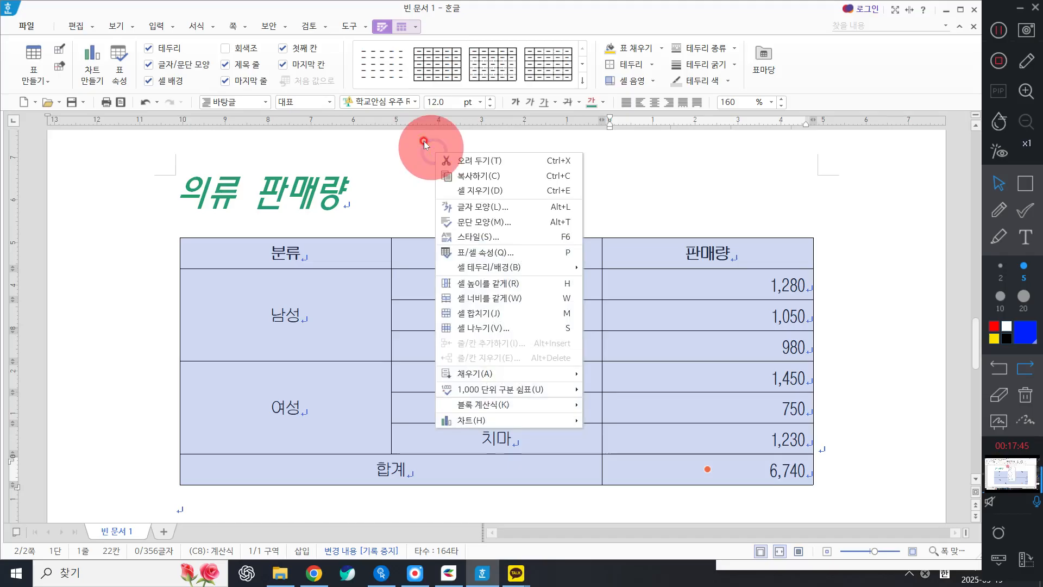
pyautogui.moveTo(485, 271)
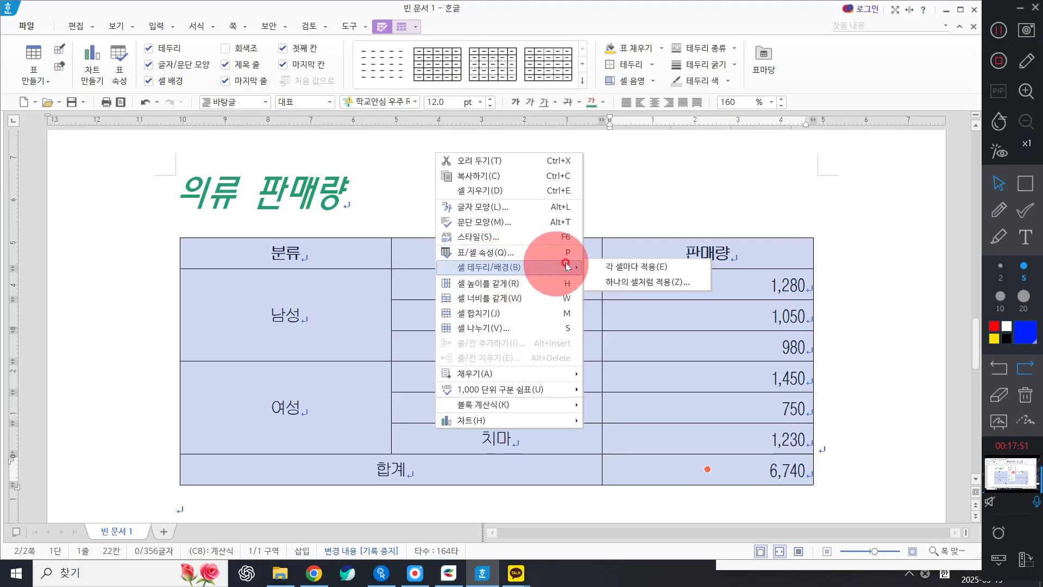
pyautogui.click(659, 270)
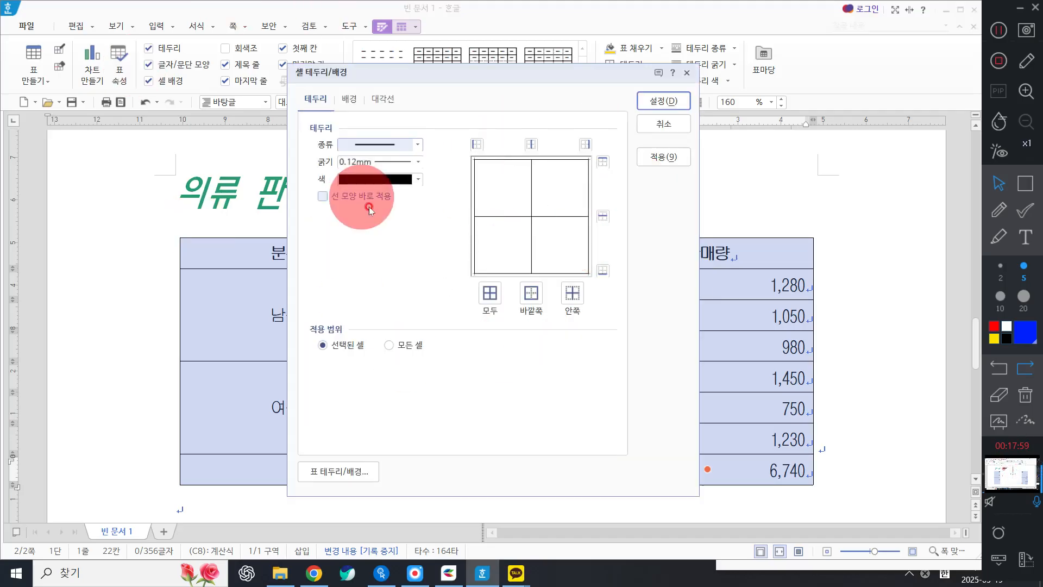
pyautogui.click(371, 145)
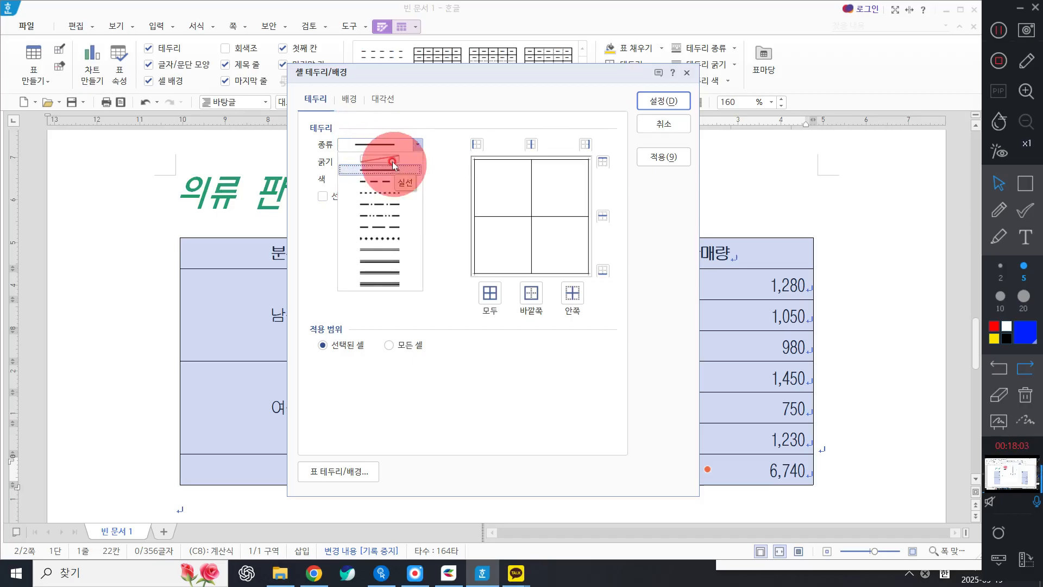
pyautogui.click(392, 157)
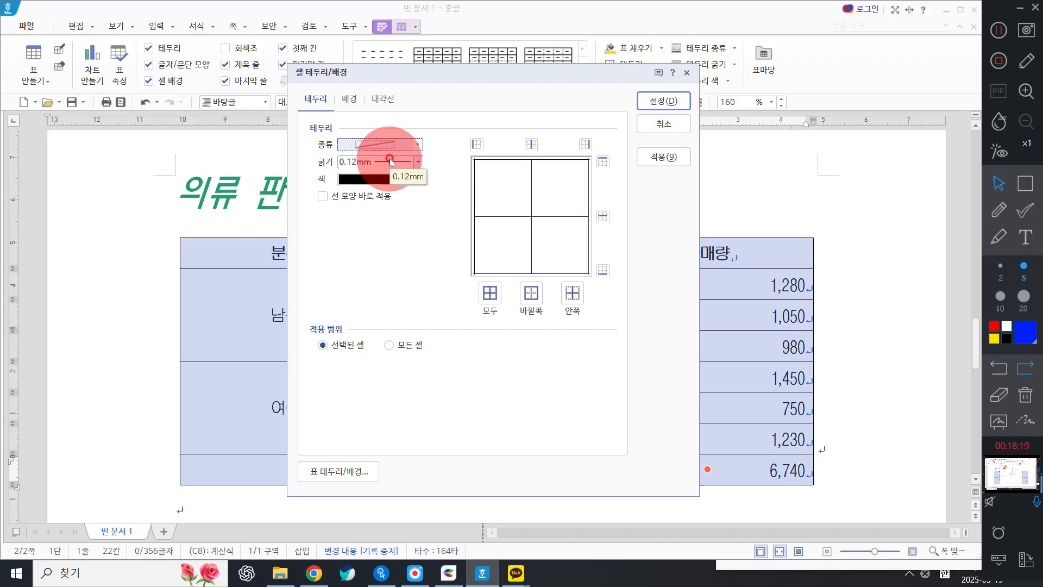
pyautogui.click(477, 144)
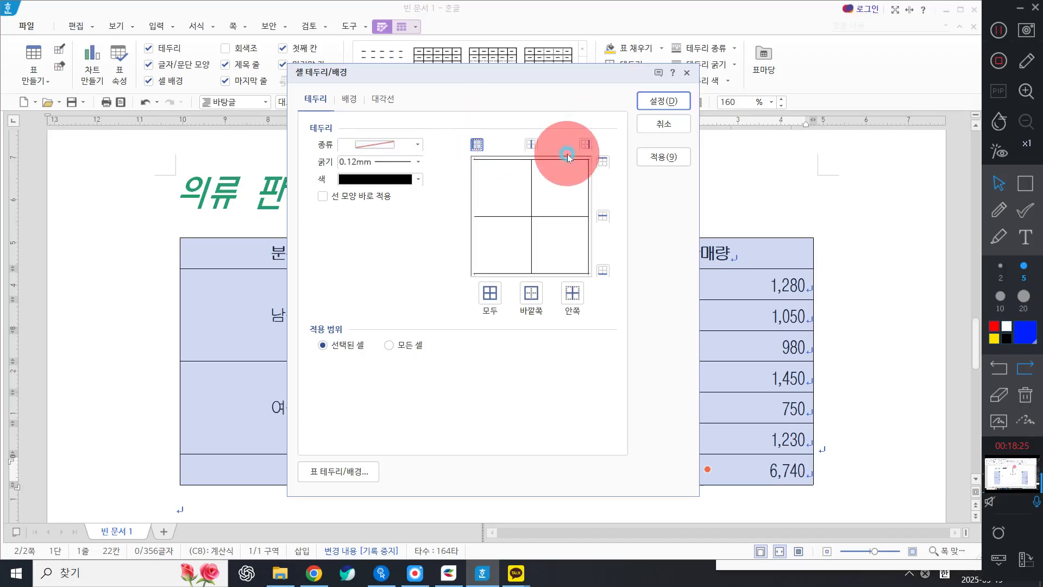
pyautogui.click(585, 144)
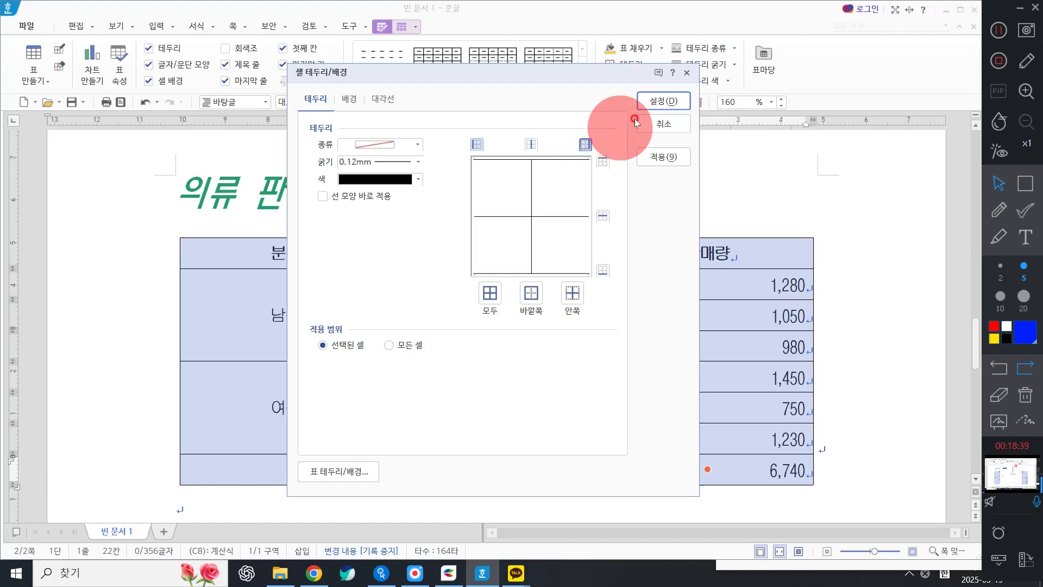
pyautogui.click(675, 100)
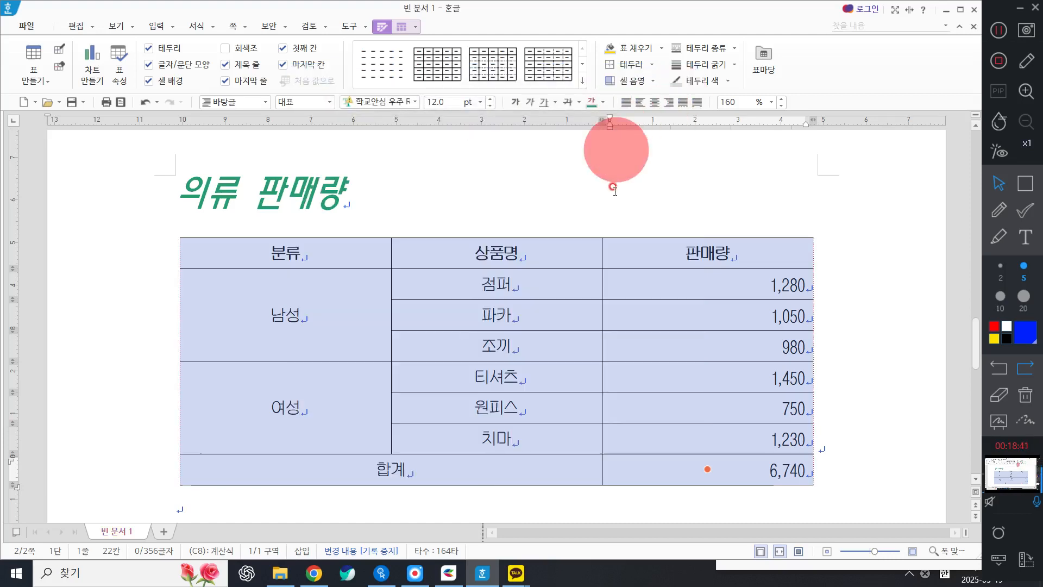
pyautogui.click(888, 312)
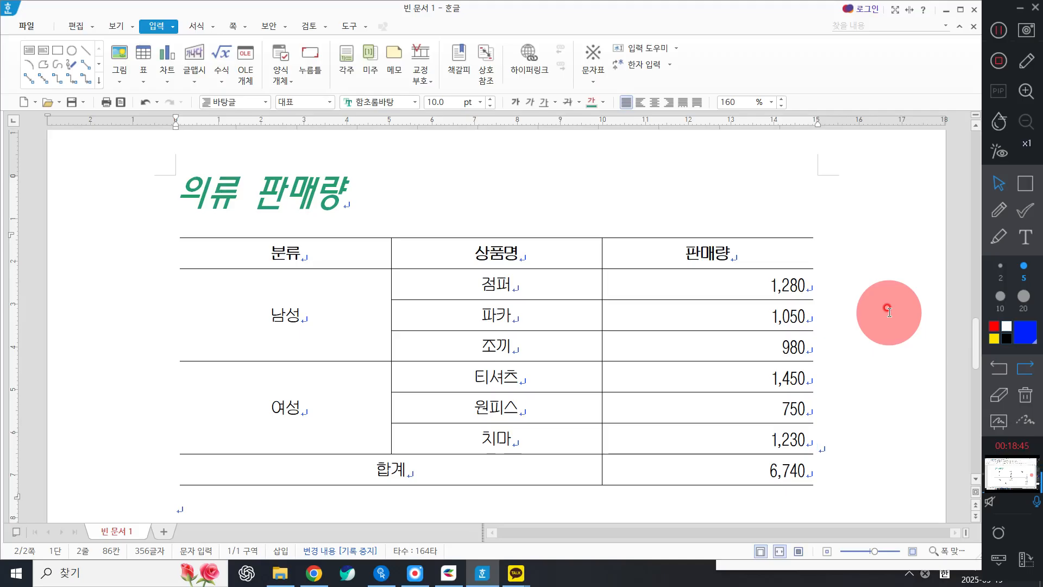
pyautogui.click(522, 309)
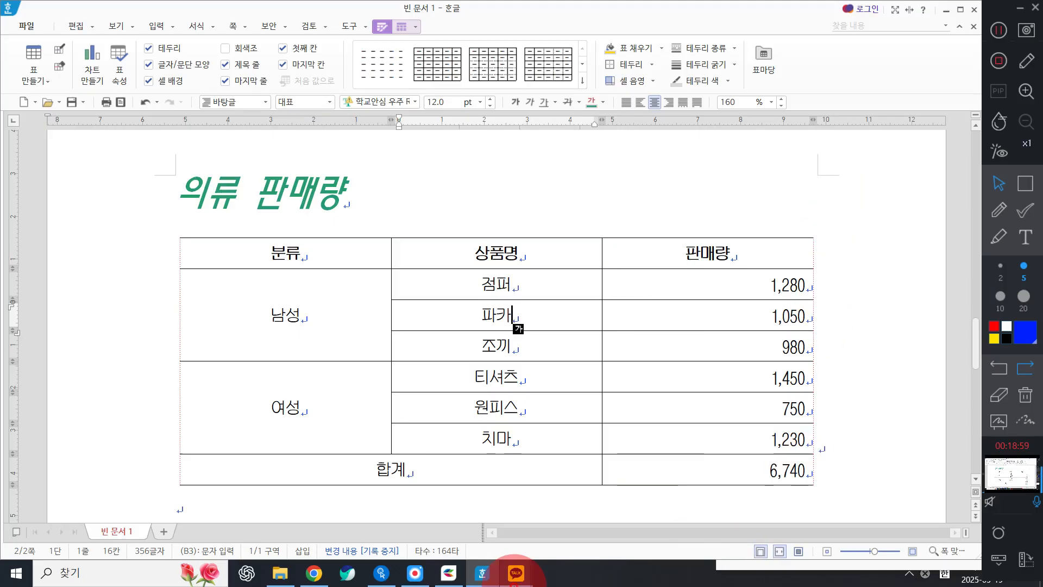
pyautogui.moveTo(516, 574)
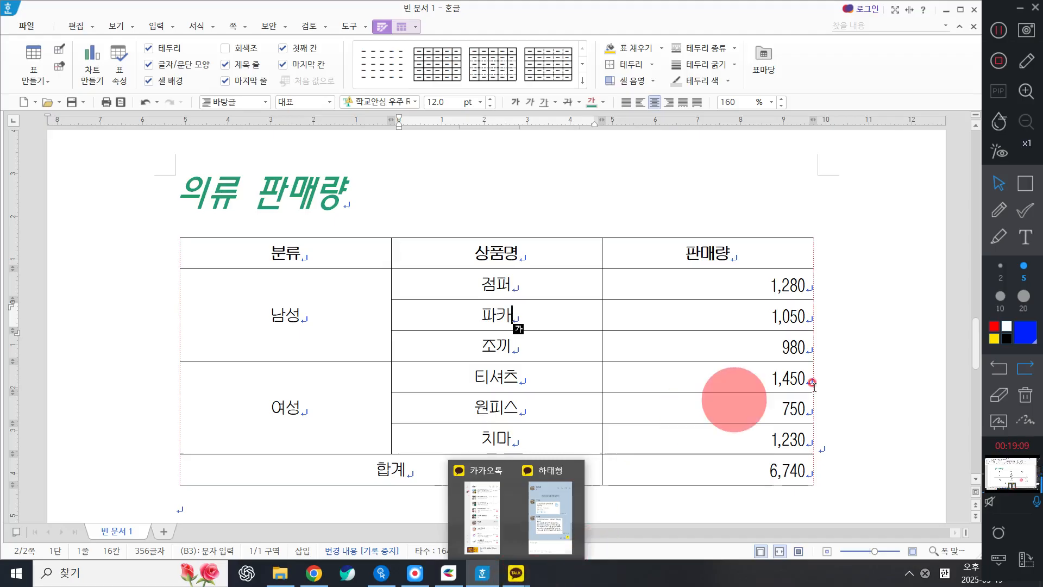
pyautogui.moveTo(333, 258); pyautogui.dragTo(701, 252)
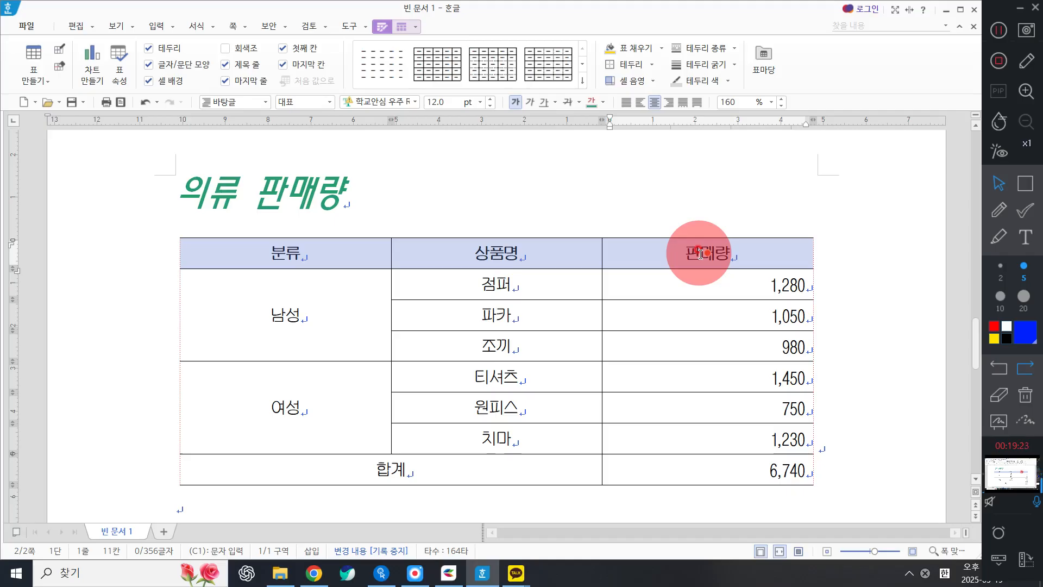
pyautogui.rightClick(590, 209)
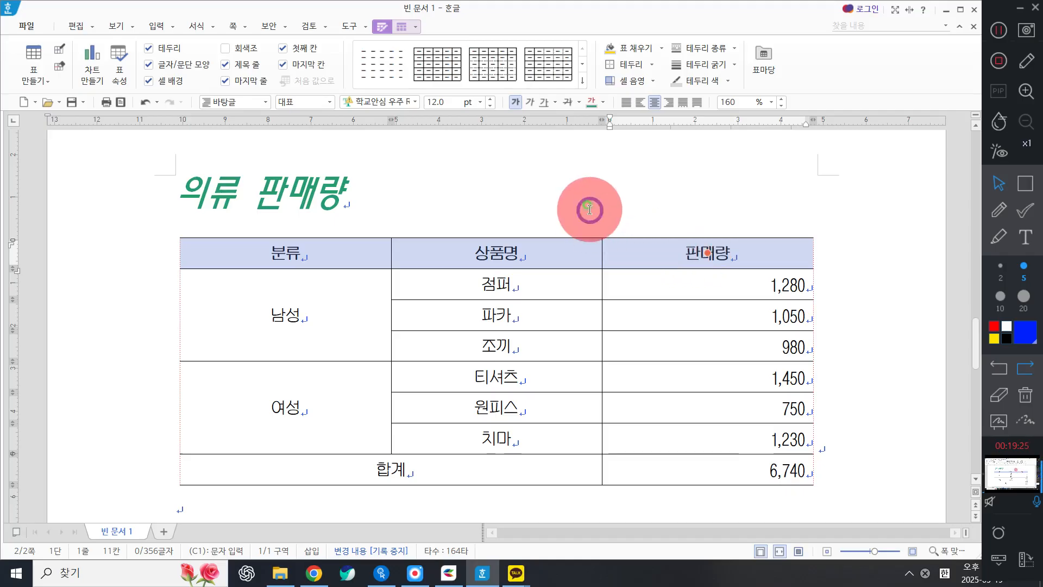
pyautogui.moveTo(657, 325)
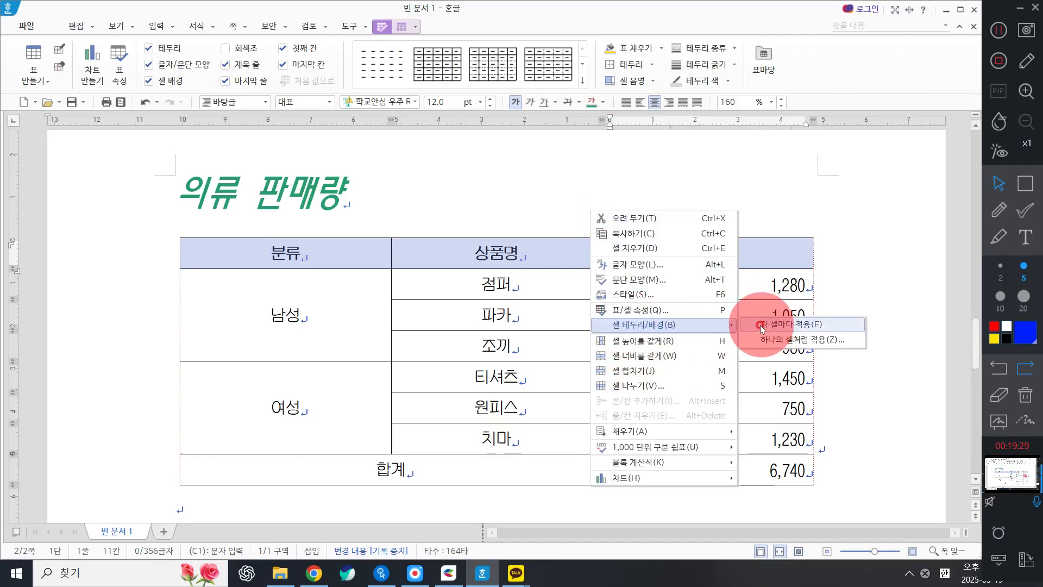
pyautogui.click(472, 179)
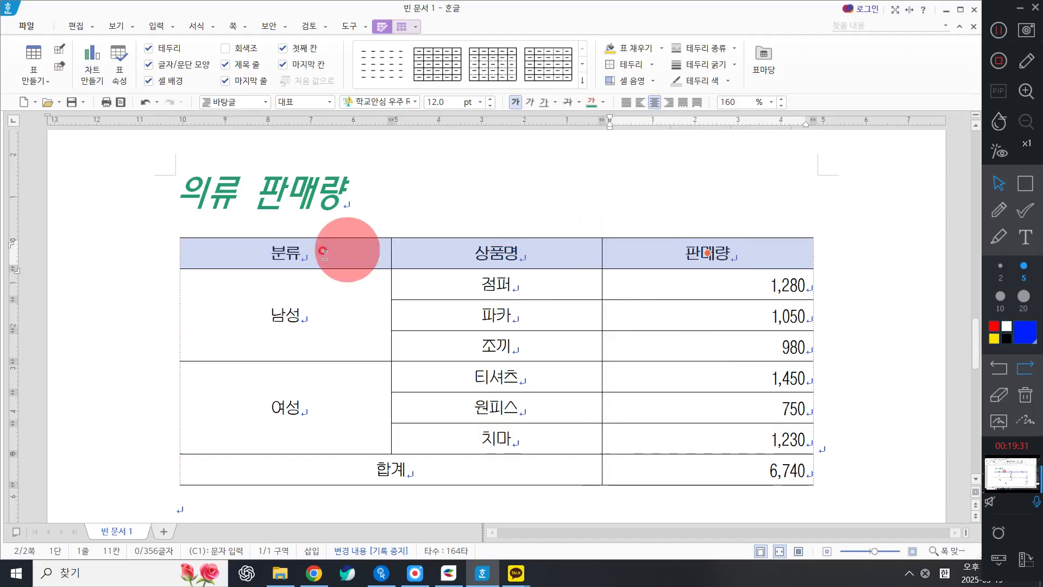
# Fill the header row cells 분류, 상품명 and 판매량 with purple (표 채우기)
pyautogui.moveTo(323, 254); pyautogui.dragTo(695, 249)
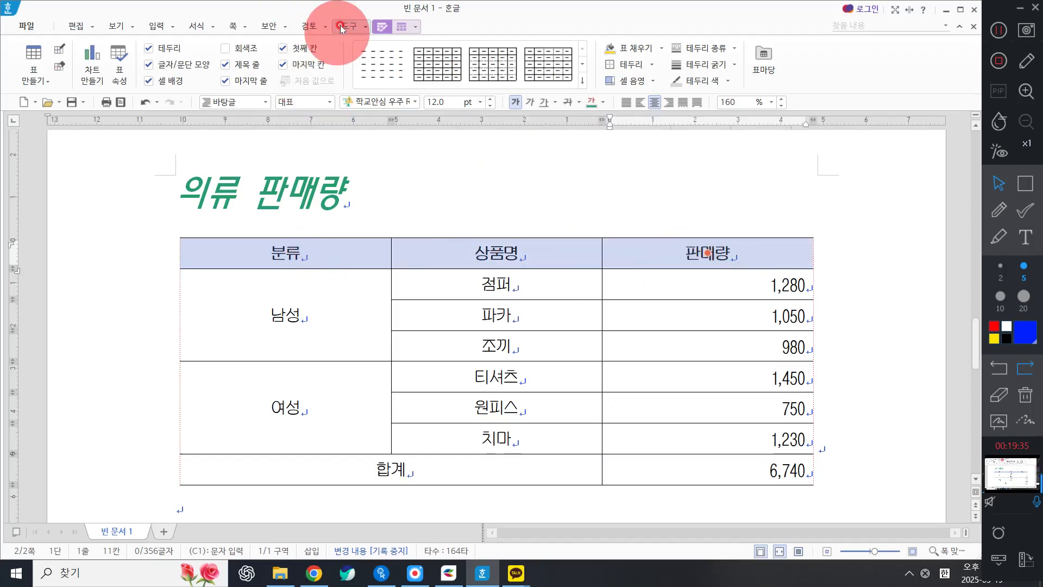
pyautogui.click(387, 26)
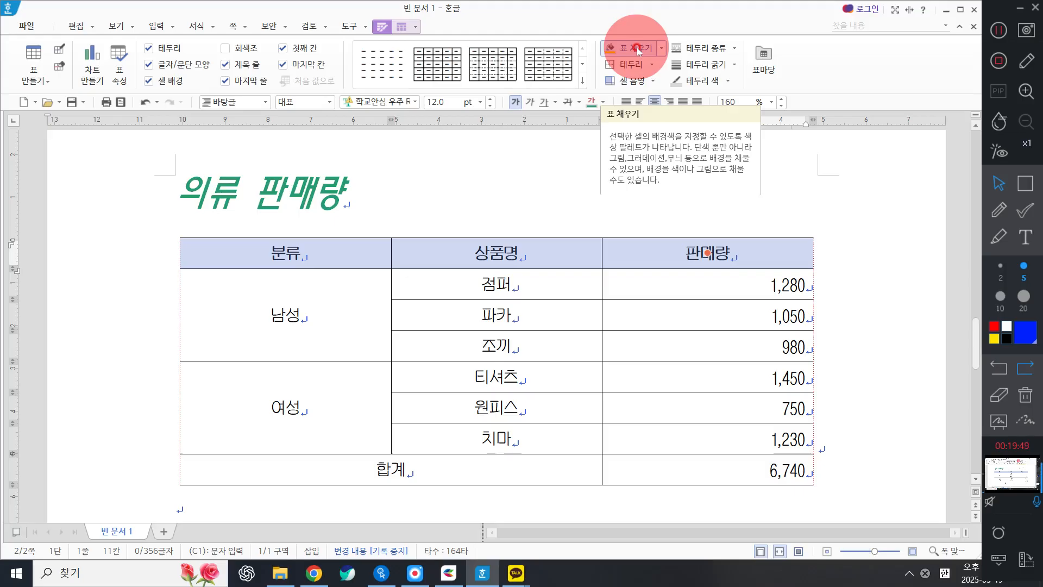
pyautogui.click(662, 49)
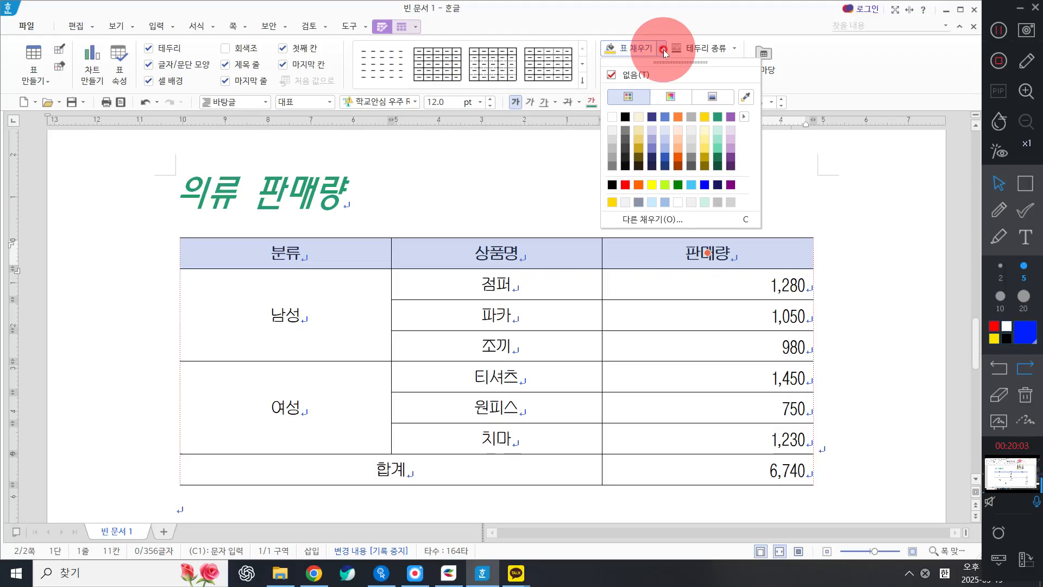
pyautogui.click(728, 116)
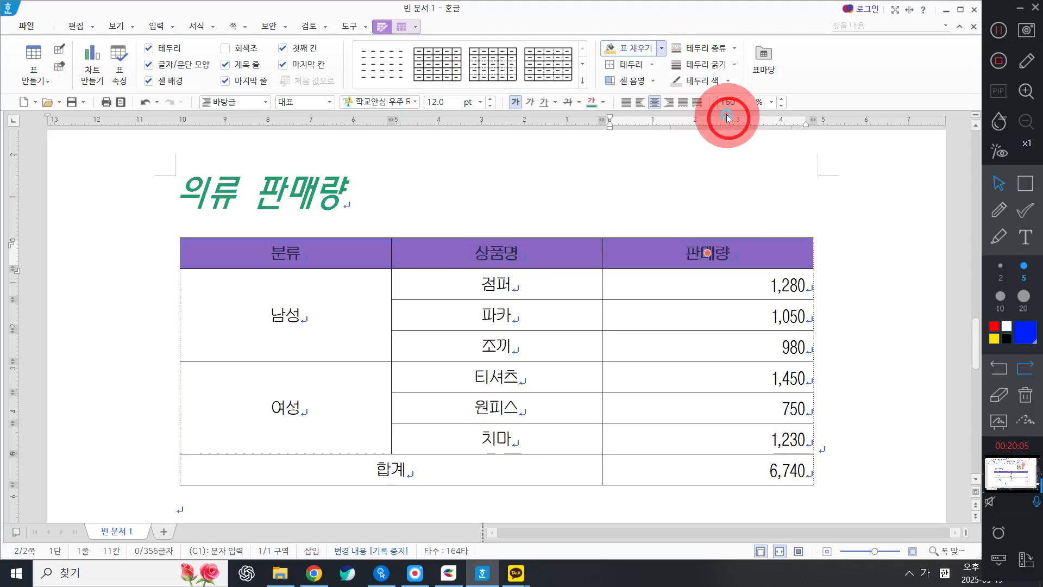
pyautogui.click(864, 191)
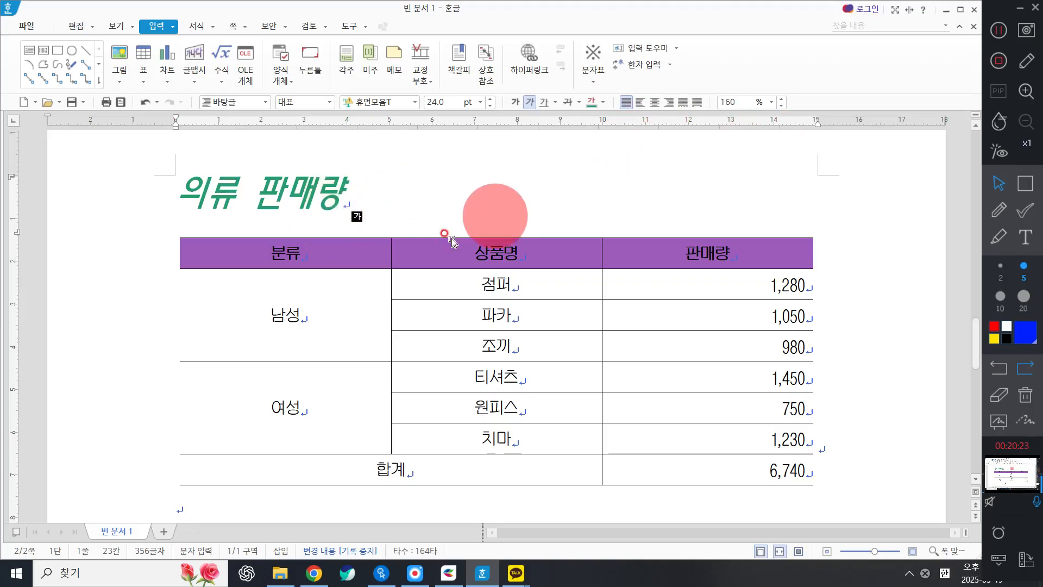
# Change the fill colour of the header cells 분류, 상품명 and 판매량 to light blue in the per-cell background settings (각 셀마다 적용, 면 색)
pyautogui.moveTo(305, 253); pyautogui.dragTo(745, 255)
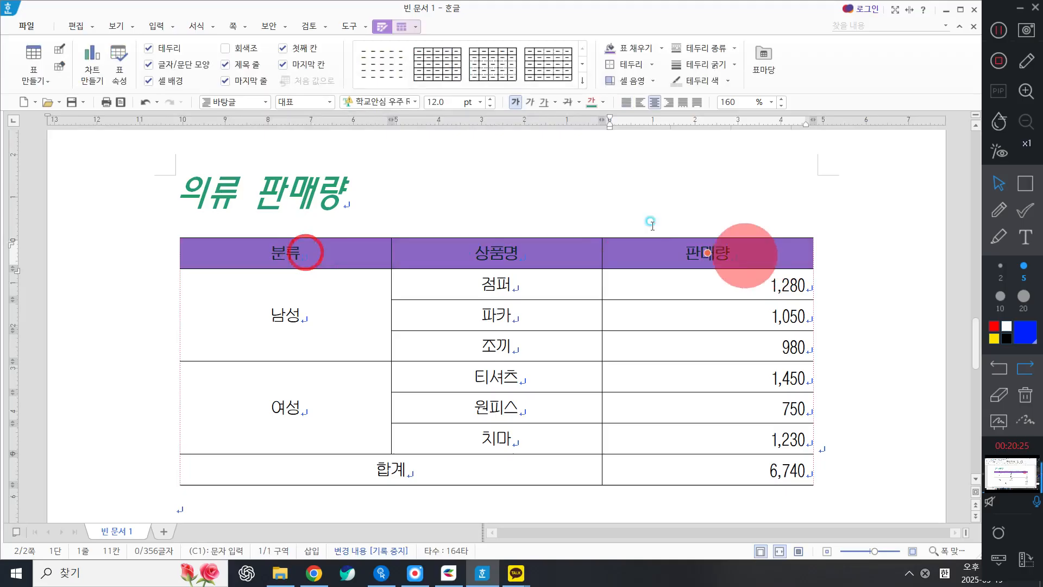
pyautogui.rightClick(563, 180)
pyautogui.moveTo(635, 295)
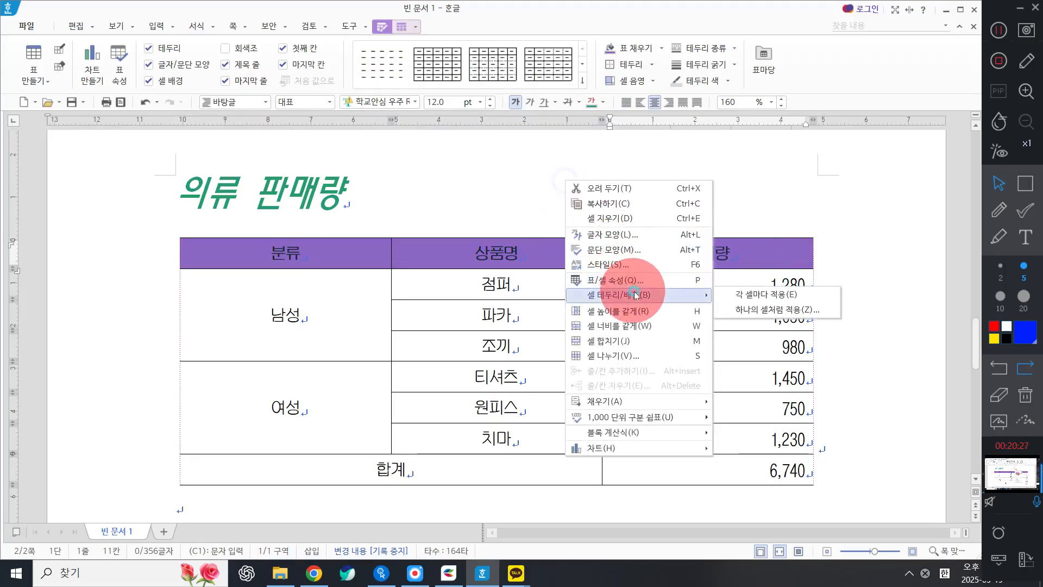
pyautogui.click(746, 296)
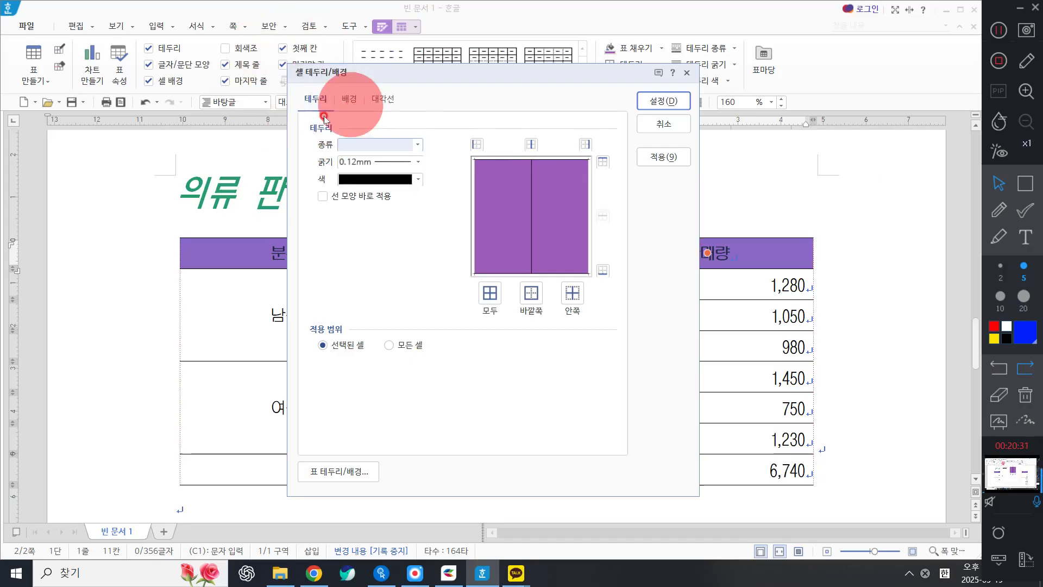
pyautogui.click(347, 99)
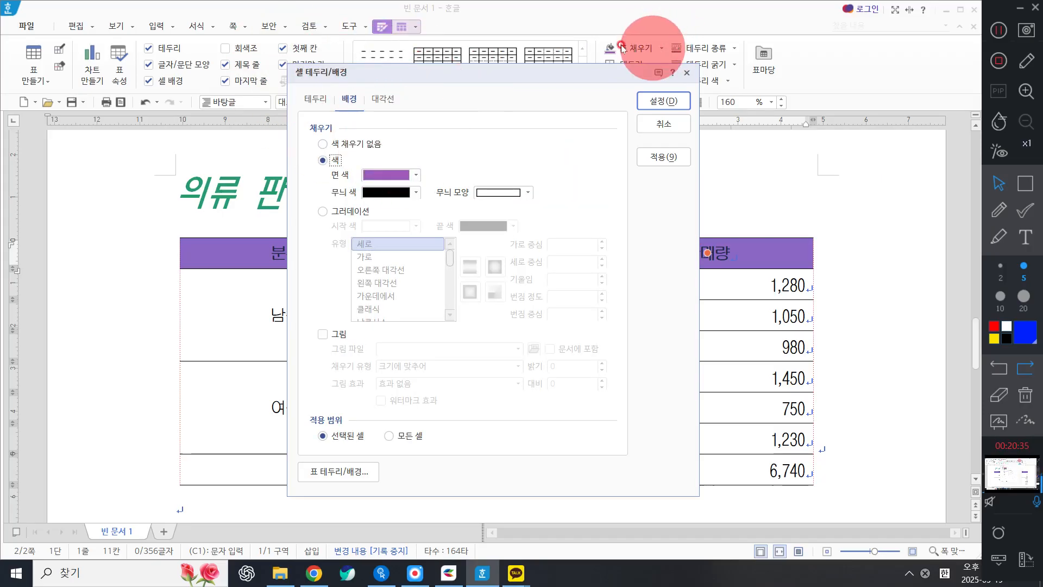
pyautogui.click(386, 175)
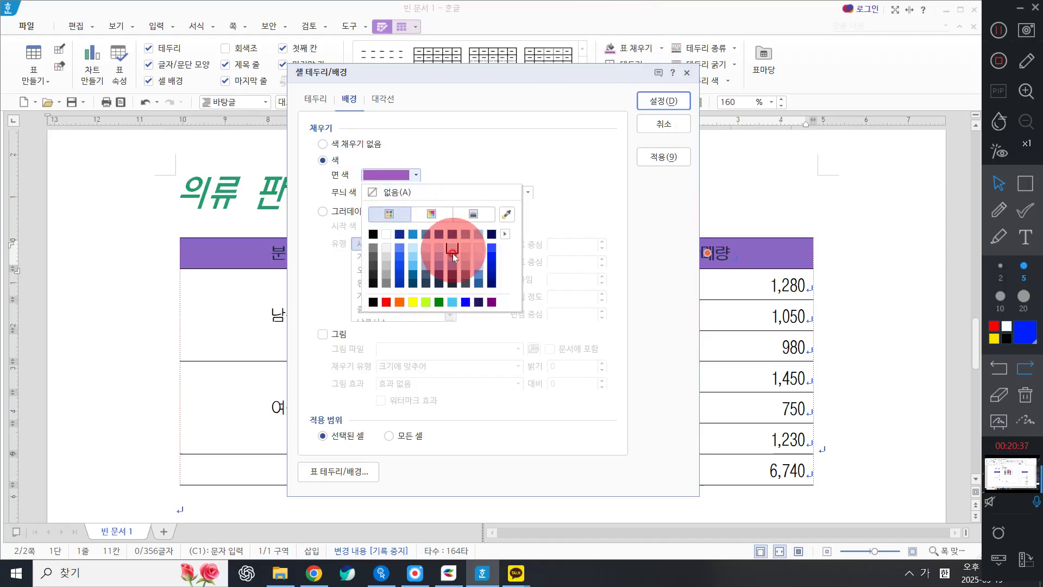
pyautogui.click(413, 248)
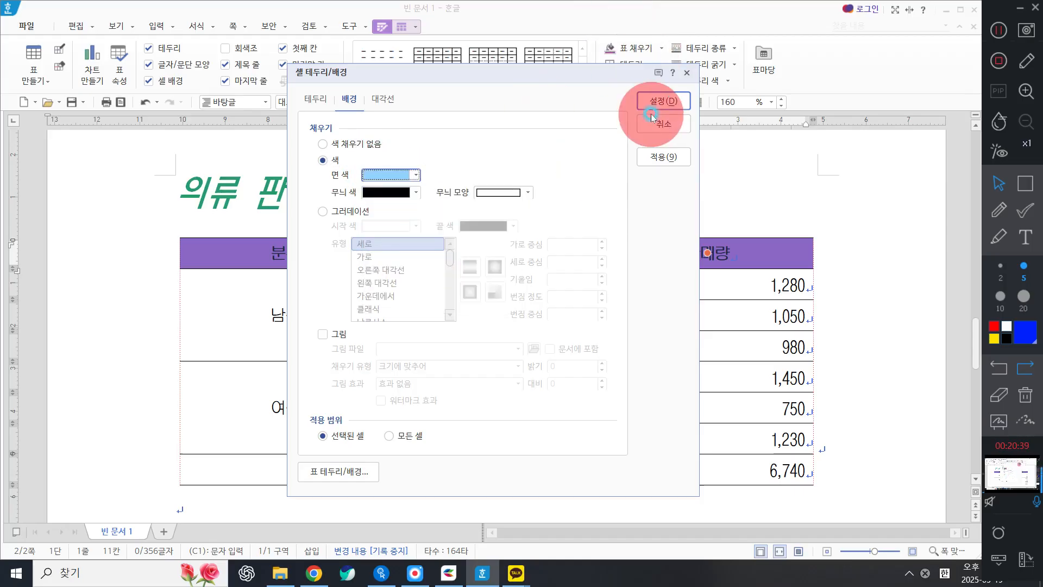
pyautogui.click(655, 101)
pyautogui.click(352, 185)
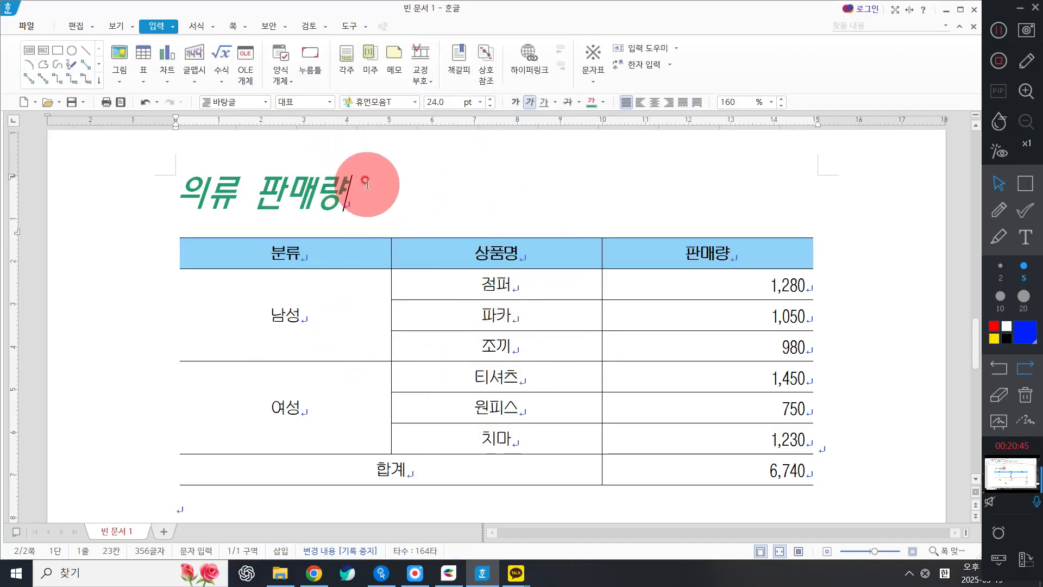
# Start saving the document under a new name and choose the 오전 > 한글 folder on the USB drive (G:)
pyautogui.click(23, 27)
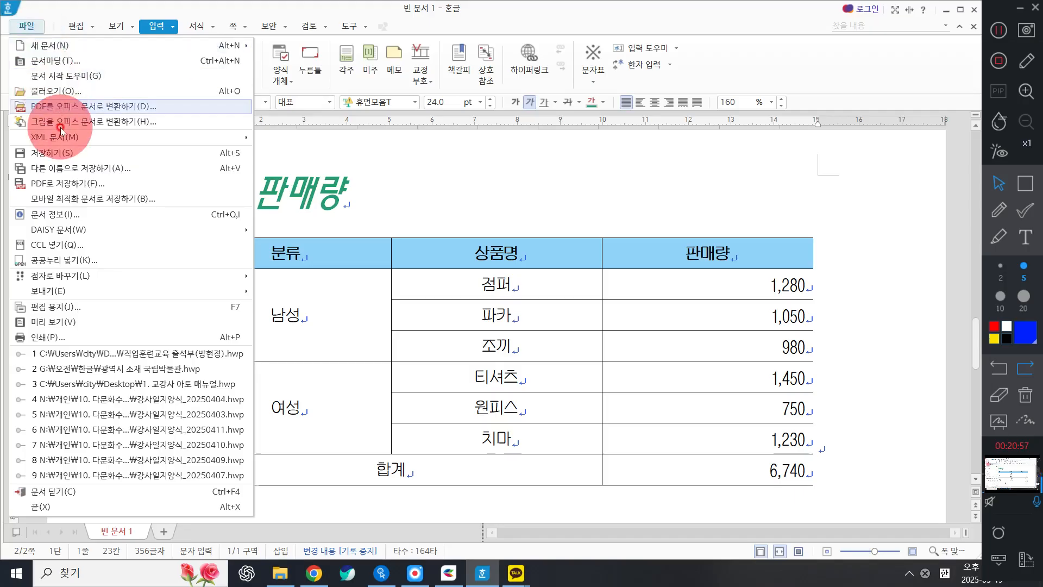
pyautogui.click(82, 163)
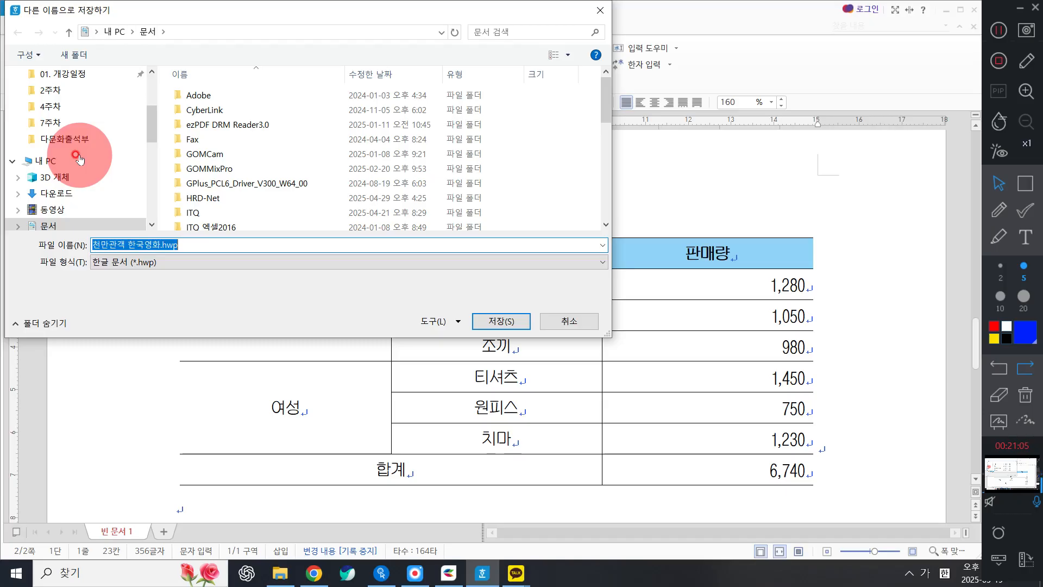
pyautogui.scroll(-3, 81, 159)
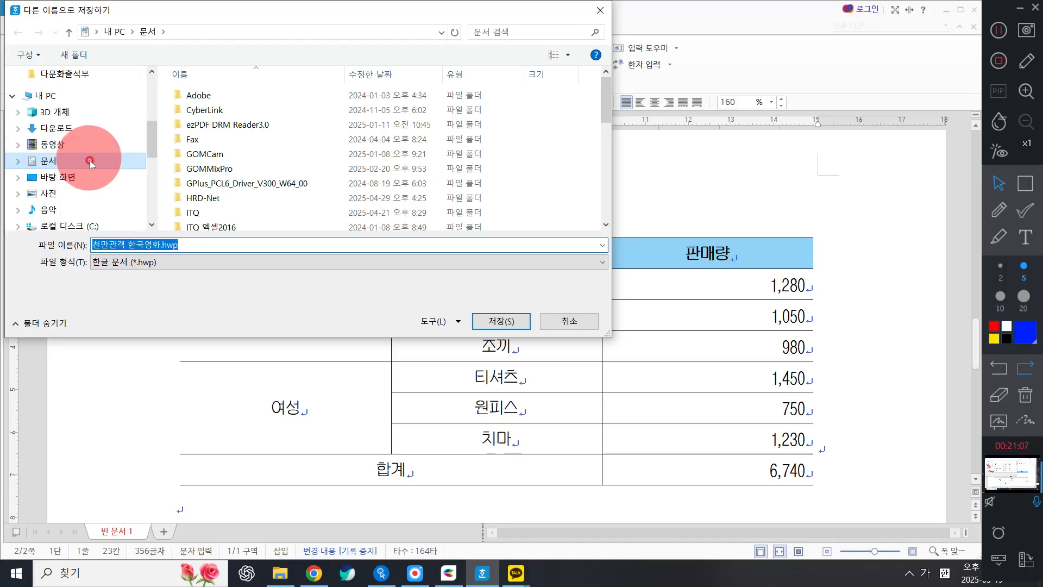
pyautogui.click(73, 204)
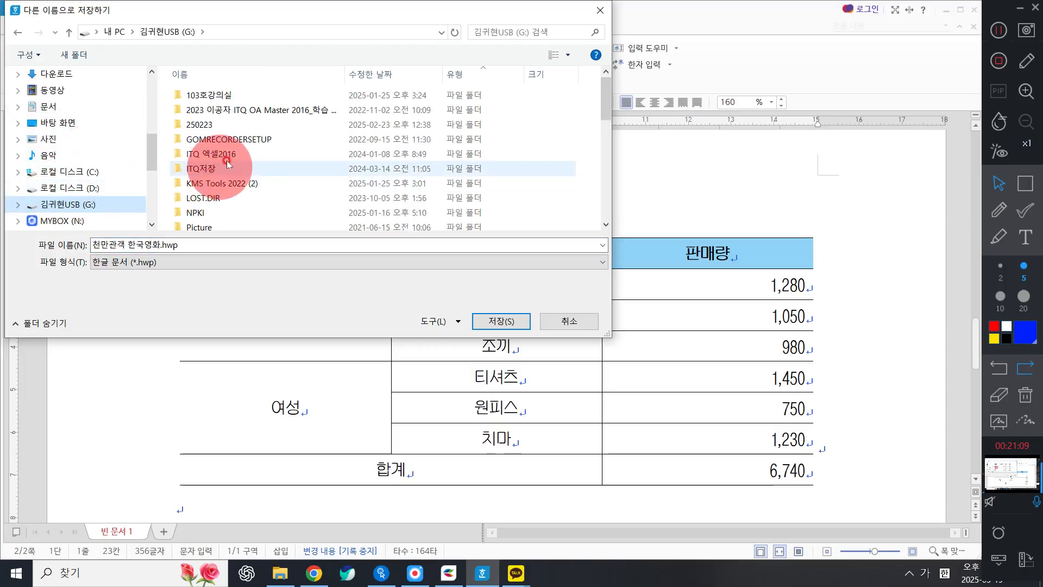
pyautogui.scroll(-4, 247, 163)
pyautogui.click(227, 154)
pyautogui.doubleClick(227, 154)
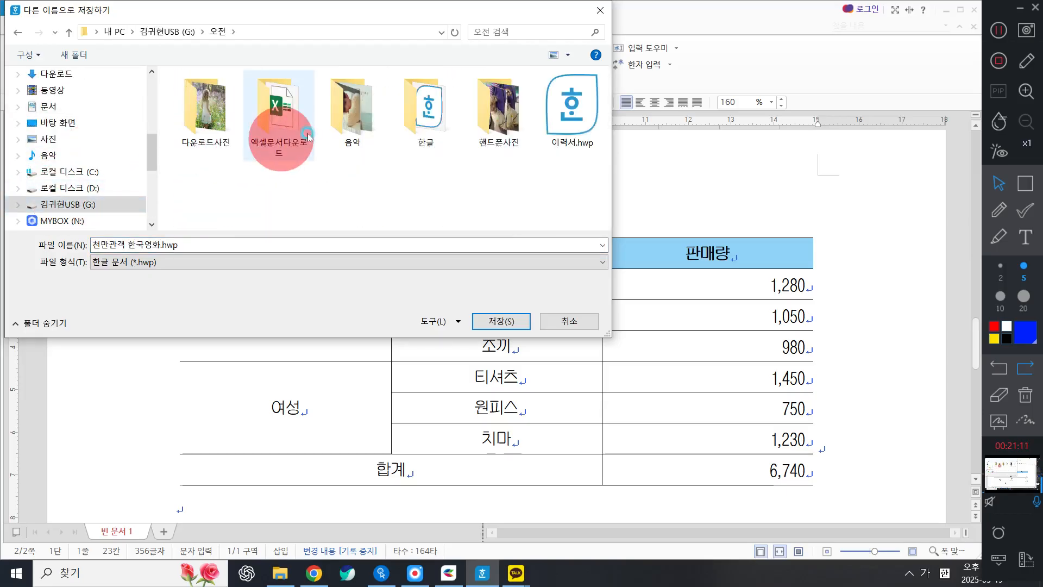
pyautogui.doubleClick(426, 128)
# Name the file 표 편집하기 and save it as a 한글 문서 (*.hwp), closing the 돋보기 magnifier window
pyautogui.click(303, 237)
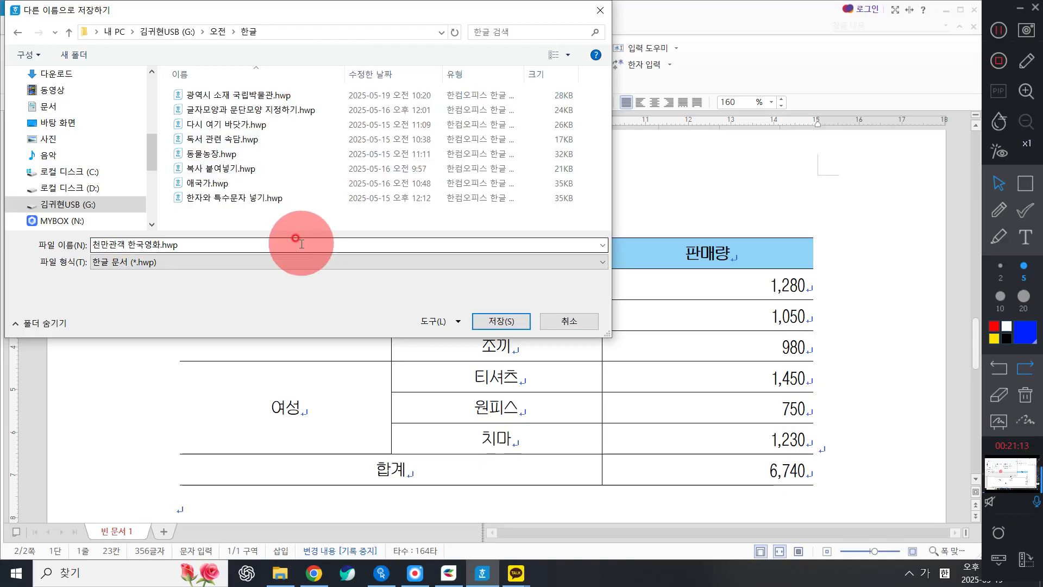
pyautogui.write('표 펴')
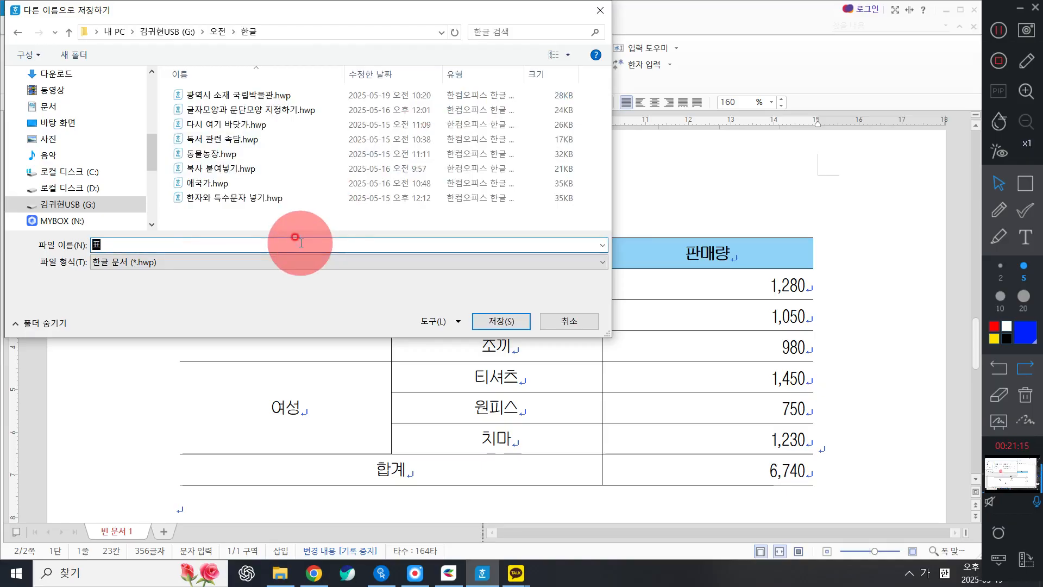
pyautogui.write('ㄴ집하기')
pyautogui.press('Right')
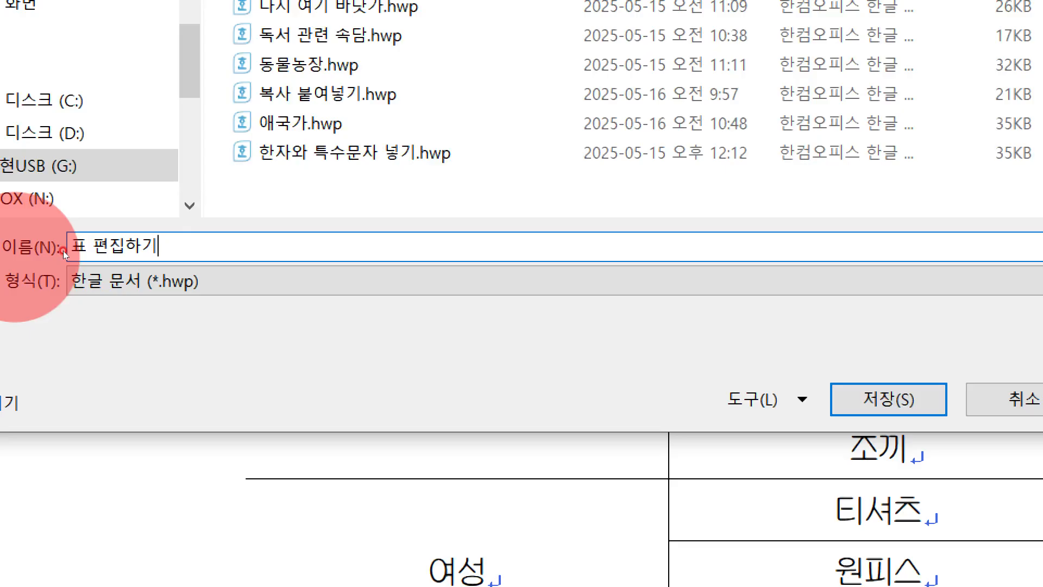
pyautogui.press('Return')
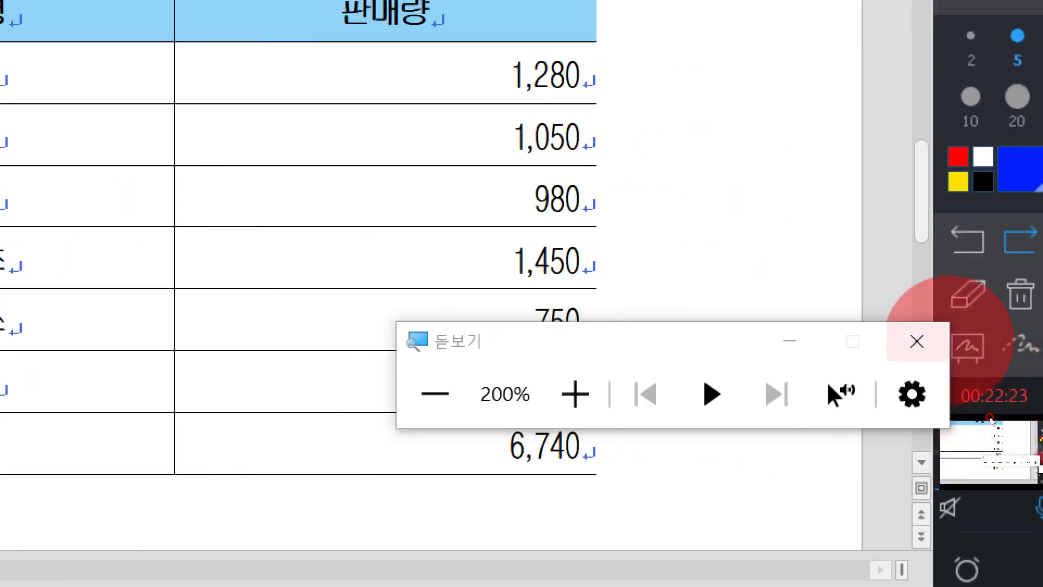
pyautogui.click(914, 340)
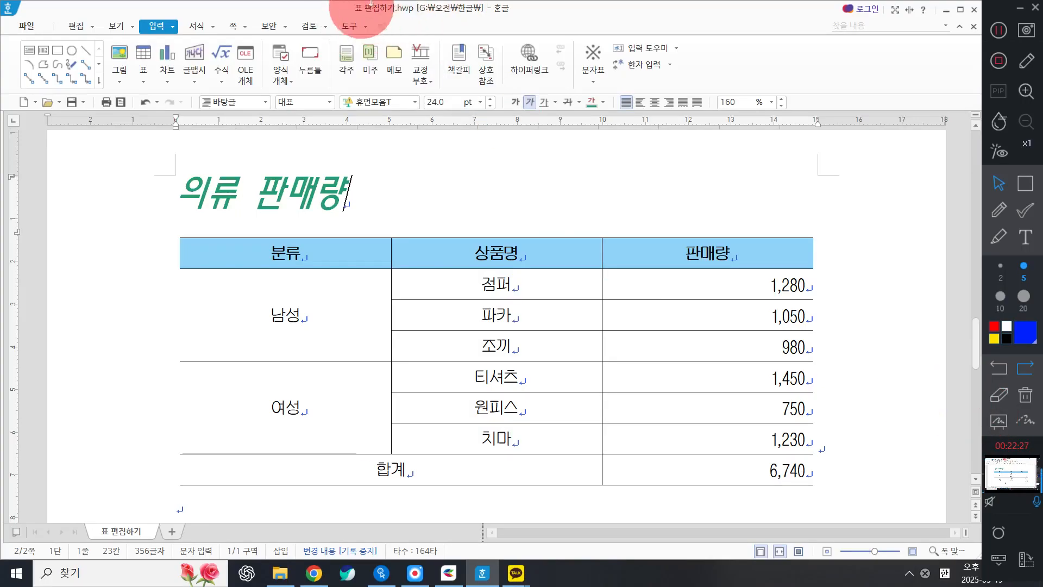
pyautogui.click(998, 209)
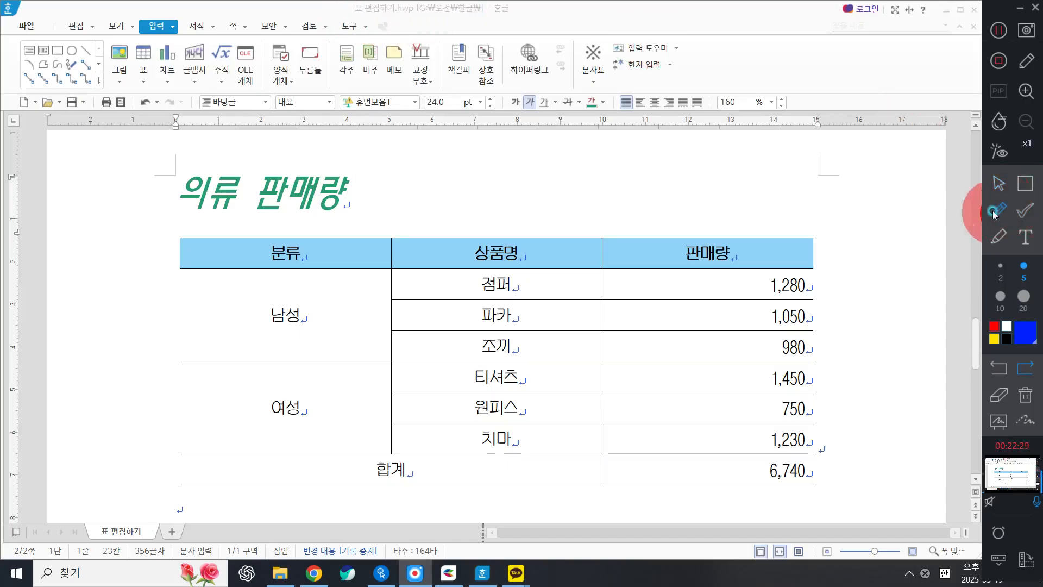
pyautogui.moveTo(415, 23); pyautogui.dragTo(411, 101)
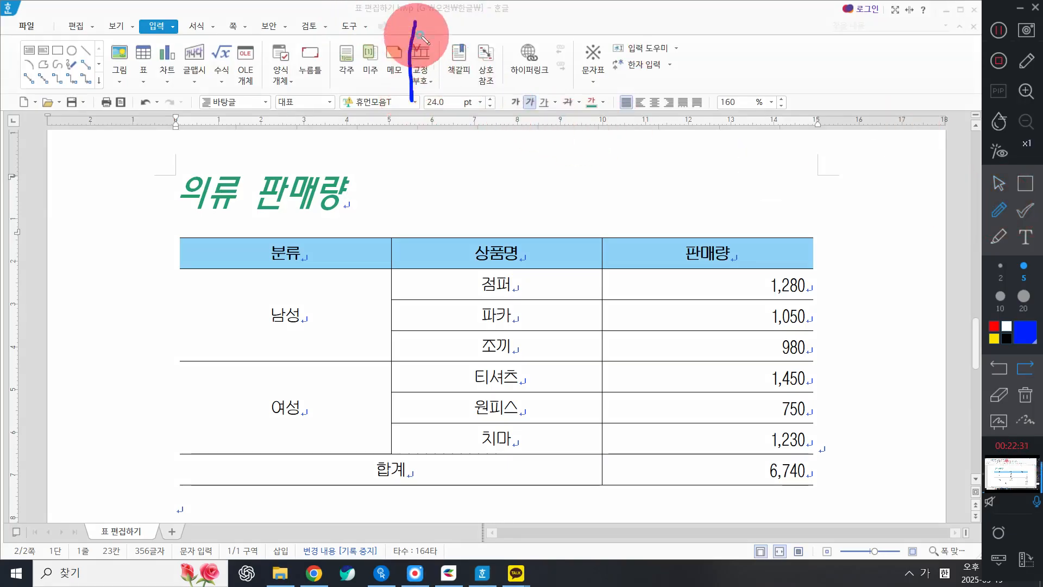
pyautogui.moveTo(416, 33); pyautogui.dragTo(411, 91)
pyautogui.click(482, 69)
pyautogui.moveTo(524, 26)
pyautogui.mouseDown()
pyautogui.moveTo(558, 70)
pyautogui.moveTo(572, 59)
pyautogui.moveTo(558, 94)
pyautogui.moveTo(569, 90)
pyautogui.mouseUp()
pyautogui.moveTo(583, 32)
pyautogui.mouseDown()
pyautogui.moveTo(622, 66)
pyautogui.moveTo(590, 112)
pyautogui.moveTo(619, 113)
pyautogui.mouseUp()
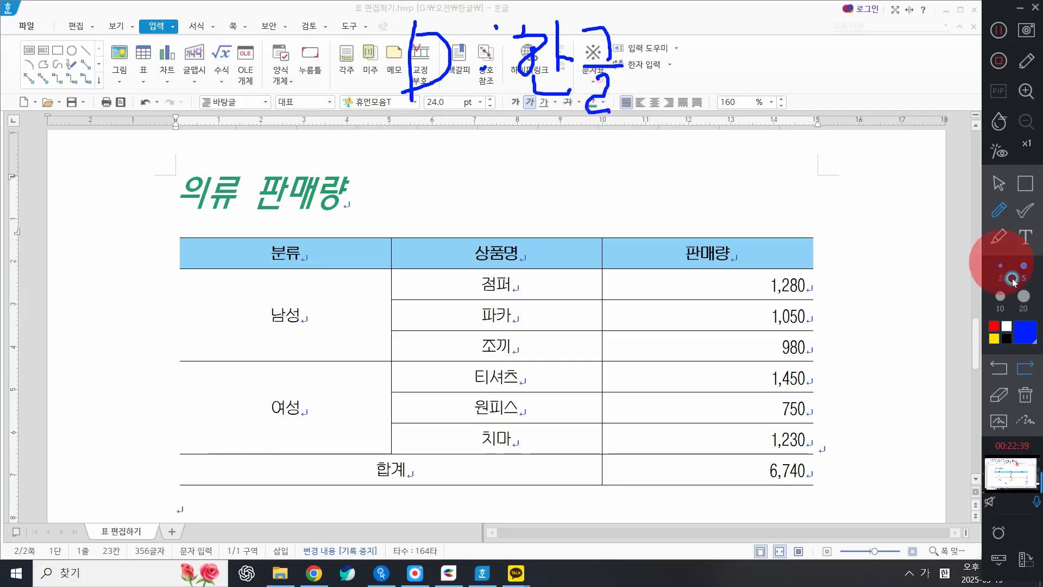
pyautogui.click(1025, 395)
pyautogui.click(996, 219)
pyautogui.click(999, 184)
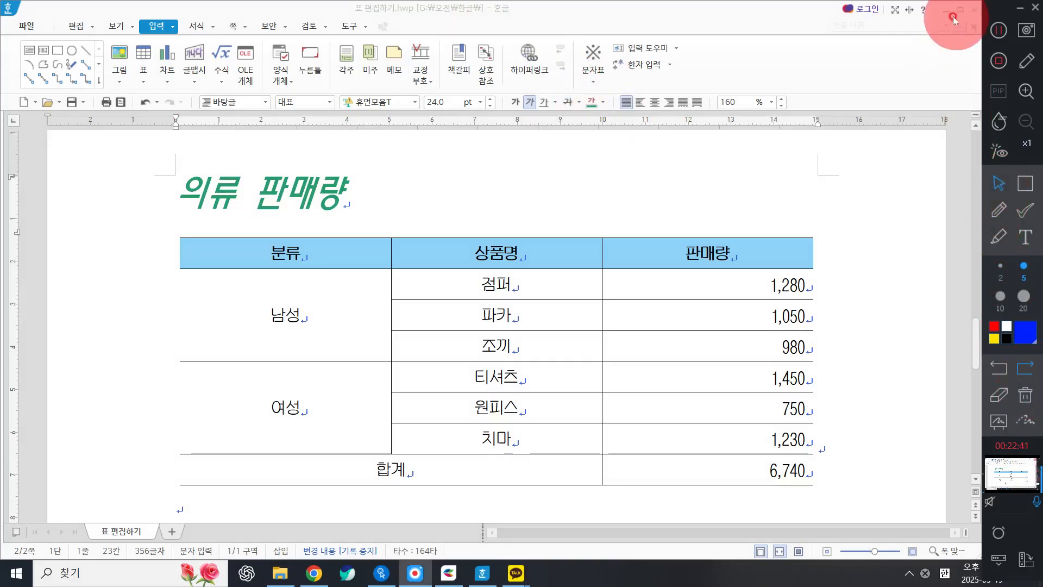
# Close the document, the open chat and chat list windows, and the 한컴오피스 launcher
pyautogui.click(972, 11)
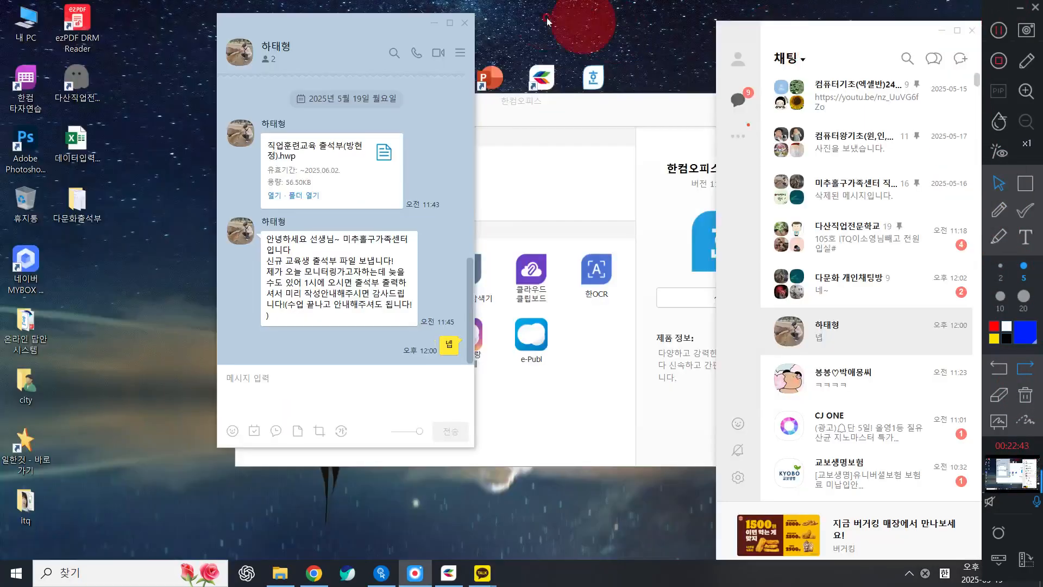
pyautogui.click(469, 24)
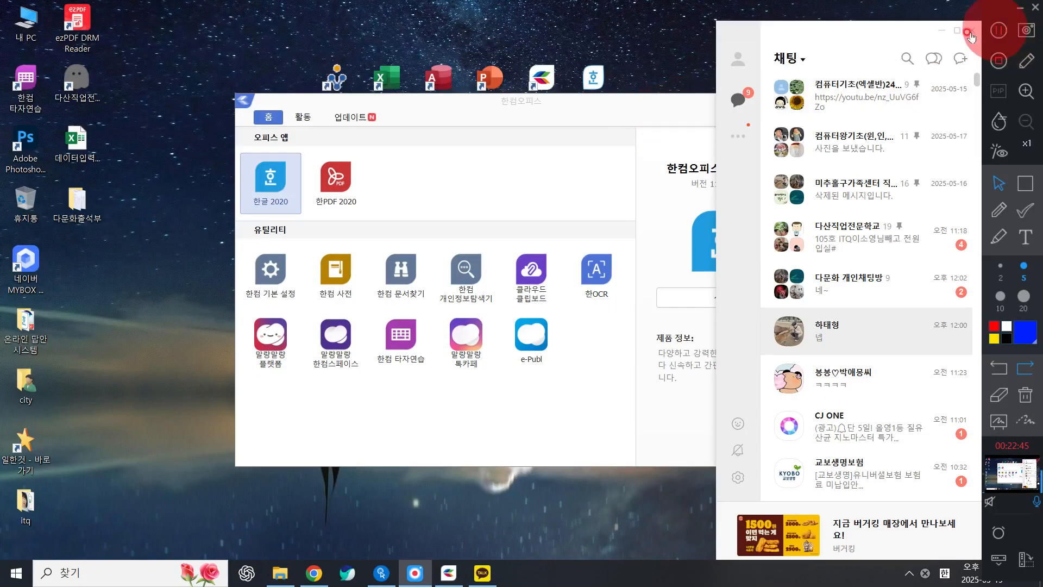
pyautogui.click(972, 30)
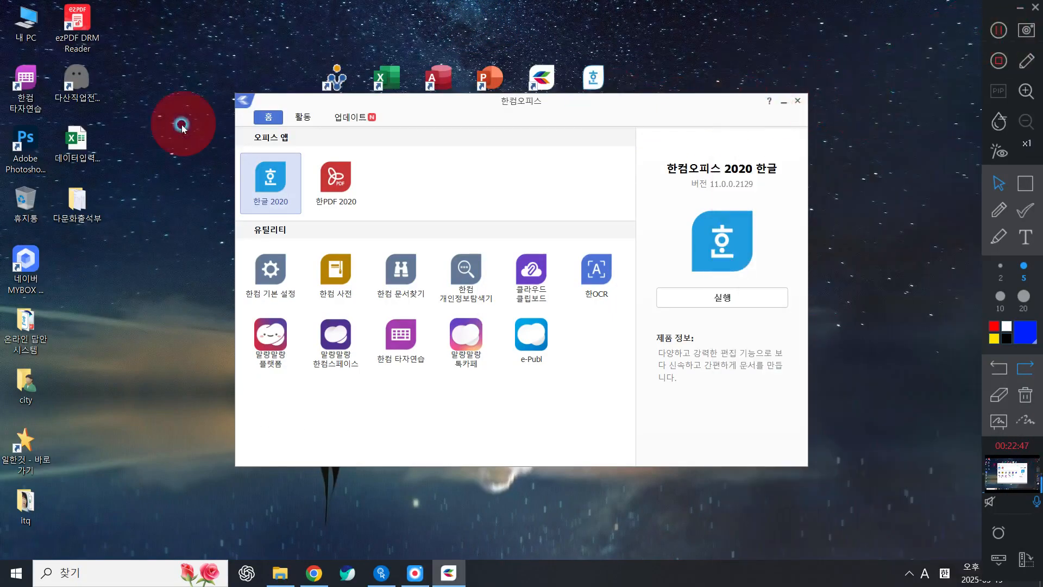
pyautogui.click(797, 101)
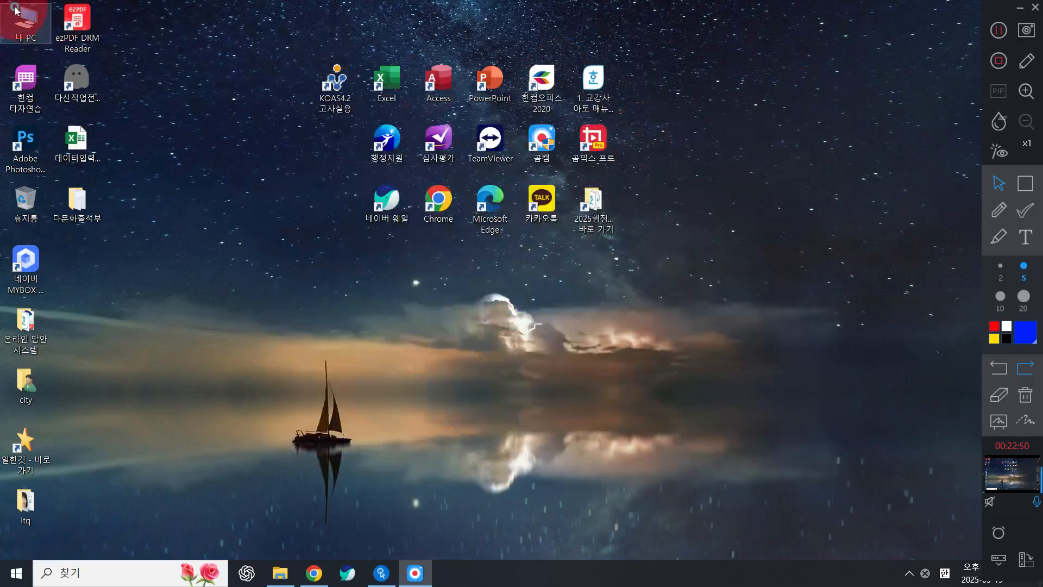
# Browse from 내 PC to the 오전 > 한글 folder on the USB drive (G:) in File Explorer
pyautogui.doubleClick(16, 10)
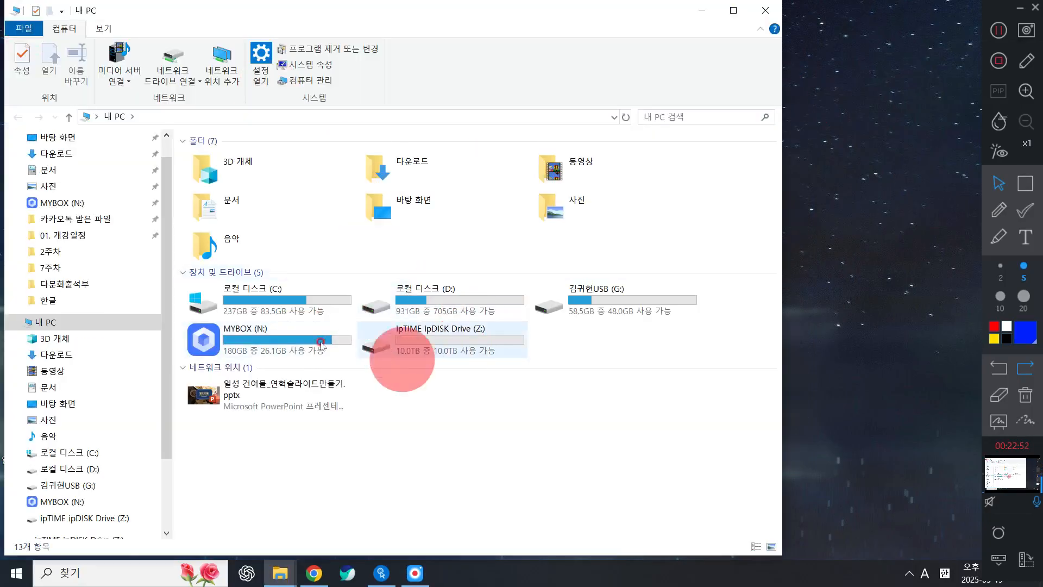
pyautogui.doubleClick(600, 311)
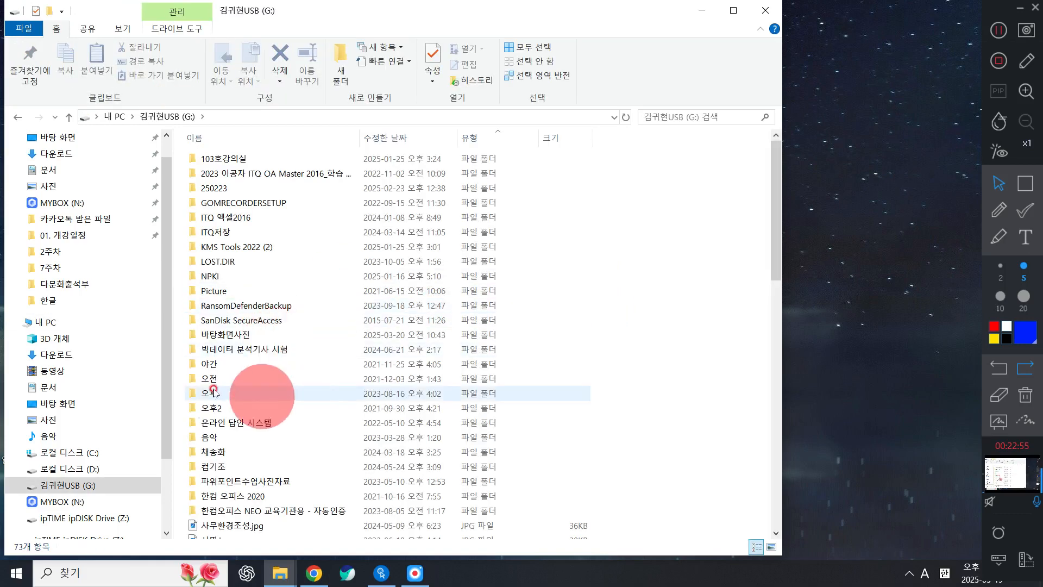
pyautogui.click(219, 380)
pyautogui.doubleClick(219, 381)
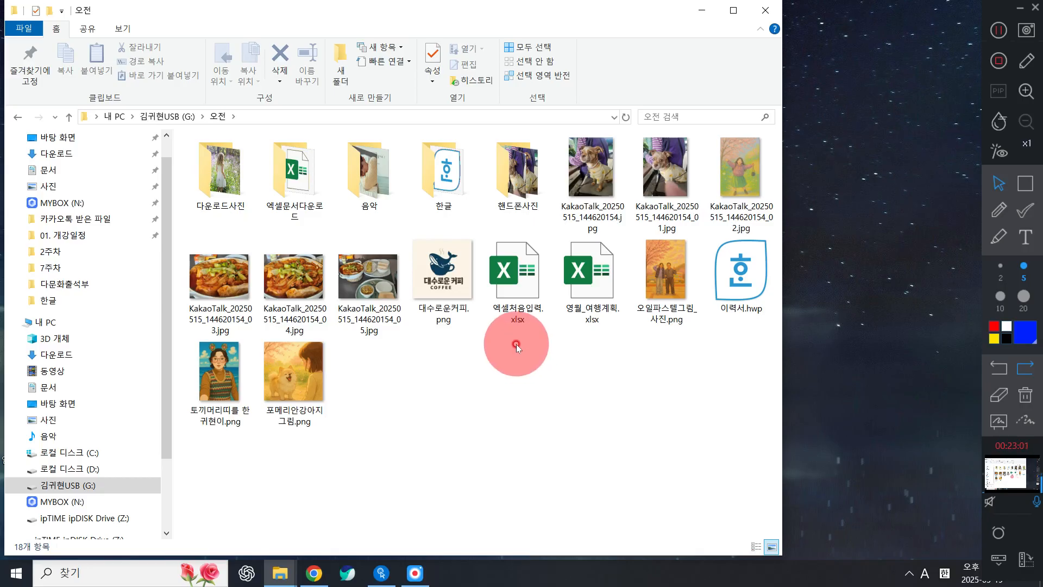
pyautogui.click(461, 201)
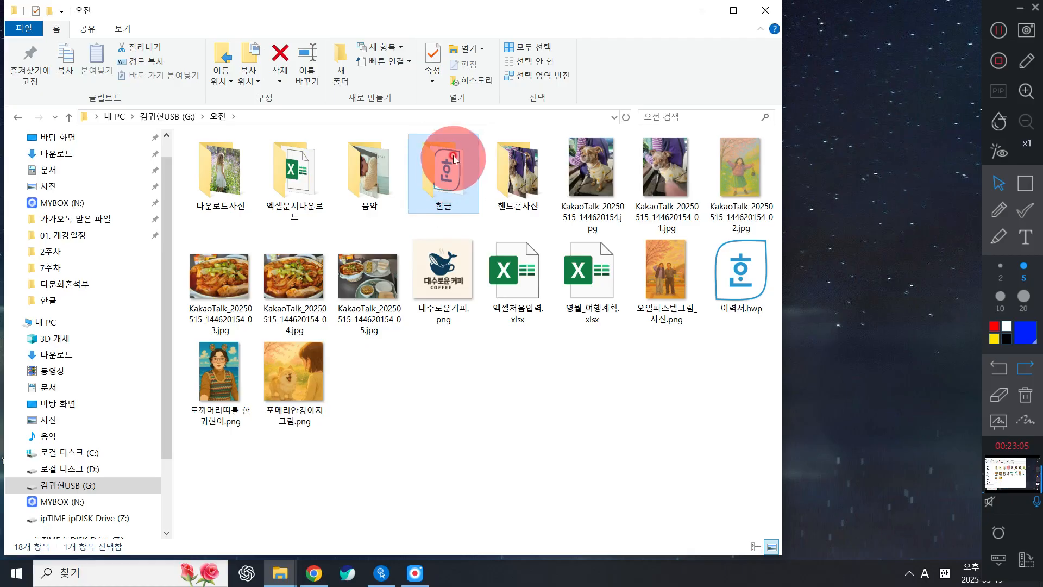
pyautogui.doubleClick(447, 174)
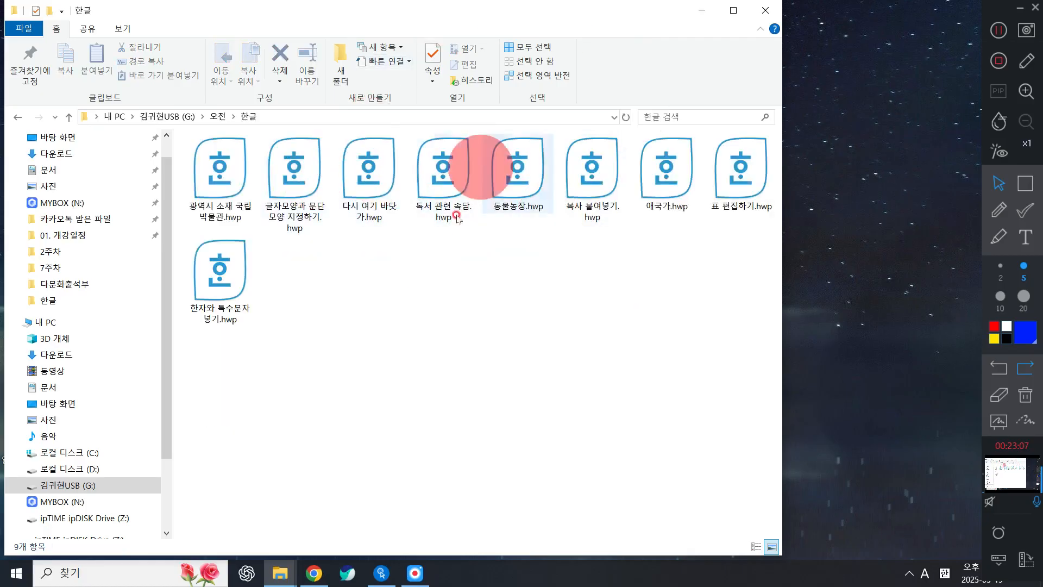
# Open 표 편집하기.hwp to check the saved document, and close both the document and the folder window
pyautogui.click(722, 179)
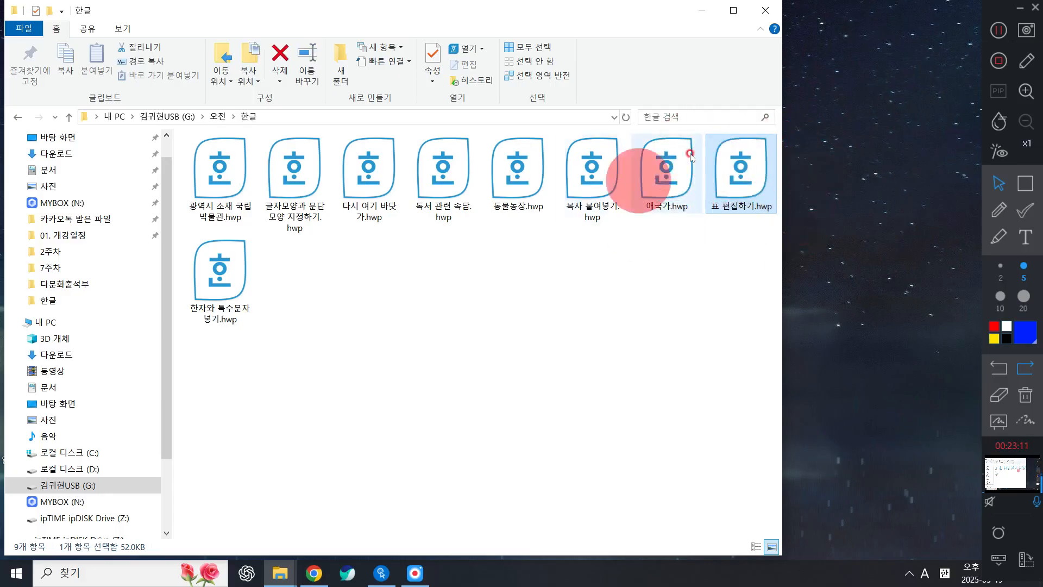
pyautogui.doubleClick(740, 173)
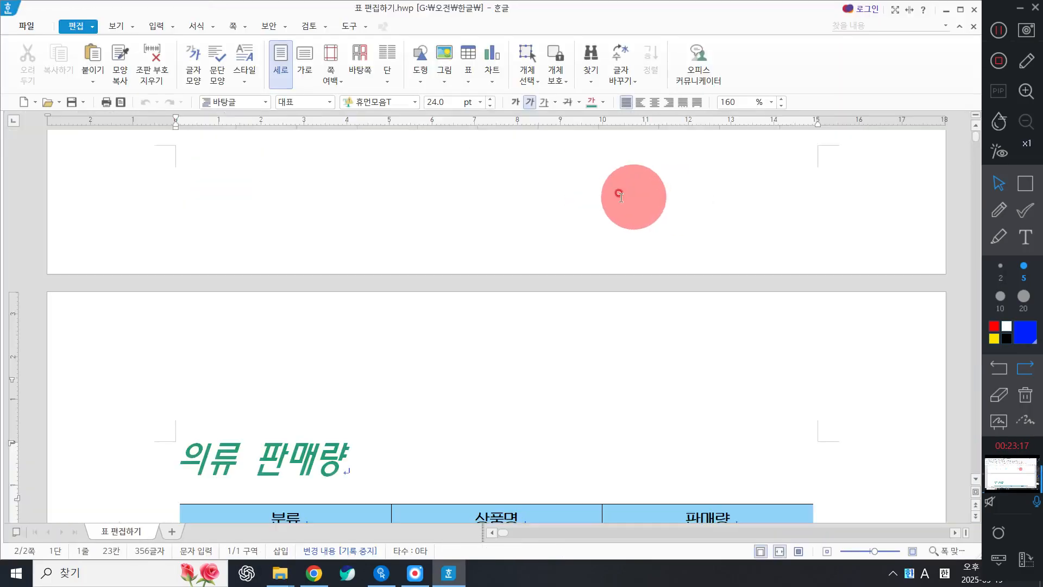
pyautogui.click(974, 10)
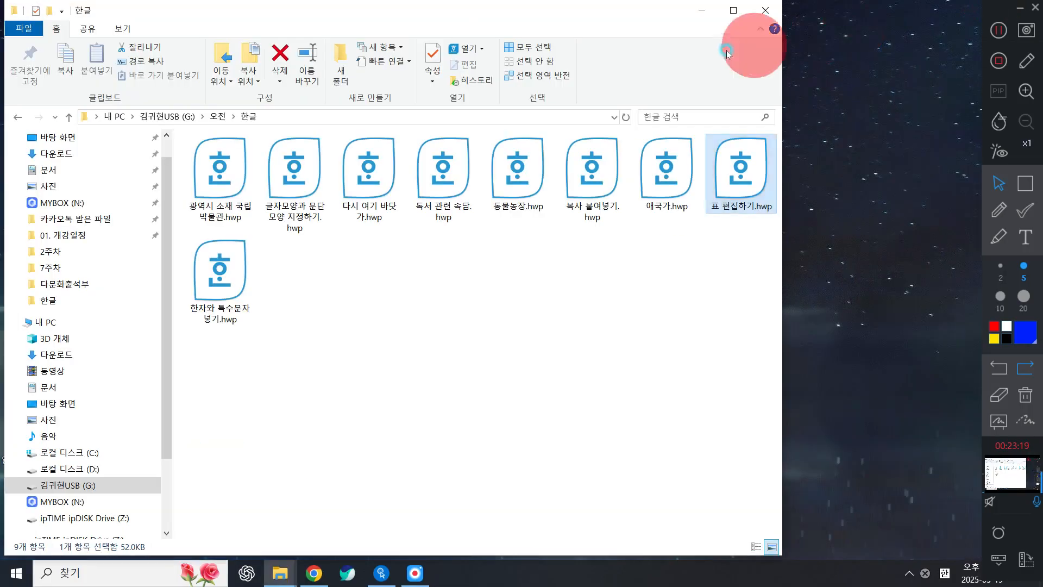
pyautogui.click(765, 9)
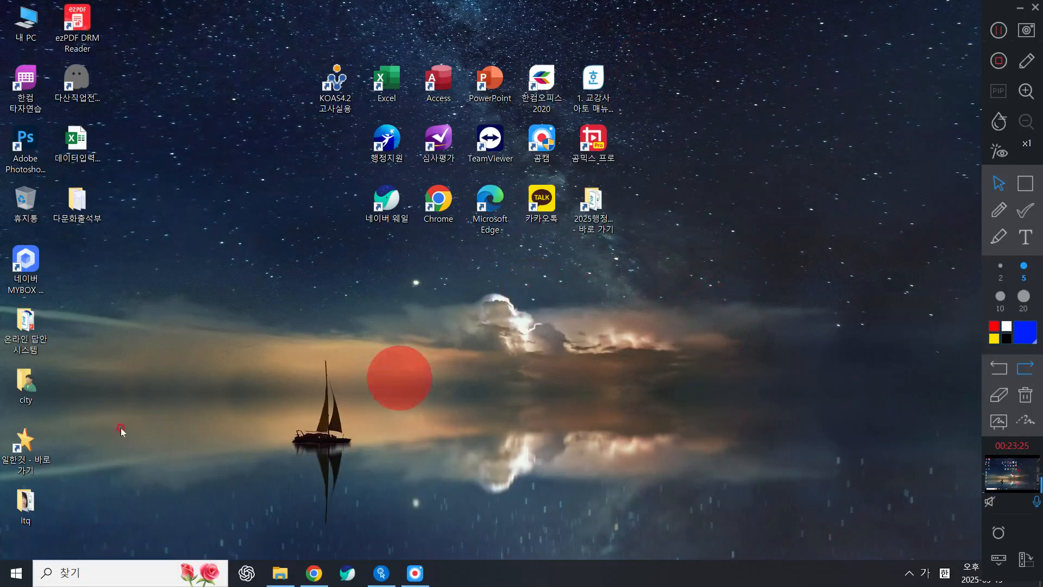
pyautogui.click(998, 210)
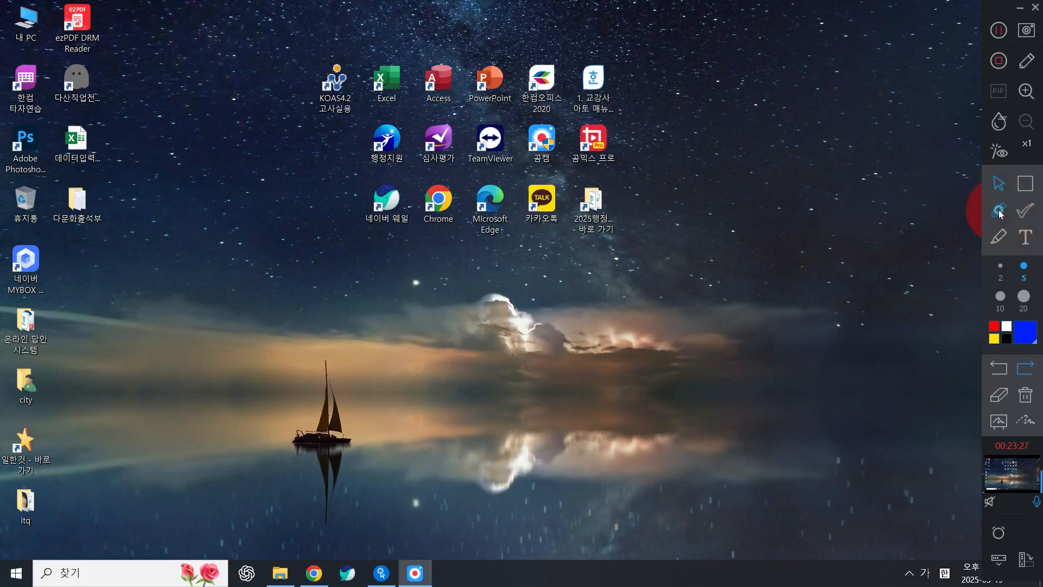
# Mark up the desktop with the size 20 blue pen, drawing a question mark, a check mark and a circle around File Explorer, and clear the drawings
pyautogui.click(1027, 296)
pyautogui.moveTo(669, 156)
pyautogui.mouseDown()
pyautogui.moveTo(794, 95)
pyautogui.moveTo(718, 206)
pyautogui.mouseUp()
pyautogui.moveTo(755, 341); pyautogui.dragTo(732, 362)
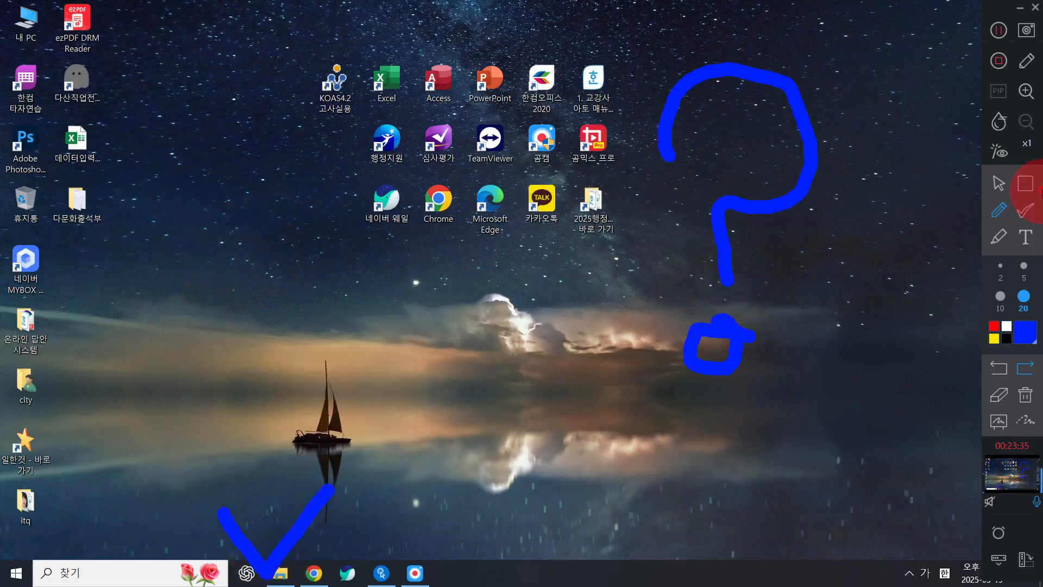
pyautogui.click(1026, 396)
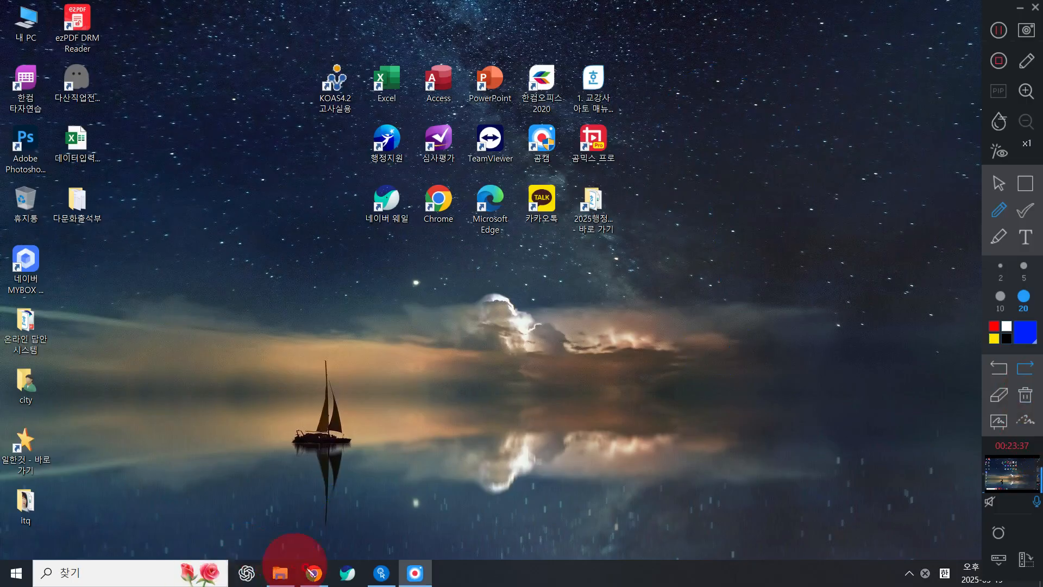
pyautogui.moveTo(306, 571); pyautogui.dragTo(237, 558)
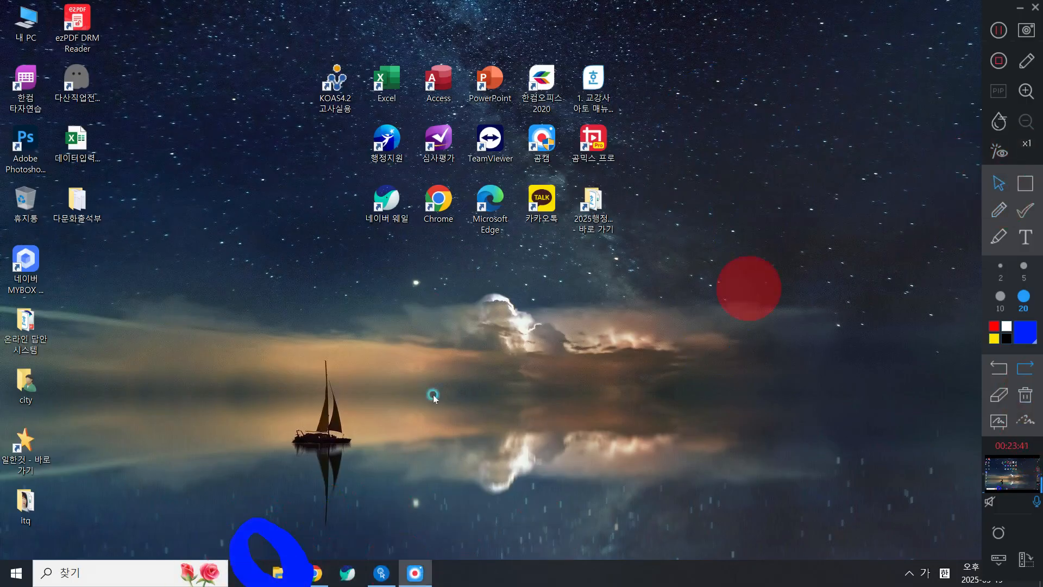
pyautogui.click(1026, 395)
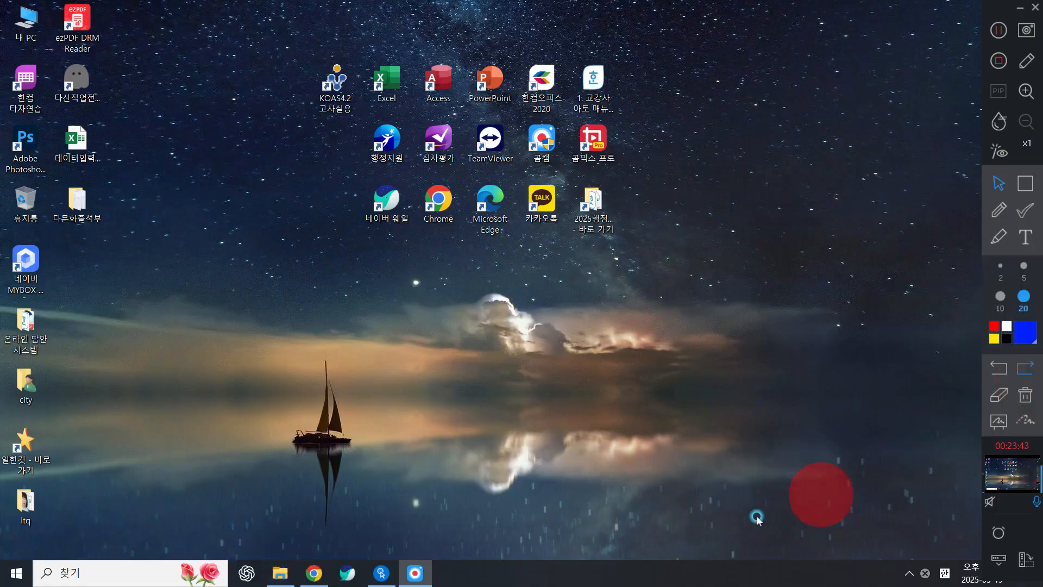
# Close the open 수업용자료 USB folder window and open the USB drive (G:) in a new File Explorer window
pyautogui.click(279, 572)
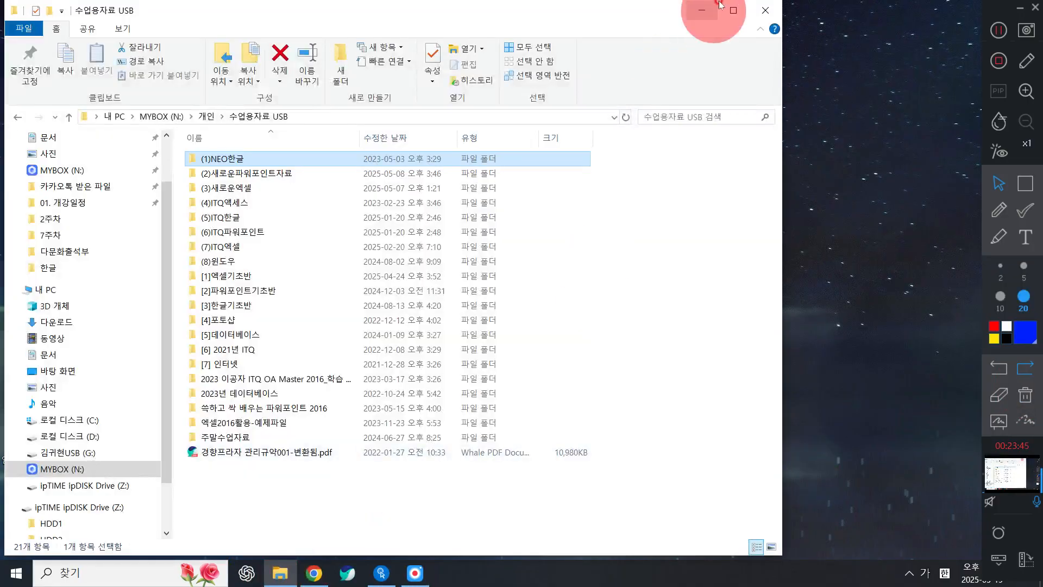
pyautogui.click(765, 10)
pyautogui.click(273, 569)
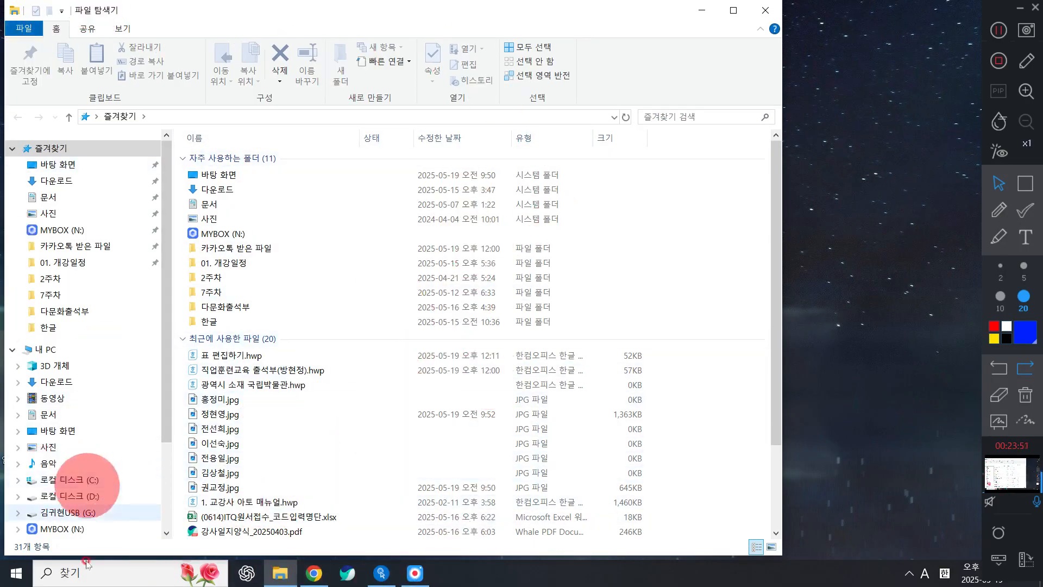
pyautogui.click(61, 517)
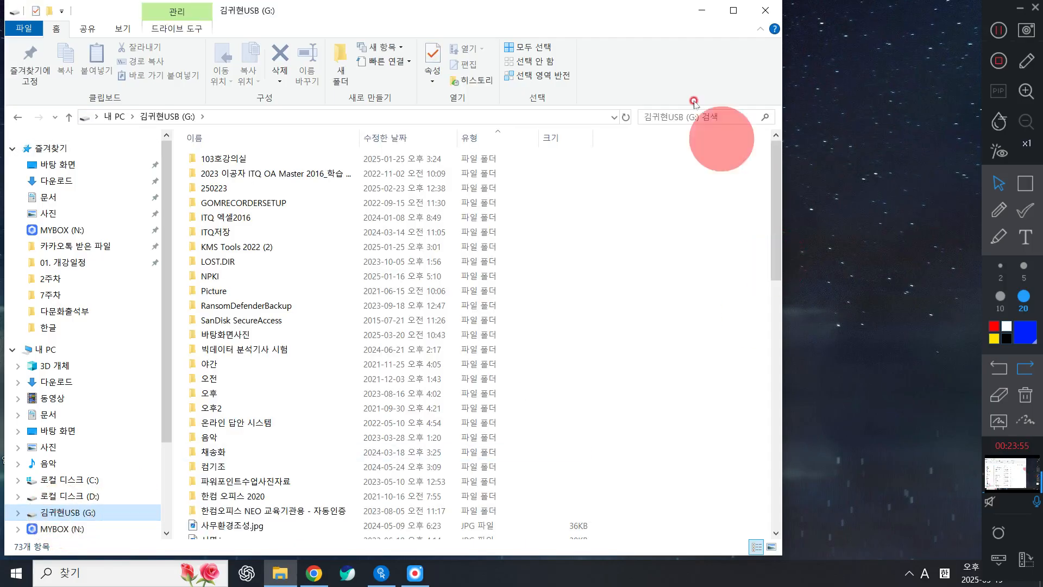